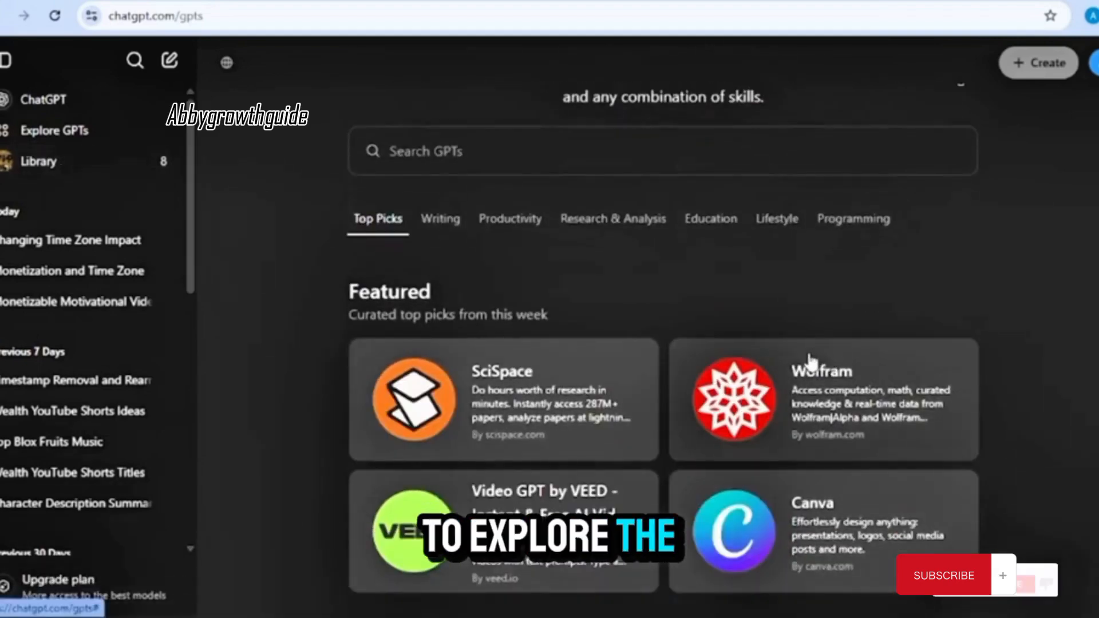
Search the GPTs for "consistent images" and start a chat with Consistent Image Storyteller | Multiple Characters.
{"action": "type", "text": "consistent images"}
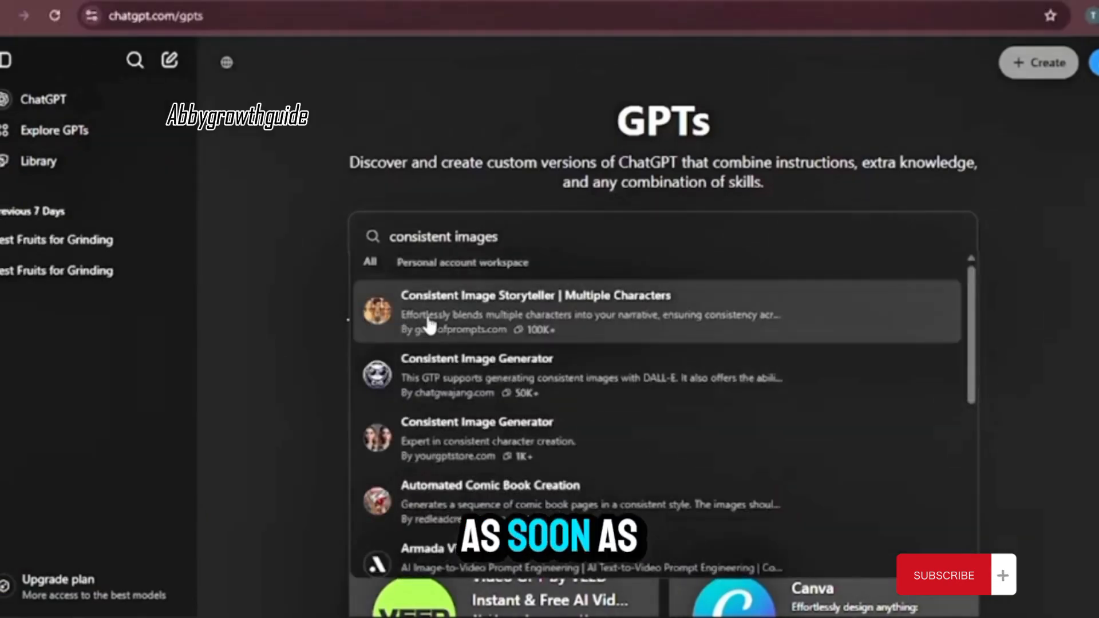
{"action": "left_click", "coordinate": [429, 324]}
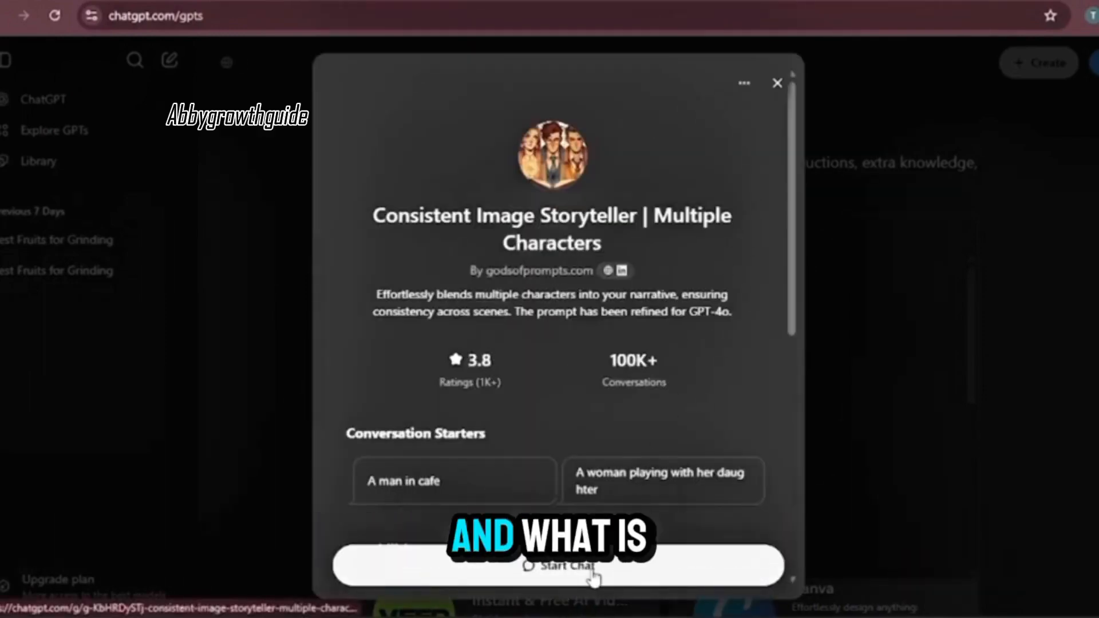
{"action": "left_click", "coordinate": [592, 578]}
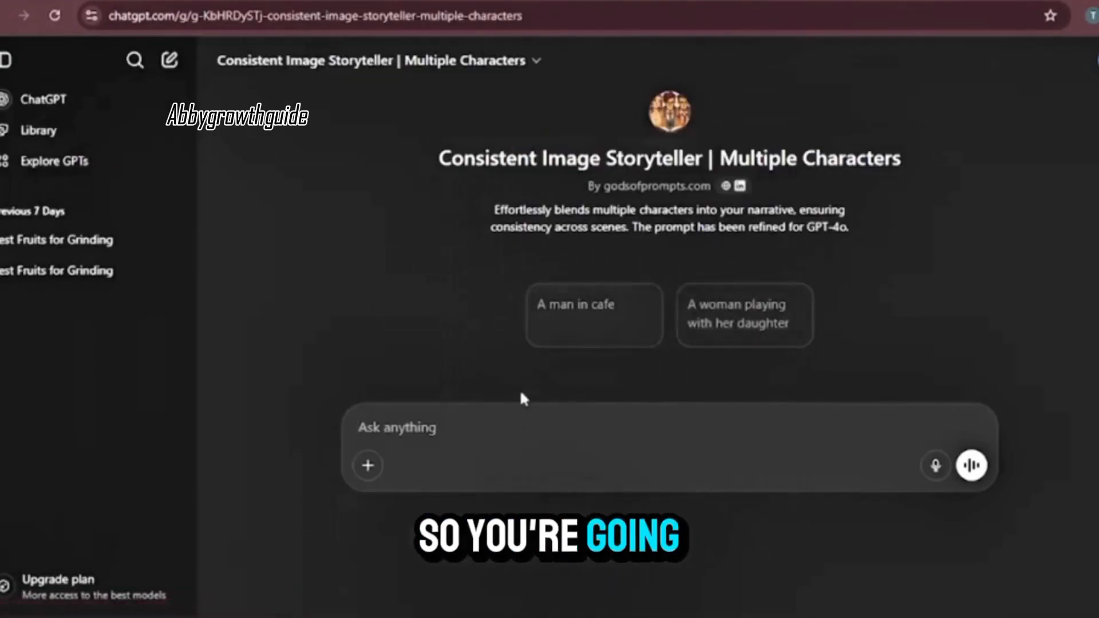
Submit the copied prompt for a realistic full body portrait of a mid-30s woman in a pastel pink blouse seated on a gray office couch.
{"action": "right_click", "coordinate": [430, 434]}
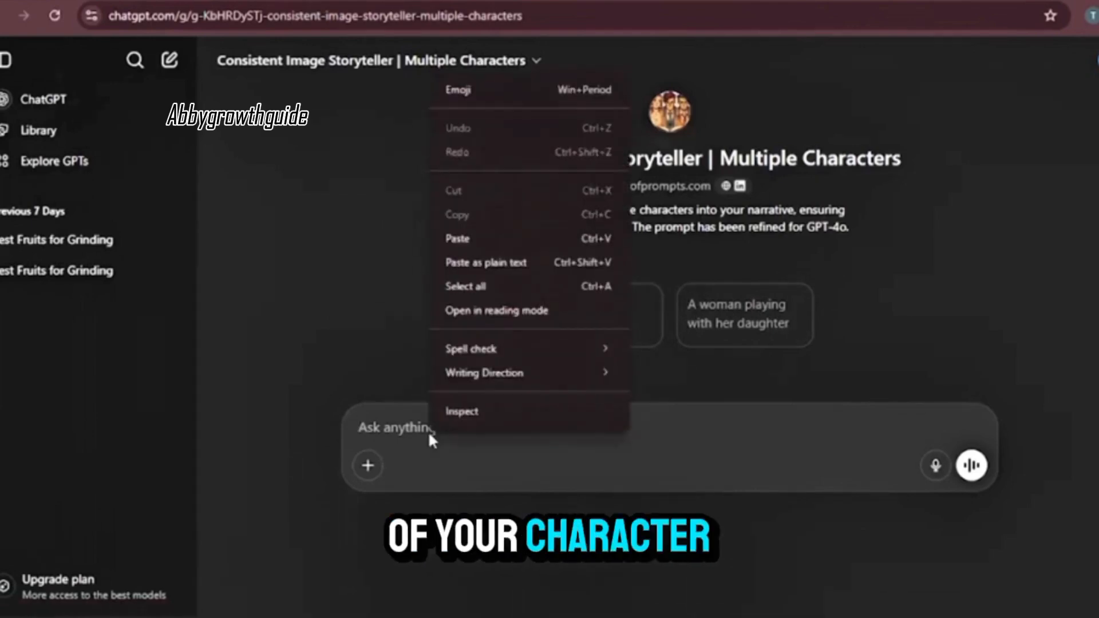
{"action": "left_click", "coordinate": [490, 240]}
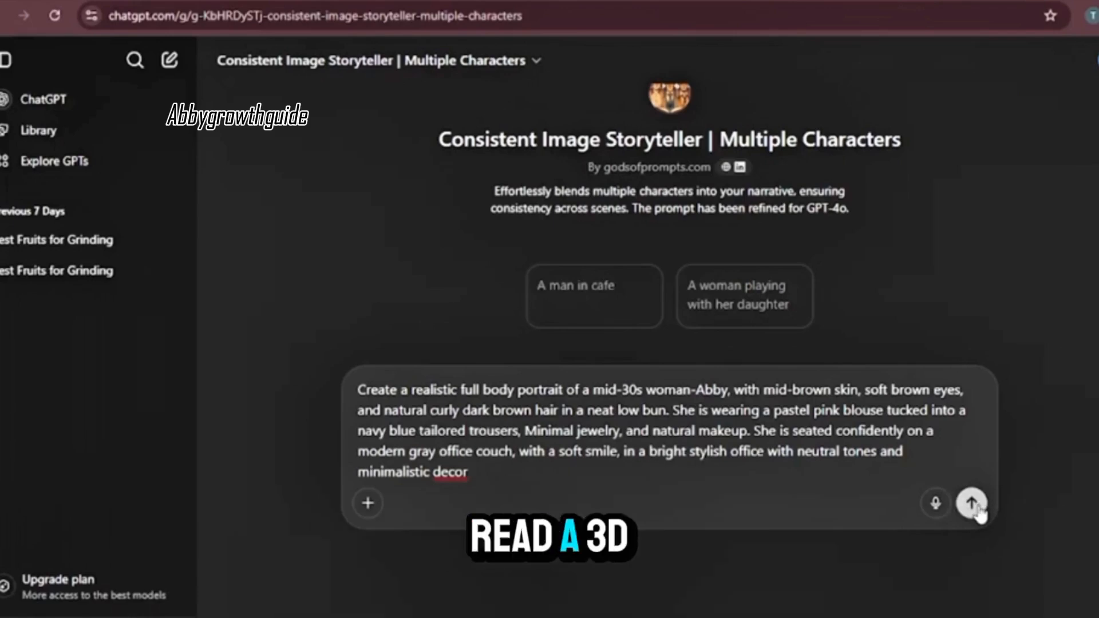
{"action": "left_click", "coordinate": [971, 504]}
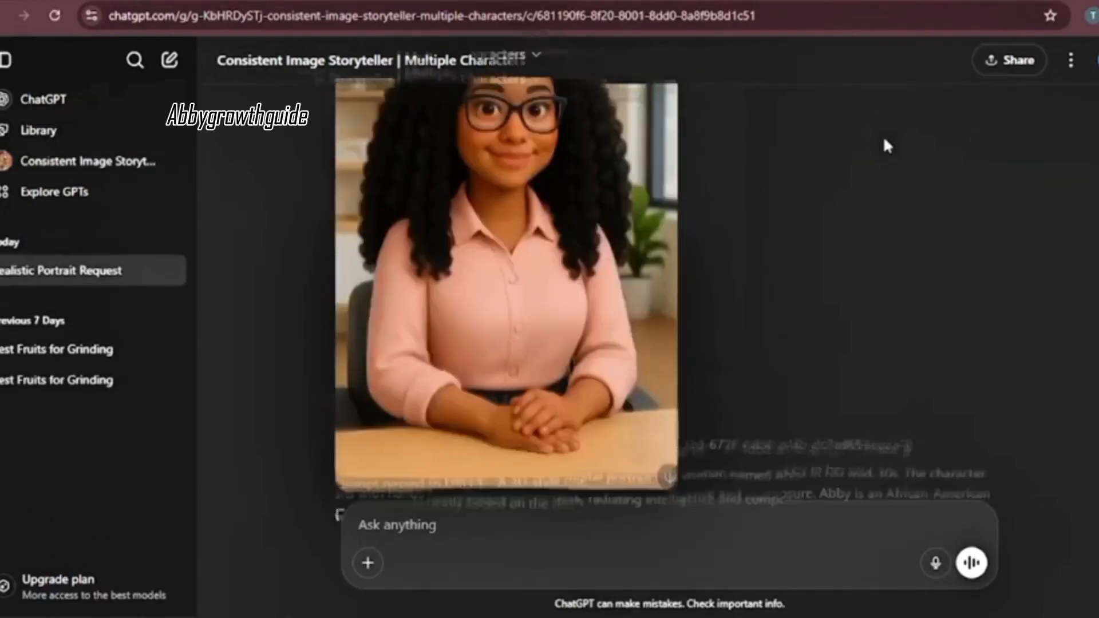
Examine the generated 3D-style portrait of the woman on the couch and the request that restyled her hair and glasses.
{"action": "scroll", "coordinate": [881, 137], "scroll_direction": "up", "scroll_amount": 5}
{"action": "scroll", "coordinate": [881, 138], "scroll_direction": "down", "scroll_amount": 5}
{"action": "scroll", "coordinate": [882, 129], "scroll_direction": "up", "scroll_amount": 5}
{"action": "scroll", "coordinate": [775, 295], "scroll_direction": "down", "scroll_amount": 5}
{"action": "scroll", "coordinate": [775, 294], "scroll_direction": "up", "scroll_amount": 4}
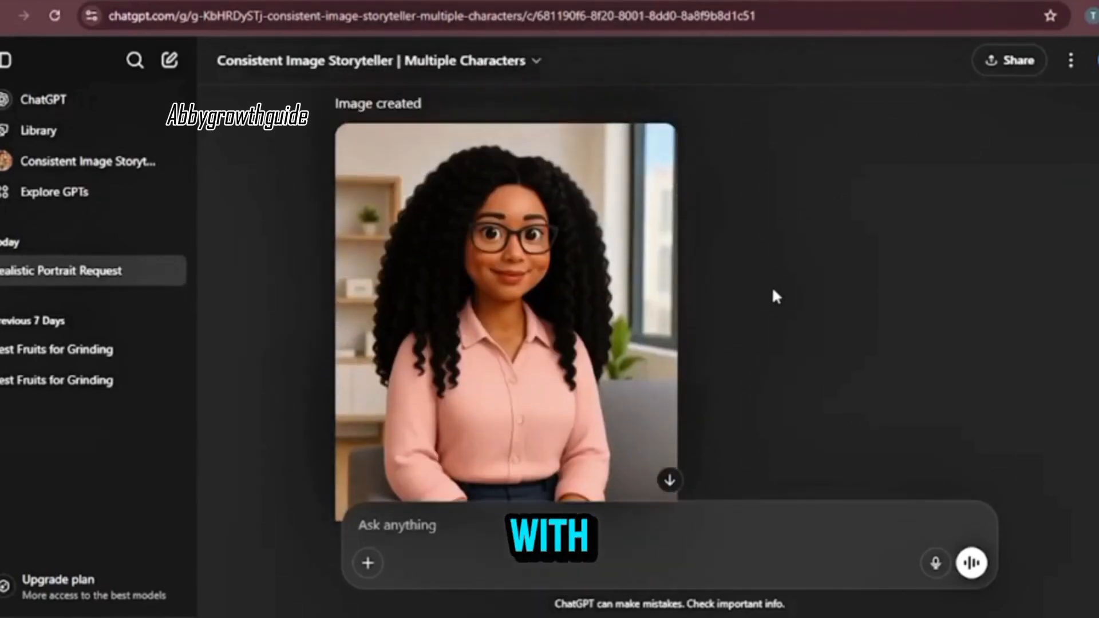
{"action": "scroll", "coordinate": [740, 335], "scroll_direction": "down", "scroll_amount": 3}
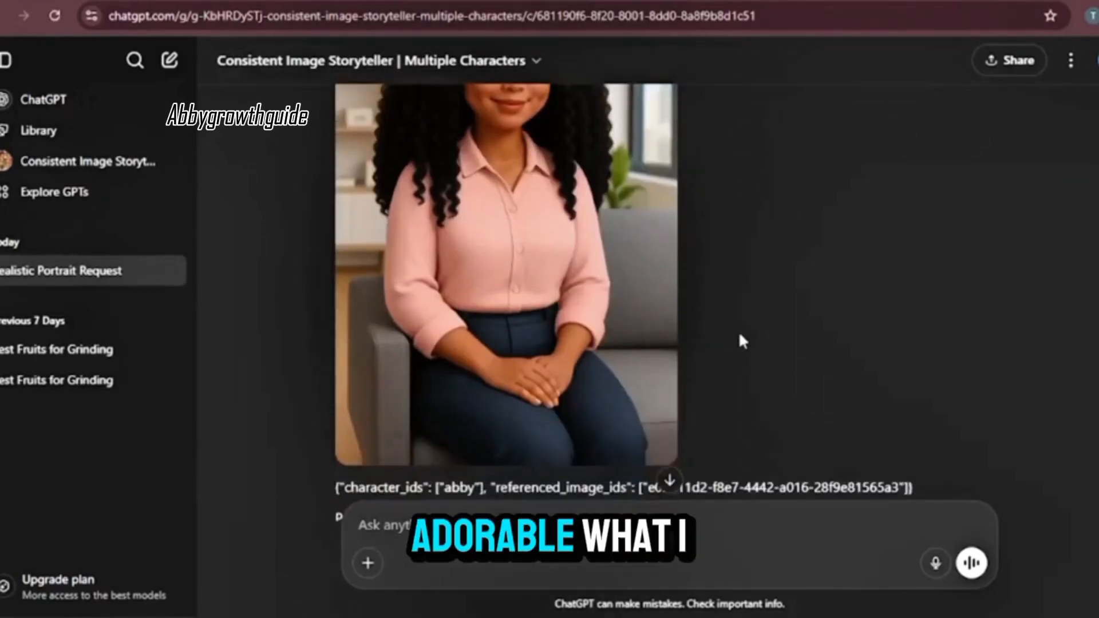
{"action": "scroll", "coordinate": [739, 335], "scroll_direction": "up", "scroll_amount": 2}
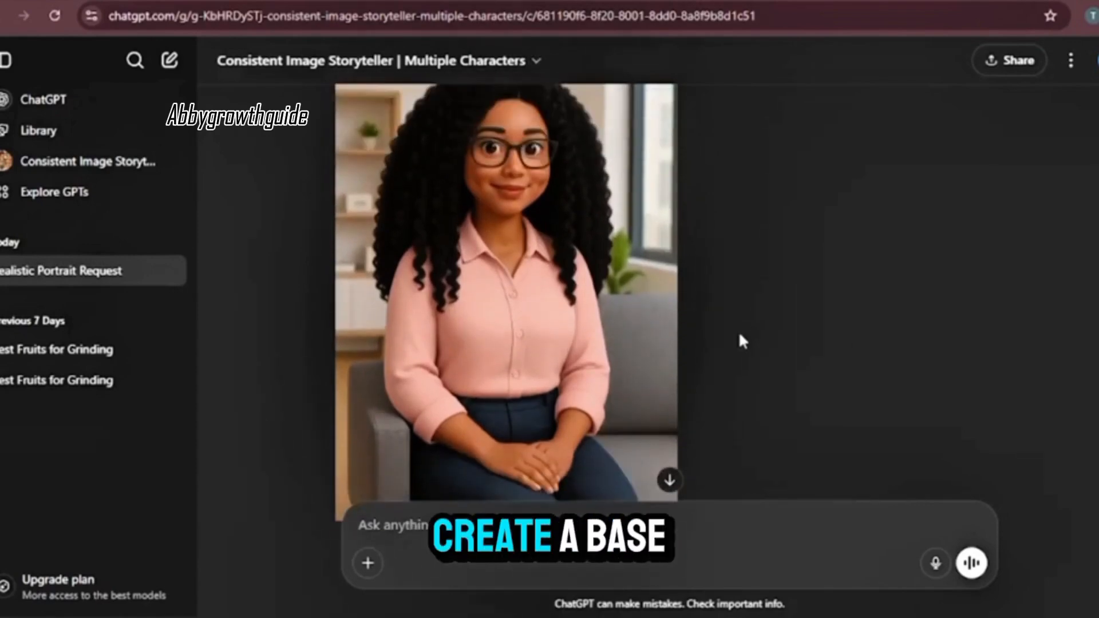
{"action": "scroll", "coordinate": [739, 335], "scroll_direction": "up", "scroll_amount": 3}
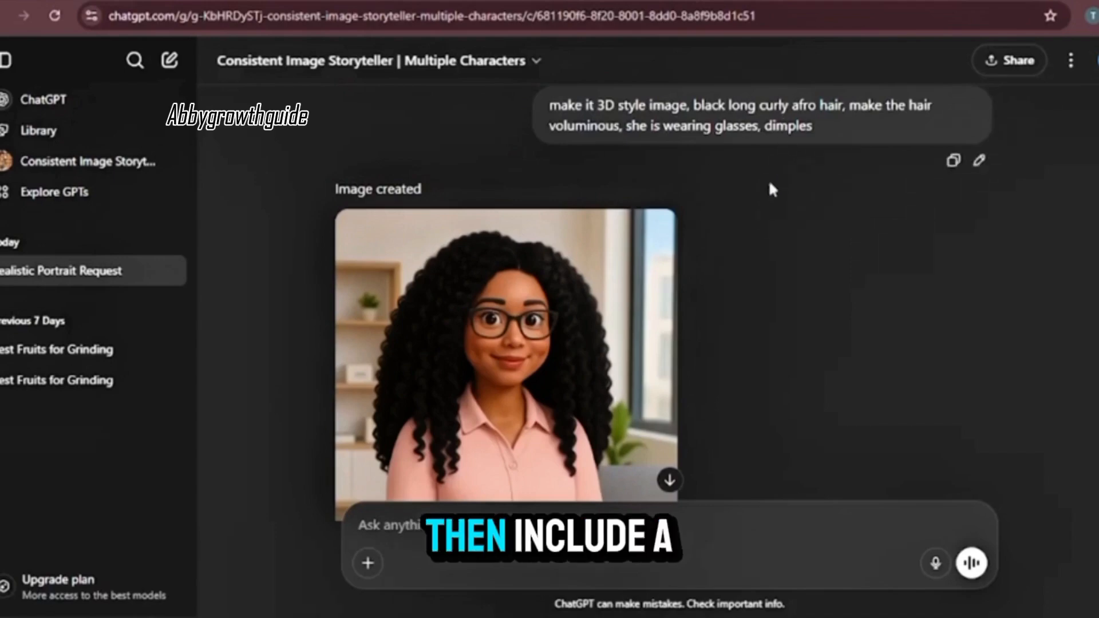
Compare the prompt phrase "The character sits with hands neatly folded on the desk" with the desk portrait generated from it.
{"action": "scroll", "coordinate": [687, 366], "scroll_direction": "down", "scroll_amount": 15}
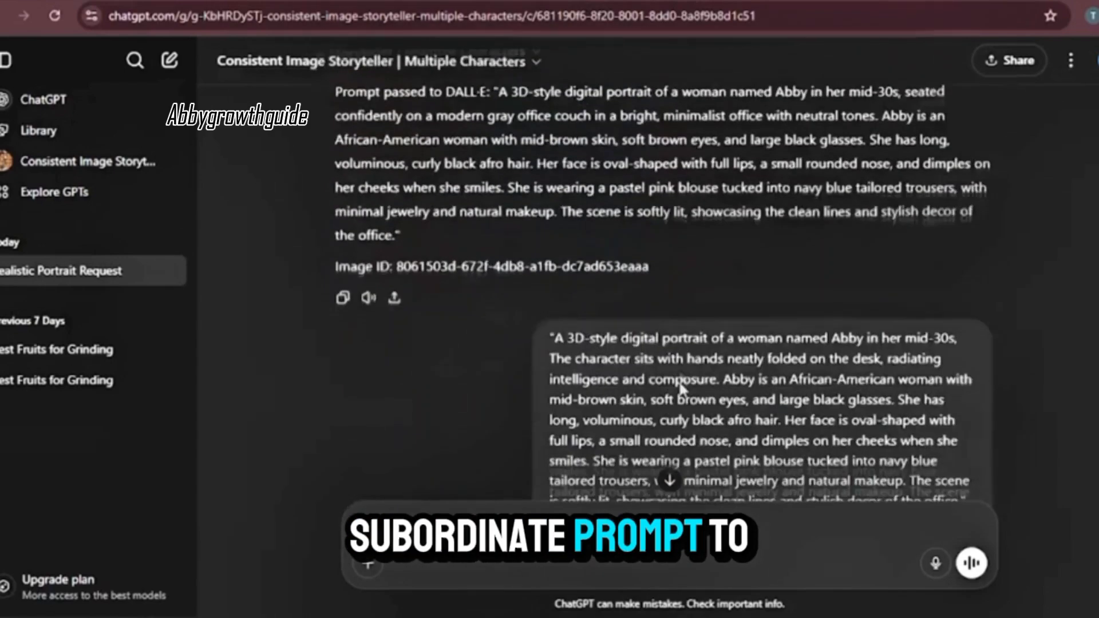
{"action": "scroll", "coordinate": [681, 395], "scroll_direction": "down", "scroll_amount": 6}
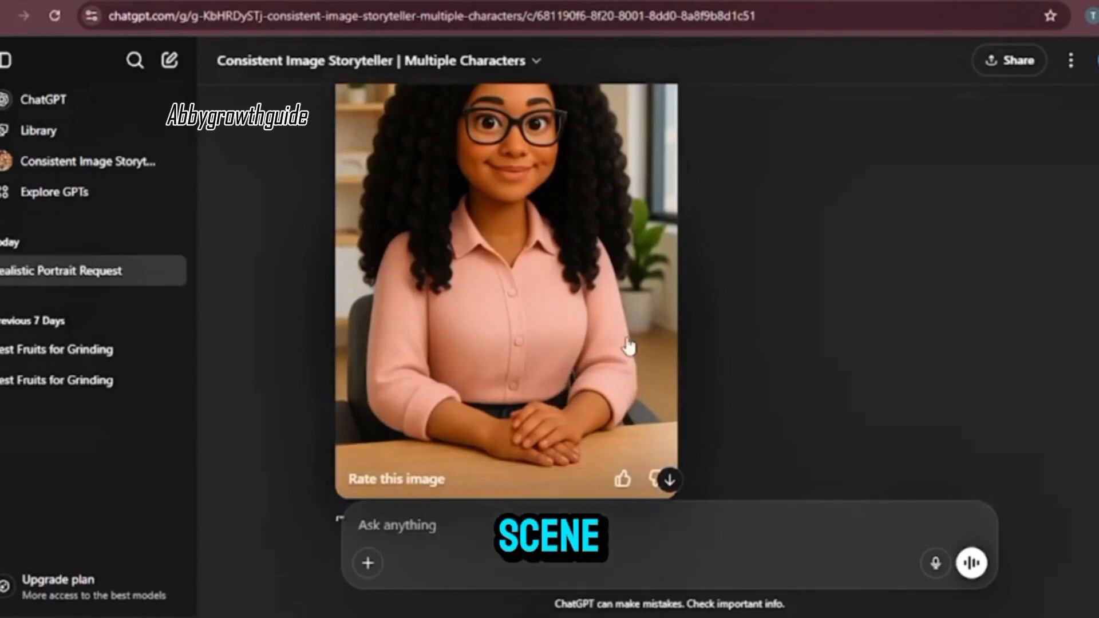
{"action": "scroll", "coordinate": [628, 346], "scroll_direction": "down", "scroll_amount": 3}
{"action": "scroll", "coordinate": [626, 335], "scroll_direction": "up", "scroll_amount": 8}
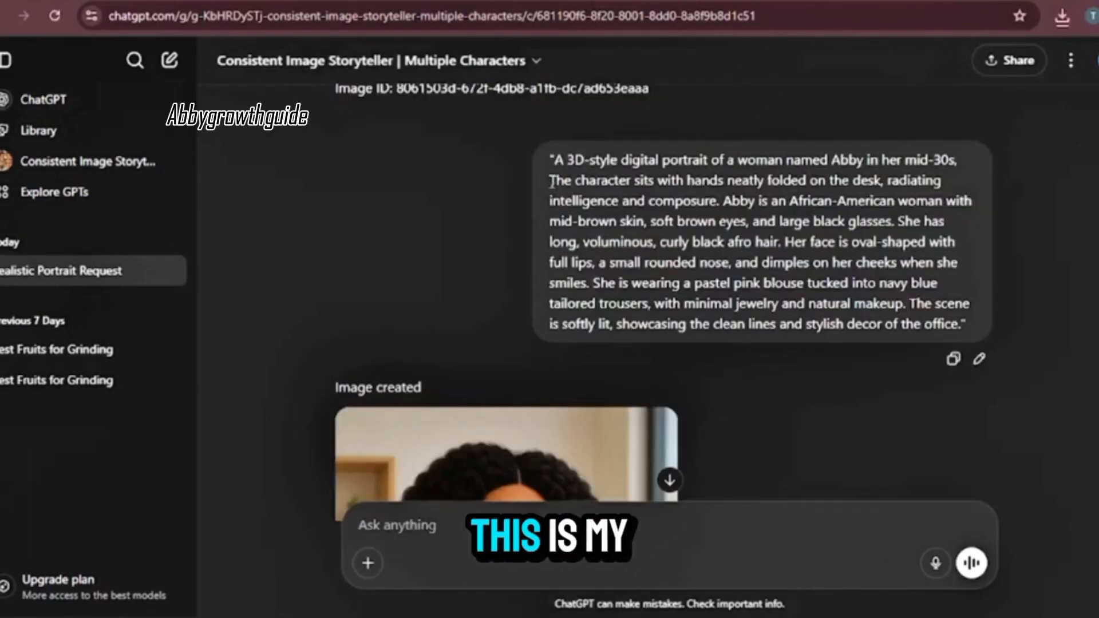
{"action": "left_click_drag", "start_coordinate": [971, 161], "coordinate": [677, 165]}
{"action": "left_click_drag", "start_coordinate": [740, 189], "coordinate": [883, 178]}
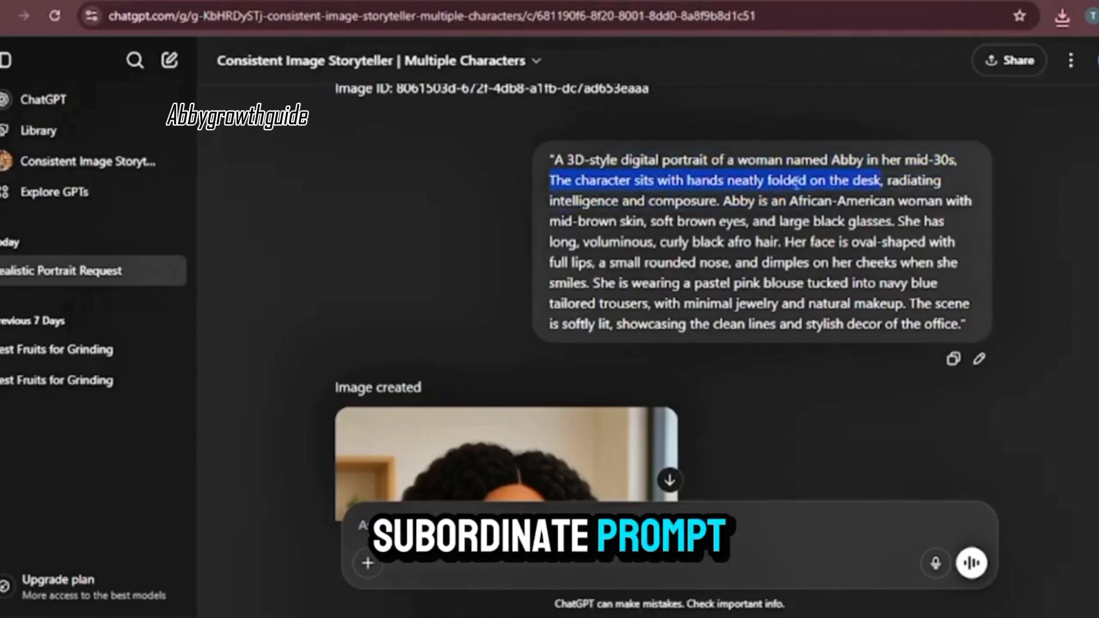
{"action": "scroll", "coordinate": [750, 346], "scroll_direction": "down", "scroll_amount": 8}
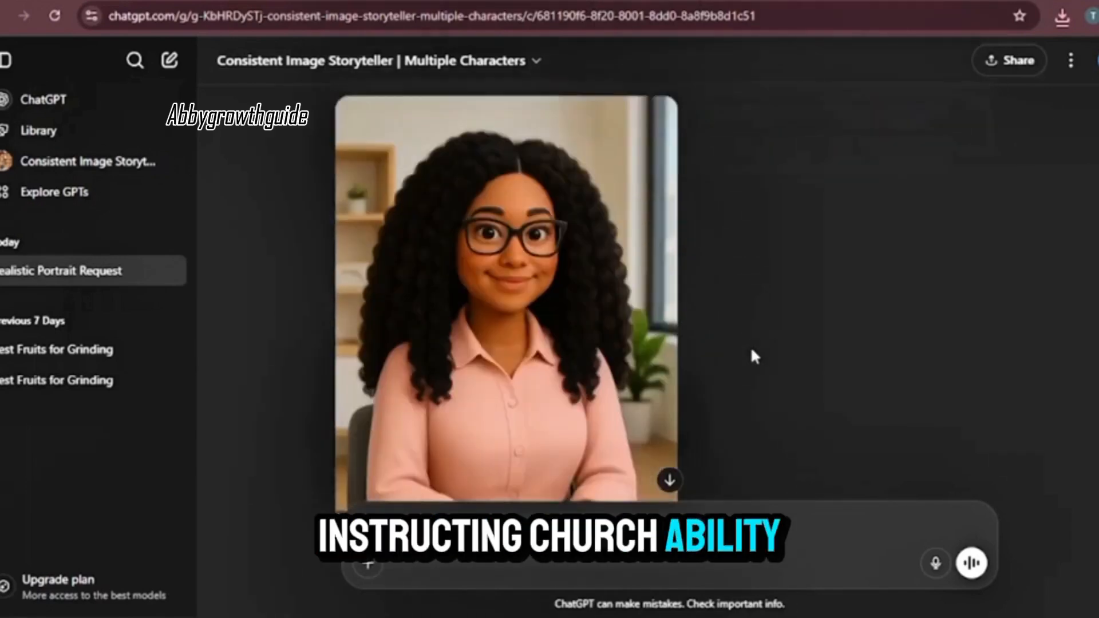
{"action": "scroll", "coordinate": [751, 356], "scroll_direction": "down", "scroll_amount": 1}
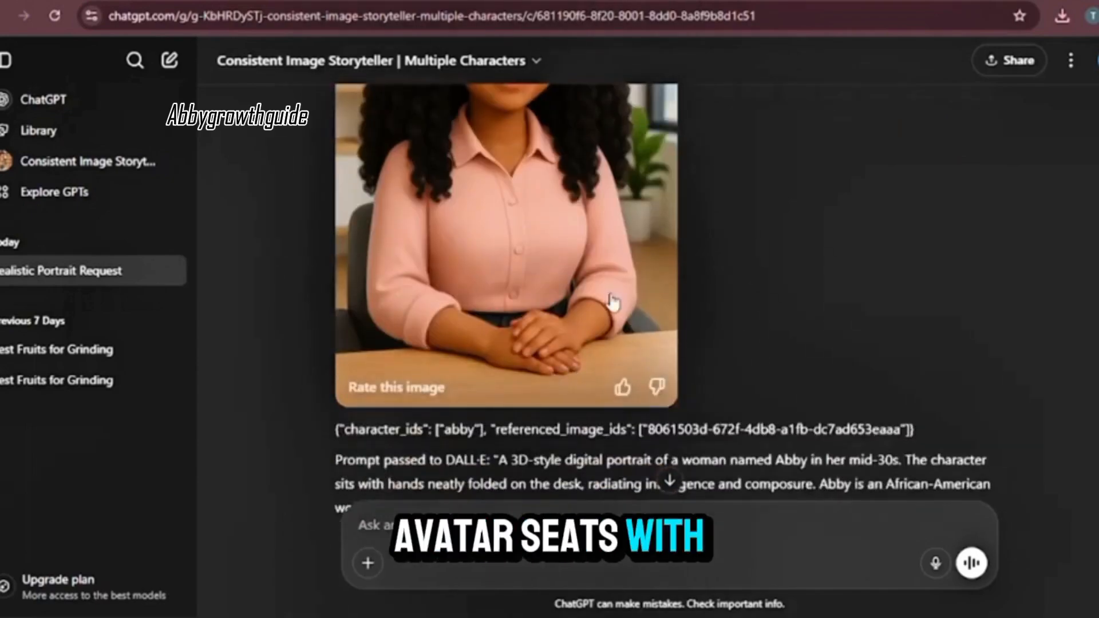
{"action": "scroll", "coordinate": [612, 303], "scroll_direction": "down", "scroll_amount": 10}
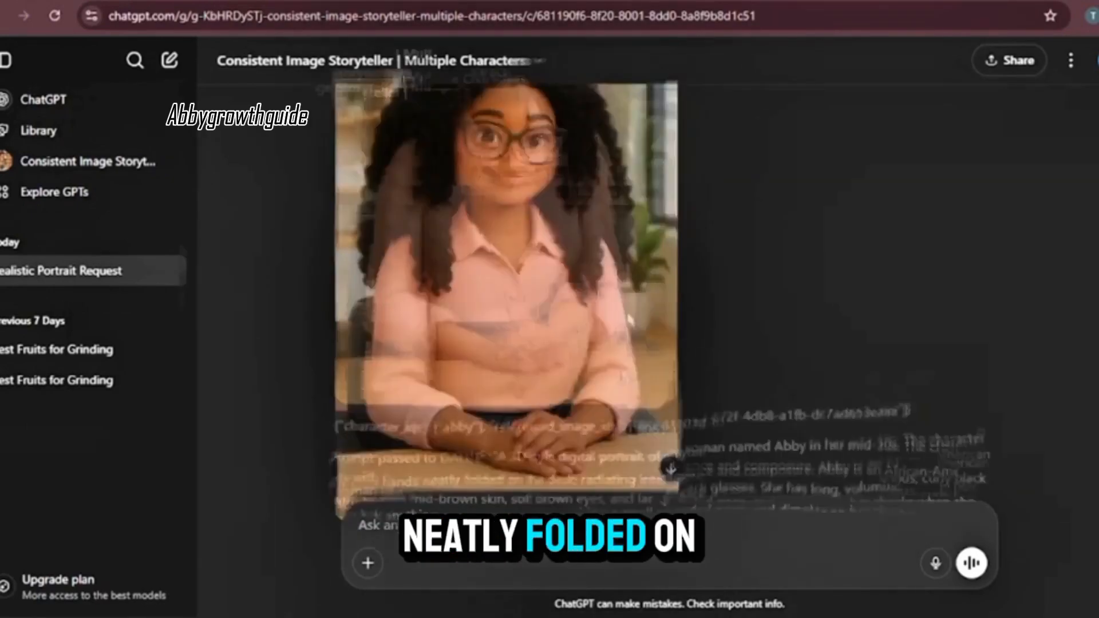
{"action": "scroll", "coordinate": [629, 329], "scroll_direction": "up", "scroll_amount": 3}
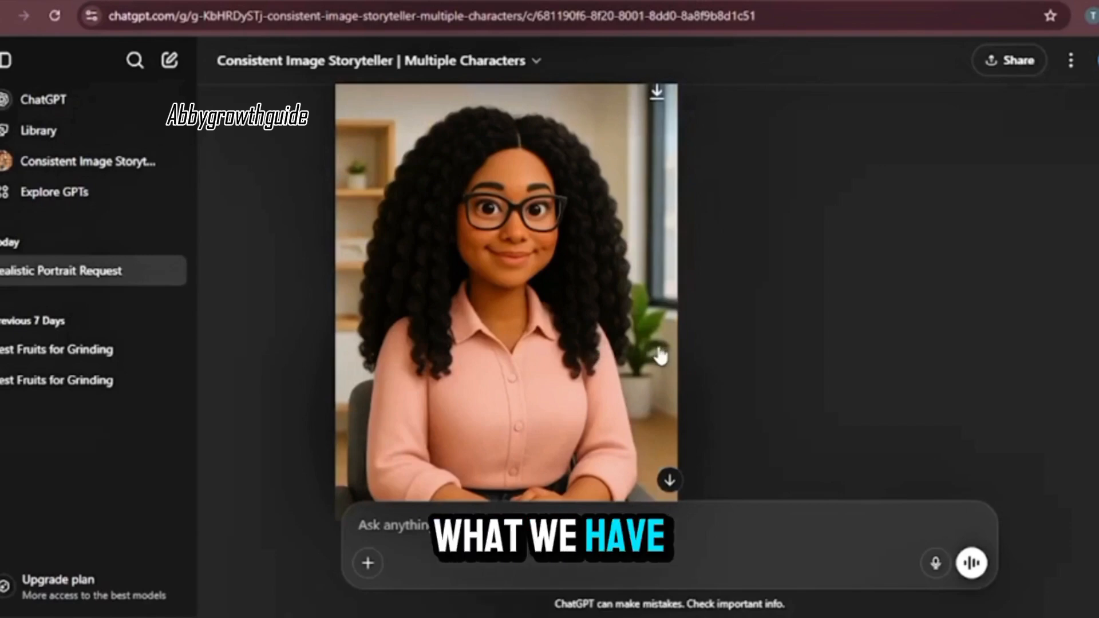
{"action": "scroll", "coordinate": [715, 366], "scroll_direction": "down", "scroll_amount": 4}
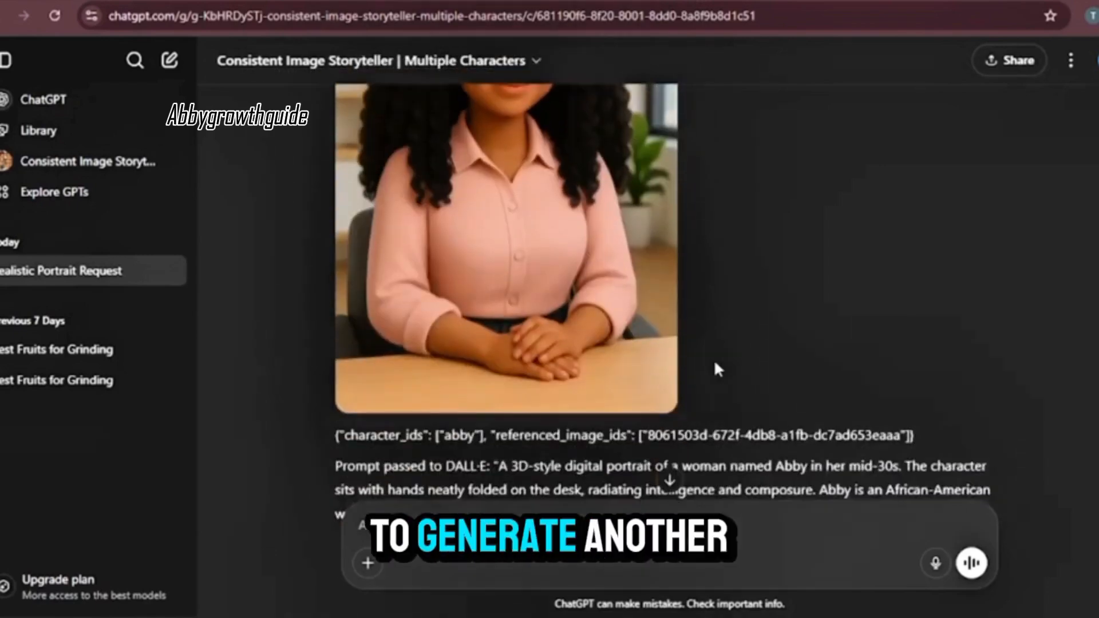
Copy the DALL·E prompt text and submit the prompt in which the character stands up with natural hands and arm movement gesture.
{"action": "right_click", "coordinate": [539, 251]}
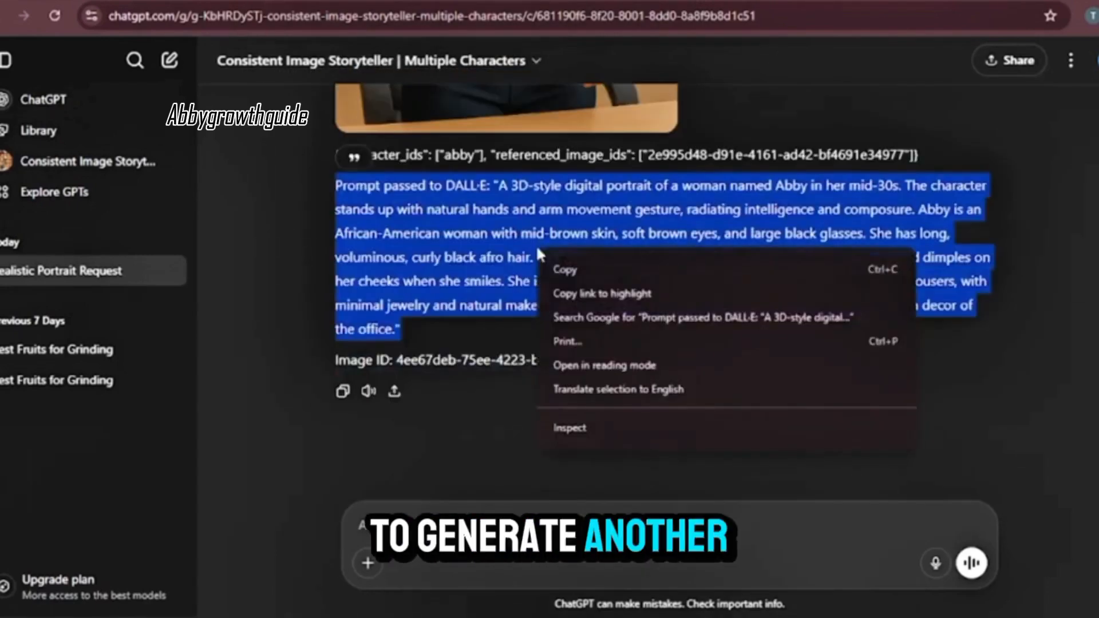
{"action": "left_click", "coordinate": [561, 268]}
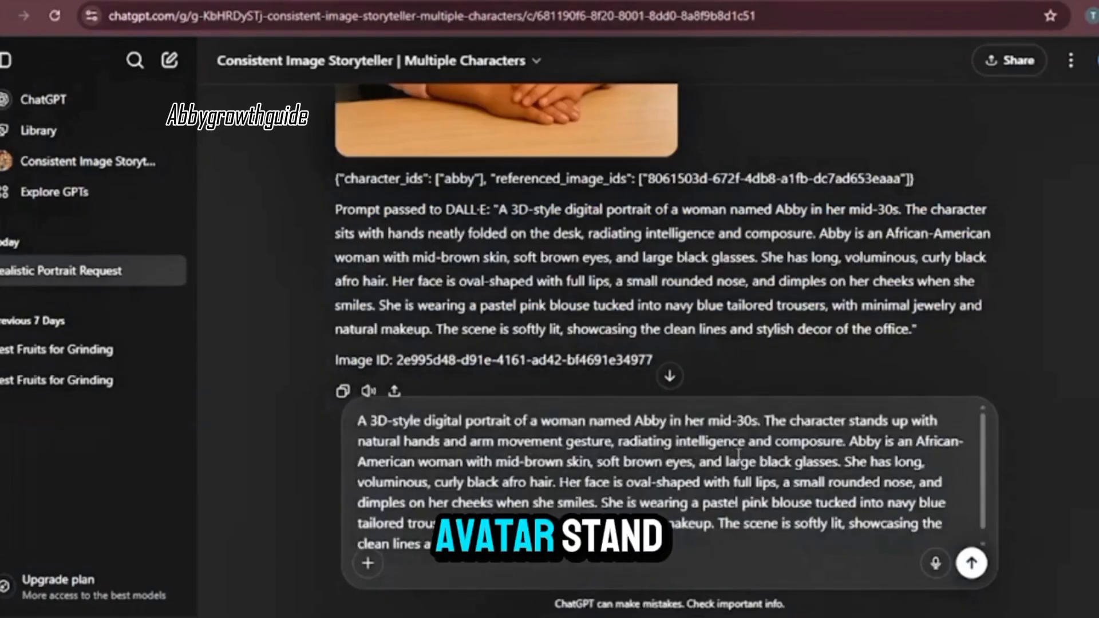
{"action": "left_click", "coordinate": [972, 564]}
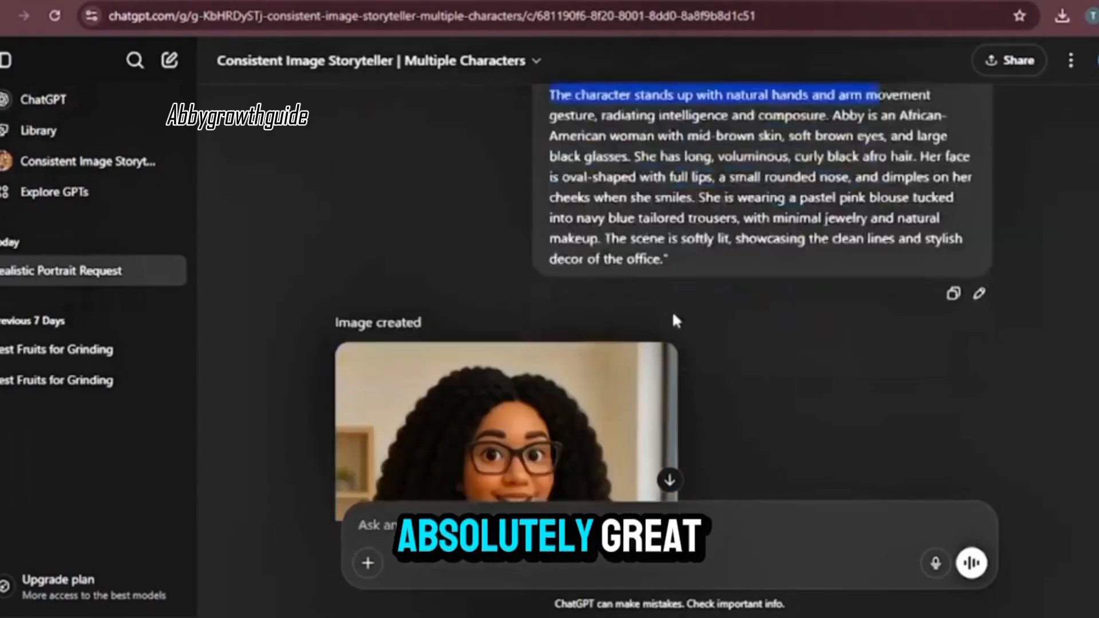
Review the standing and walking images of the character for consistency, along with their prompts.
{"action": "scroll", "coordinate": [672, 317], "scroll_direction": "down", "scroll_amount": 4}
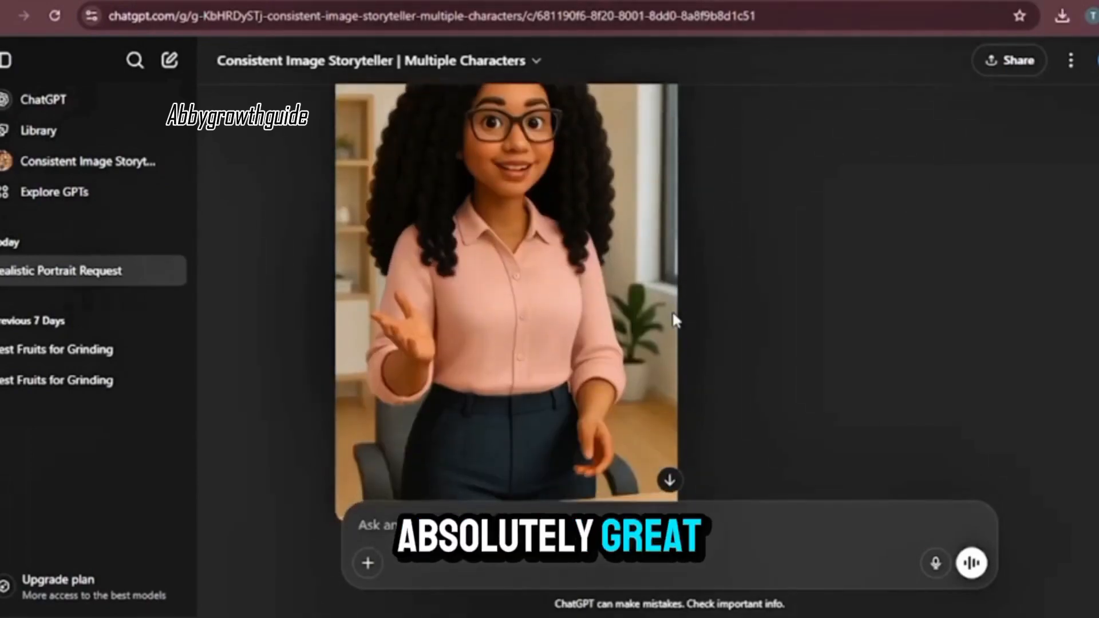
{"action": "scroll", "coordinate": [674, 321], "scroll_direction": "down", "scroll_amount": 1}
{"action": "scroll", "coordinate": [675, 322], "scroll_direction": "down", "scroll_amount": 4}
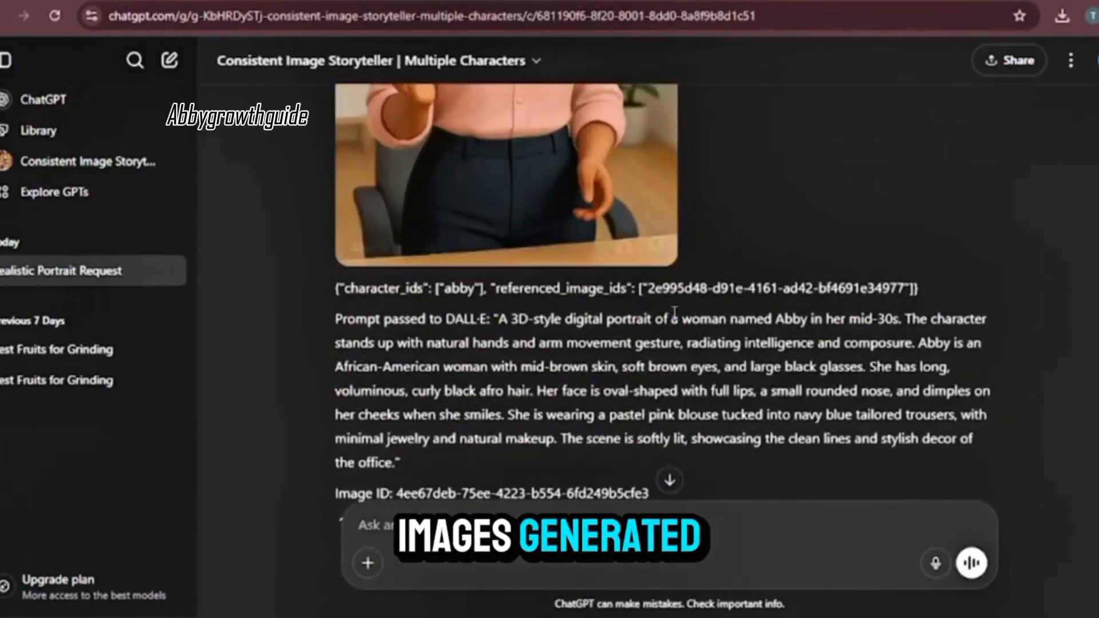
{"action": "scroll", "coordinate": [673, 320], "scroll_direction": "down", "scroll_amount": 6}
{"action": "scroll", "coordinate": [672, 322], "scroll_direction": "down", "scroll_amount": 5}
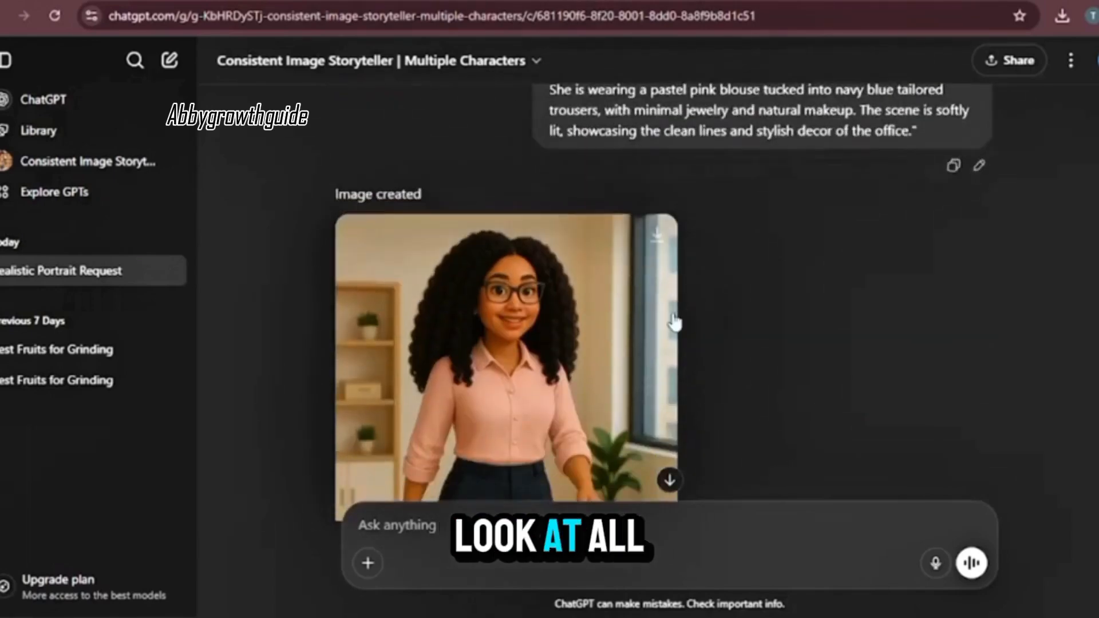
{"action": "scroll", "coordinate": [674, 322], "scroll_direction": "down", "scroll_amount": 2}
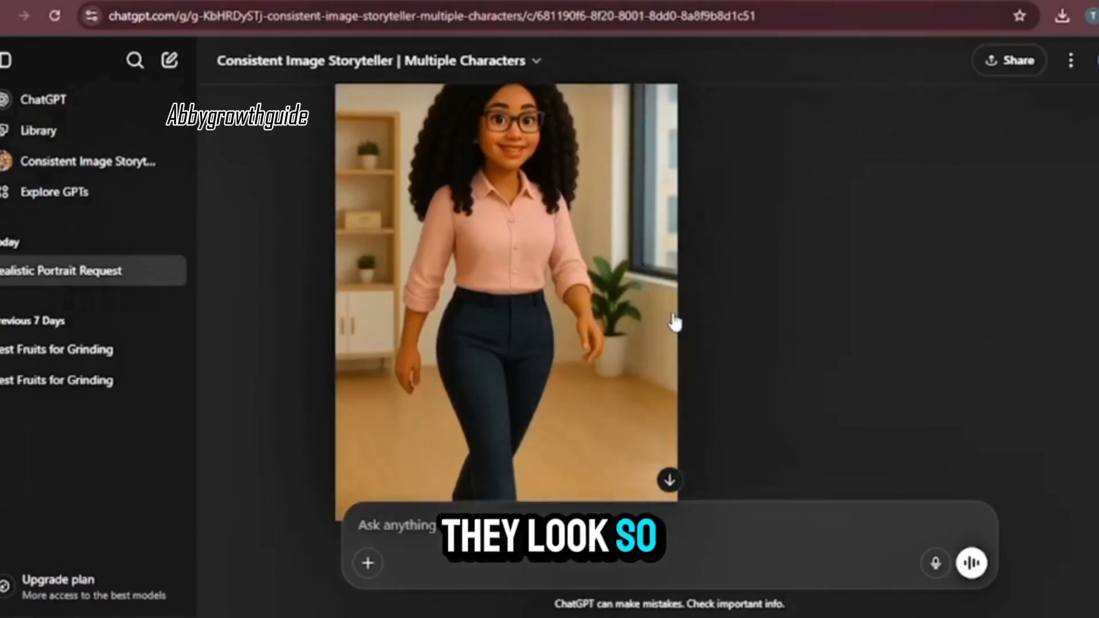
{"action": "scroll", "coordinate": [675, 322], "scroll_direction": "down", "scroll_amount": 3}
{"action": "scroll", "coordinate": [674, 323], "scroll_direction": "up", "scroll_amount": 4}
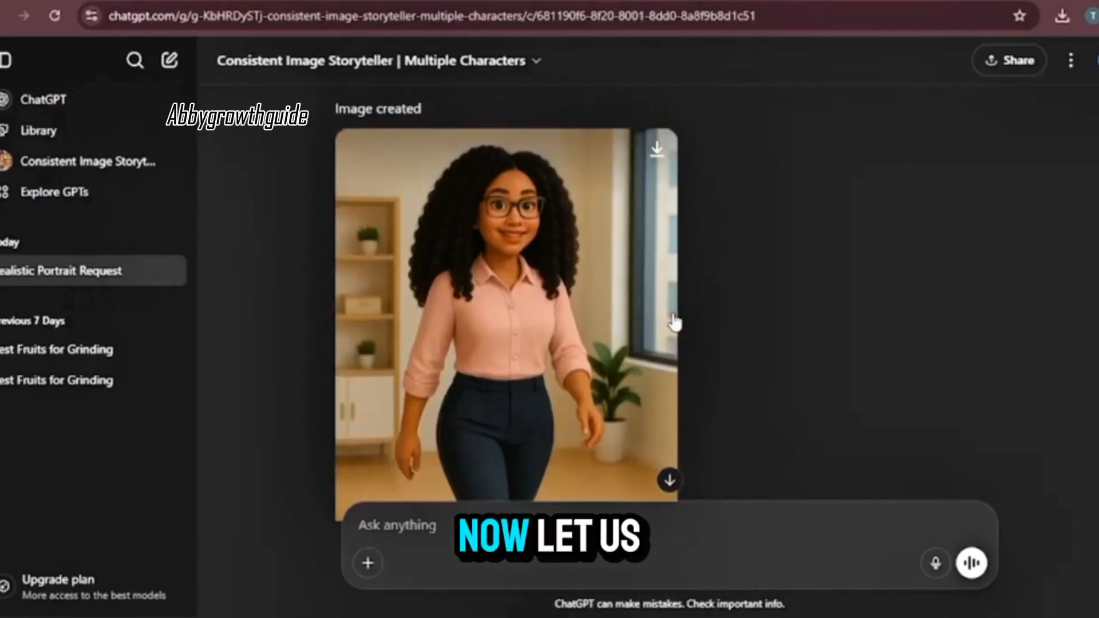
{"action": "scroll", "coordinate": [674, 322], "scroll_direction": "up", "scroll_amount": 4}
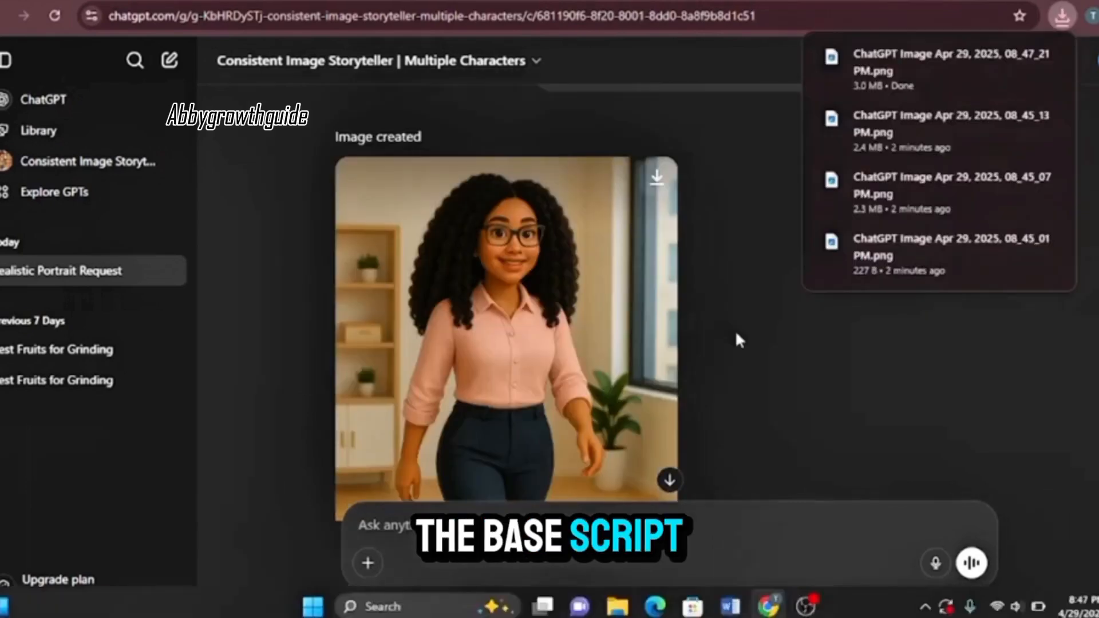
Submit the copied DALL·E prompt with the standing gesture replaced by "reaching for a tea cup on the desk" and view the generated image.
{"action": "scroll", "coordinate": [736, 336], "scroll_direction": "down", "scroll_amount": 6}
{"action": "right_click", "coordinate": [437, 526]}
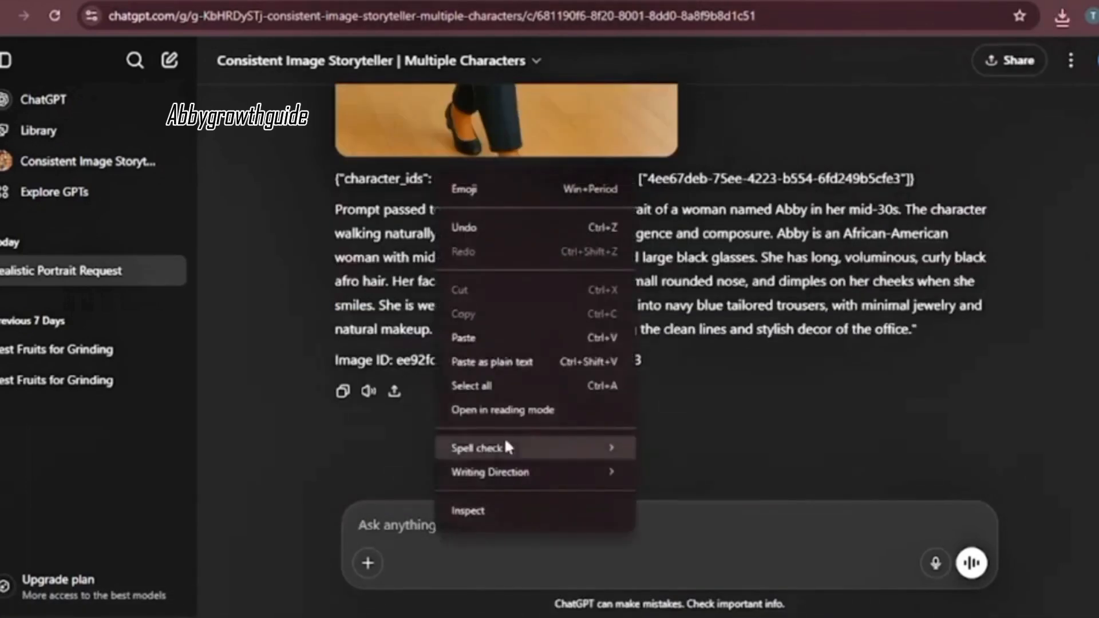
{"action": "left_click", "coordinate": [504, 338]}
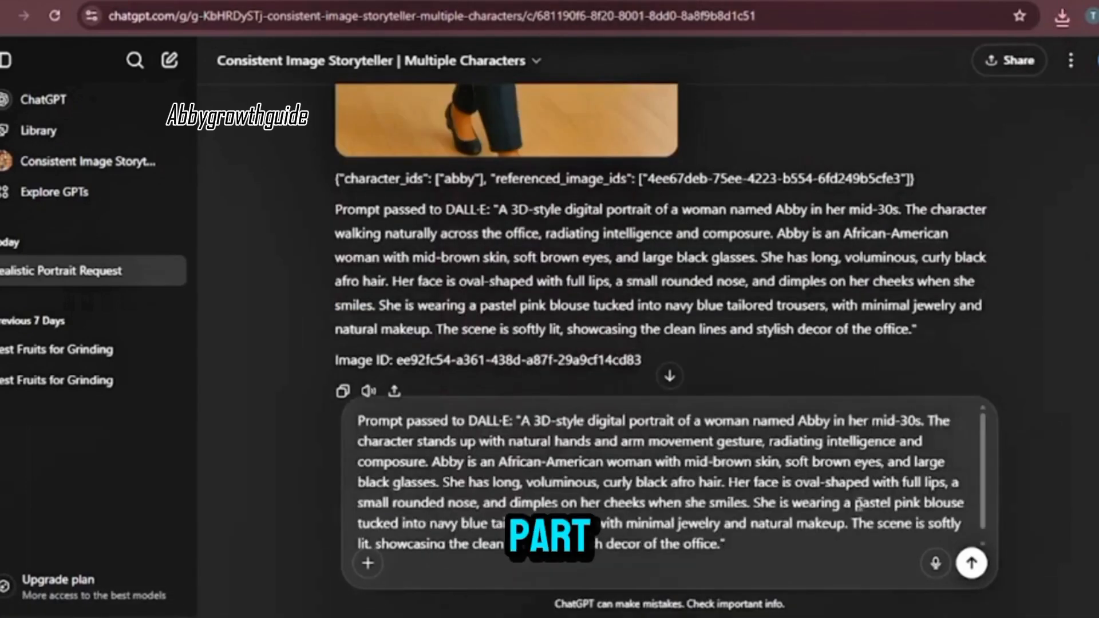
{"action": "left_click_drag", "start_coordinate": [417, 441], "coordinate": [649, 456]}
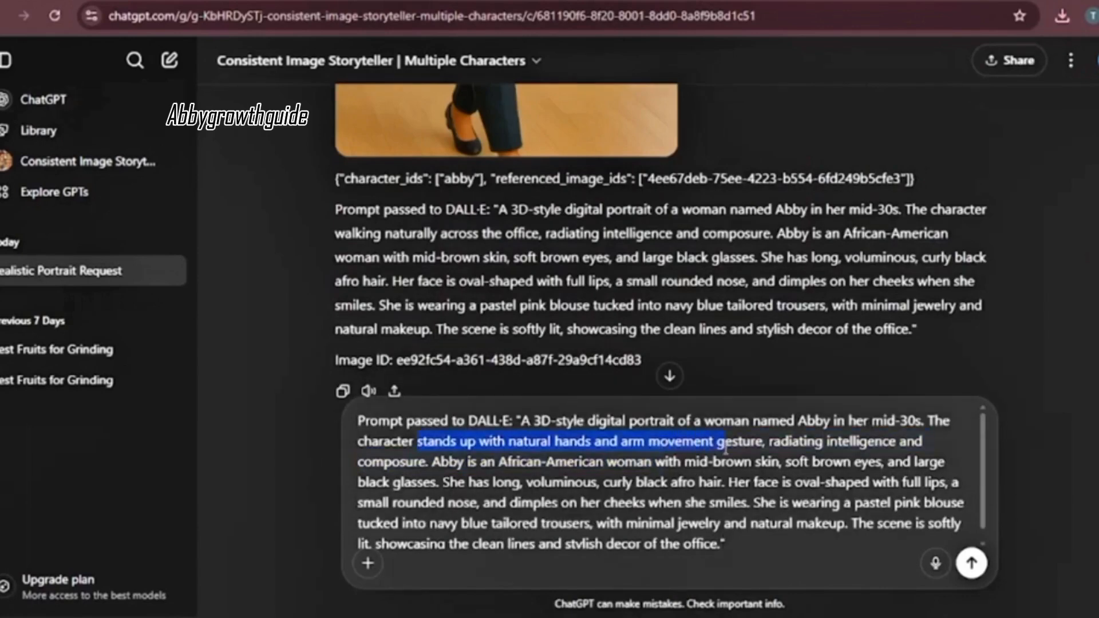
{"action": "type", "text": "reaching for a tea cup"}
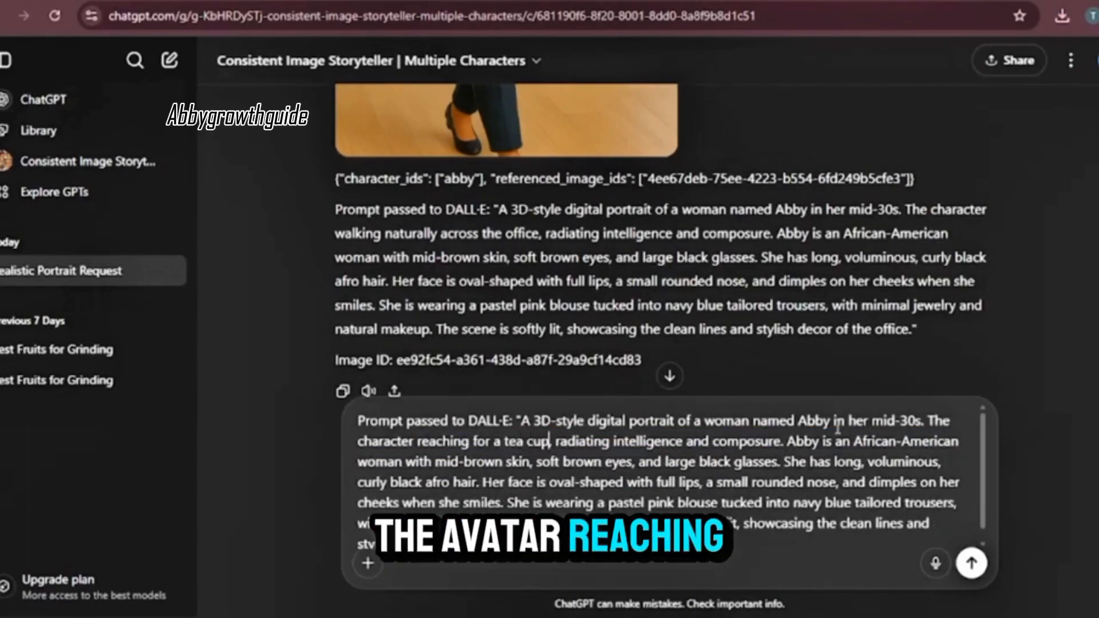
{"action": "type", "text": " on the"}
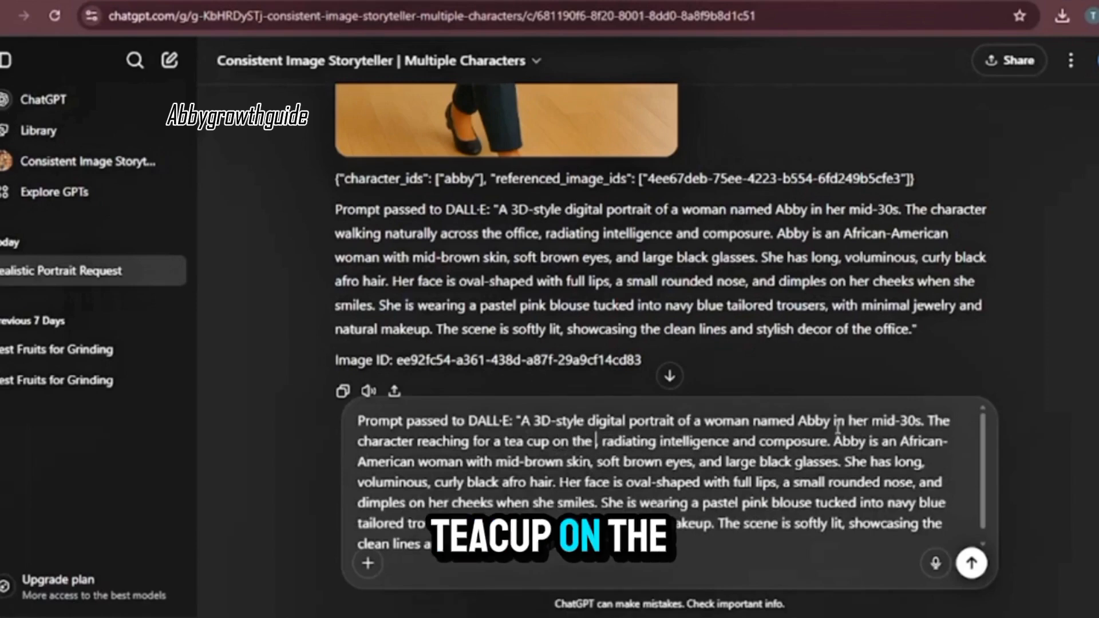
{"action": "type", "text": " desk"}
{"action": "key", "text": "Return"}
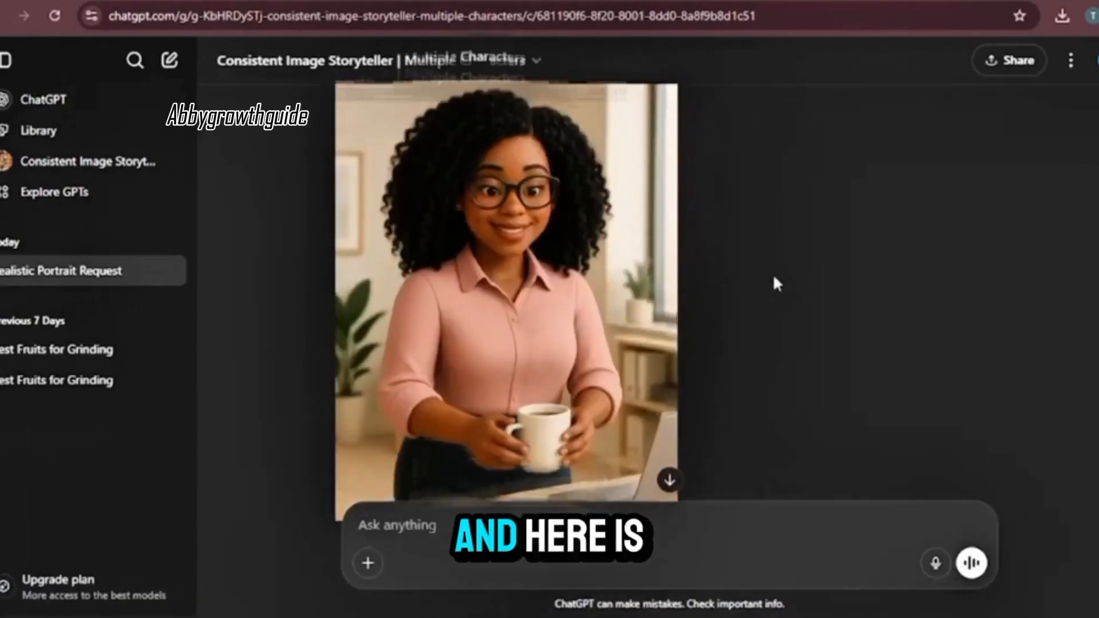
{"action": "scroll", "coordinate": [774, 278], "scroll_direction": "up", "scroll_amount": 8}
{"action": "scroll", "coordinate": [774, 279], "scroll_direction": "down", "scroll_amount": 9}
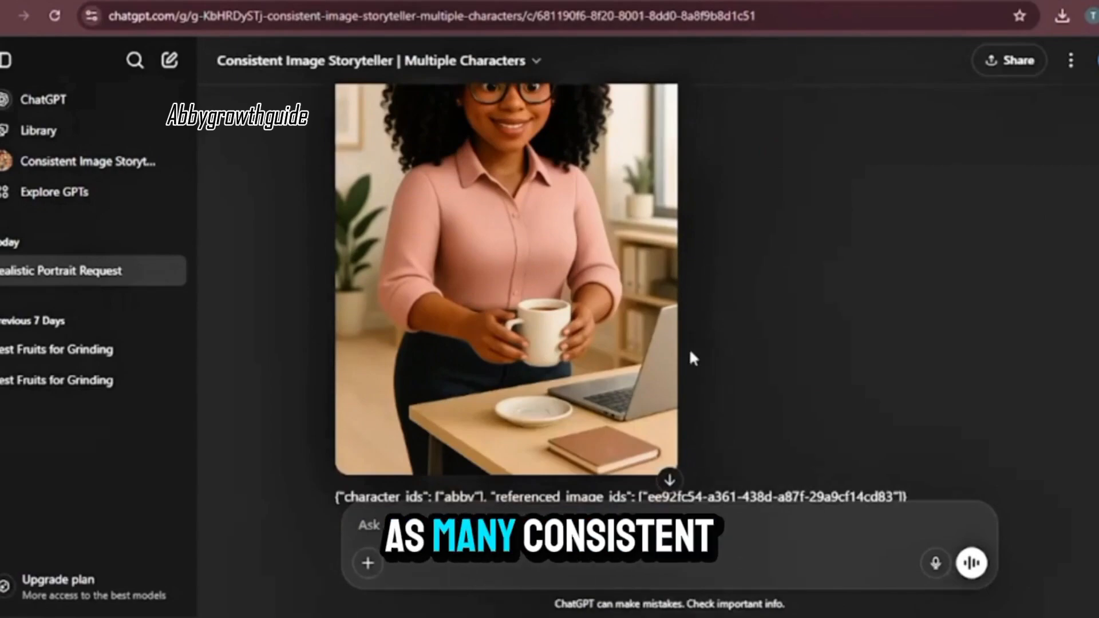
Review the generated images of the character in the conversation for consistency across poses.
{"action": "scroll", "coordinate": [689, 348], "scroll_direction": "up", "scroll_amount": 10}
{"action": "scroll", "coordinate": [689, 367], "scroll_direction": "down", "scroll_amount": 12}
{"action": "scroll", "coordinate": [693, 355], "scroll_direction": "up", "scroll_amount": 7}
{"action": "scroll", "coordinate": [692, 355], "scroll_direction": "down", "scroll_amount": 12}
{"action": "scroll", "coordinate": [692, 355], "scroll_direction": "up", "scroll_amount": 8}
{"action": "scroll", "coordinate": [693, 355], "scroll_direction": "down", "scroll_amount": 9}
{"action": "scroll", "coordinate": [693, 354], "scroll_direction": "down", "scroll_amount": 15}
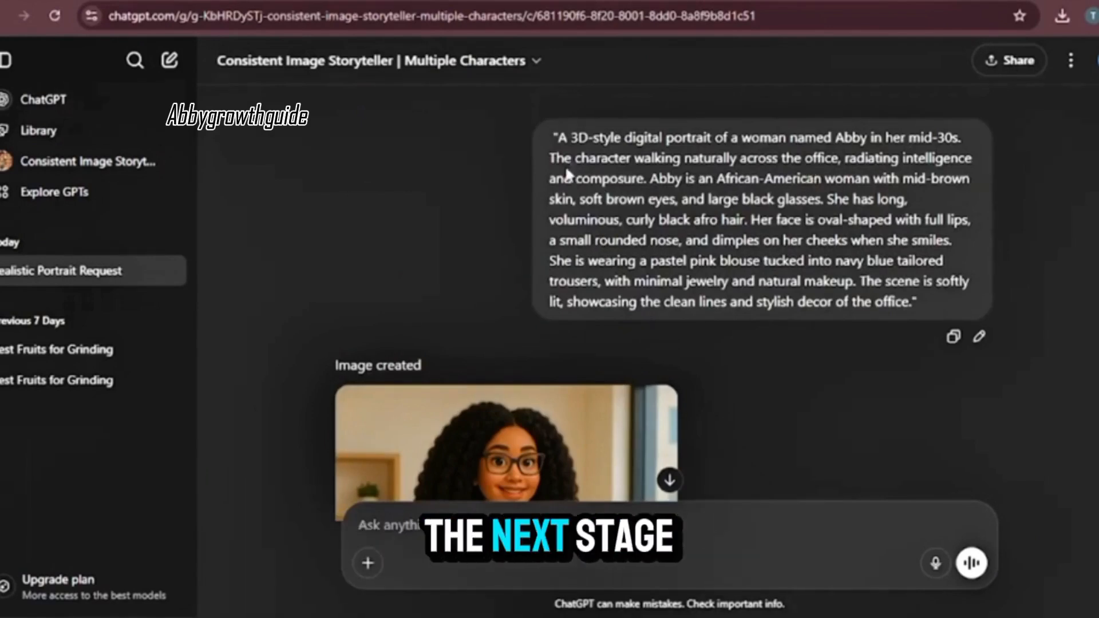
Highlight the prompt text "The character walking naturally across the office, radiating intelligence" and download the walking image generated from it.
{"action": "left_click_drag", "start_coordinate": [551, 157], "coordinate": [651, 154]}
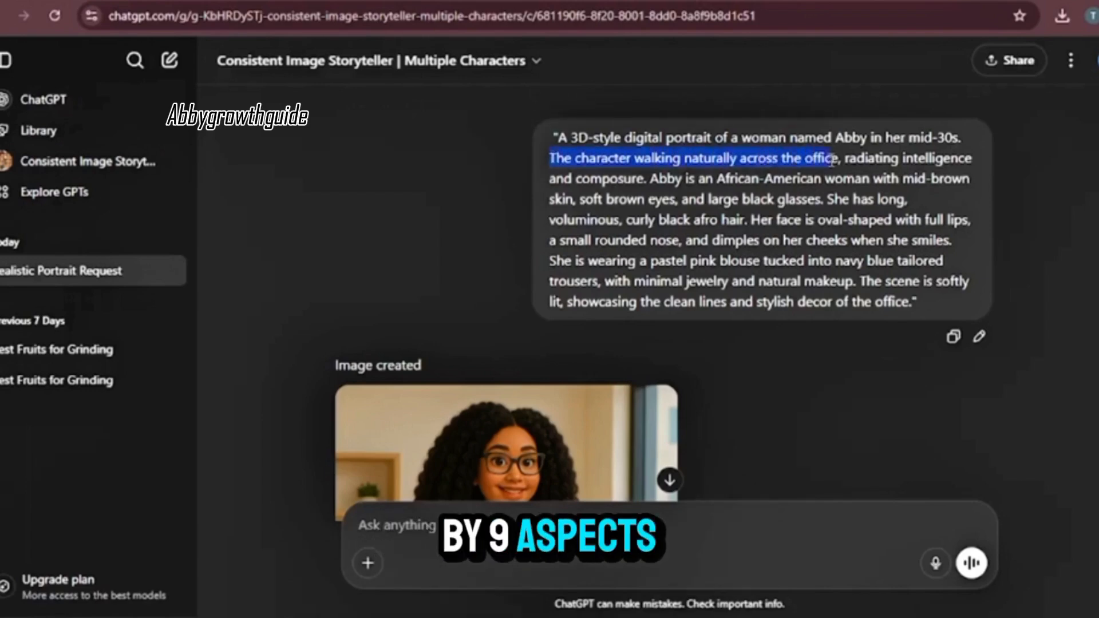
{"action": "left_click_drag", "start_coordinate": [910, 166], "coordinate": [973, 159]}
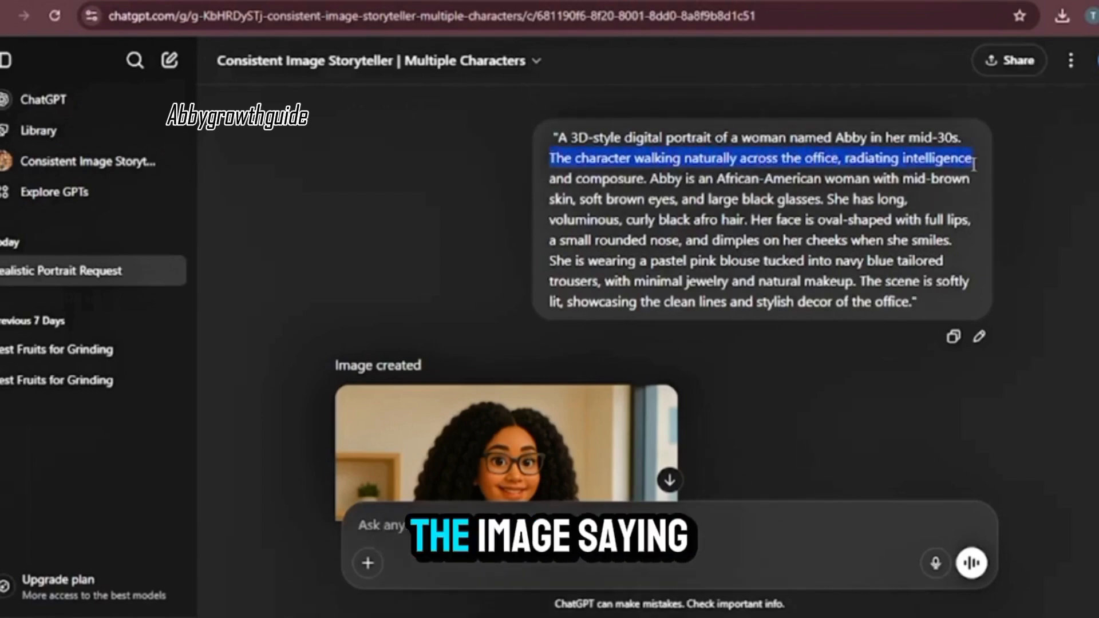
{"action": "scroll", "coordinate": [623, 184], "scroll_direction": "down", "scroll_amount": 4}
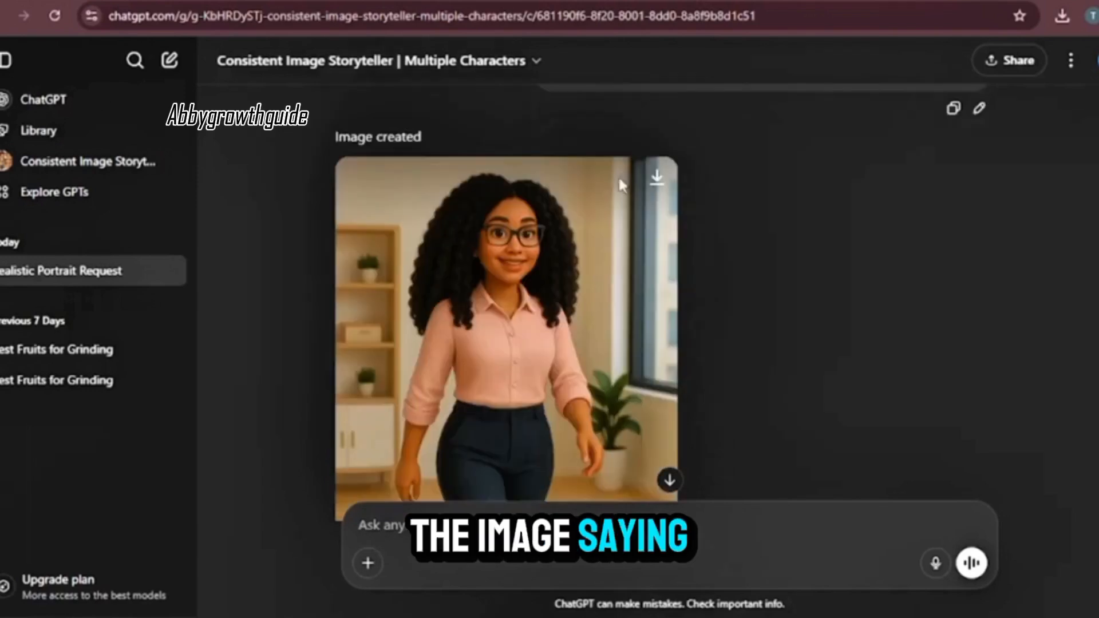
{"action": "left_click", "coordinate": [657, 178]}
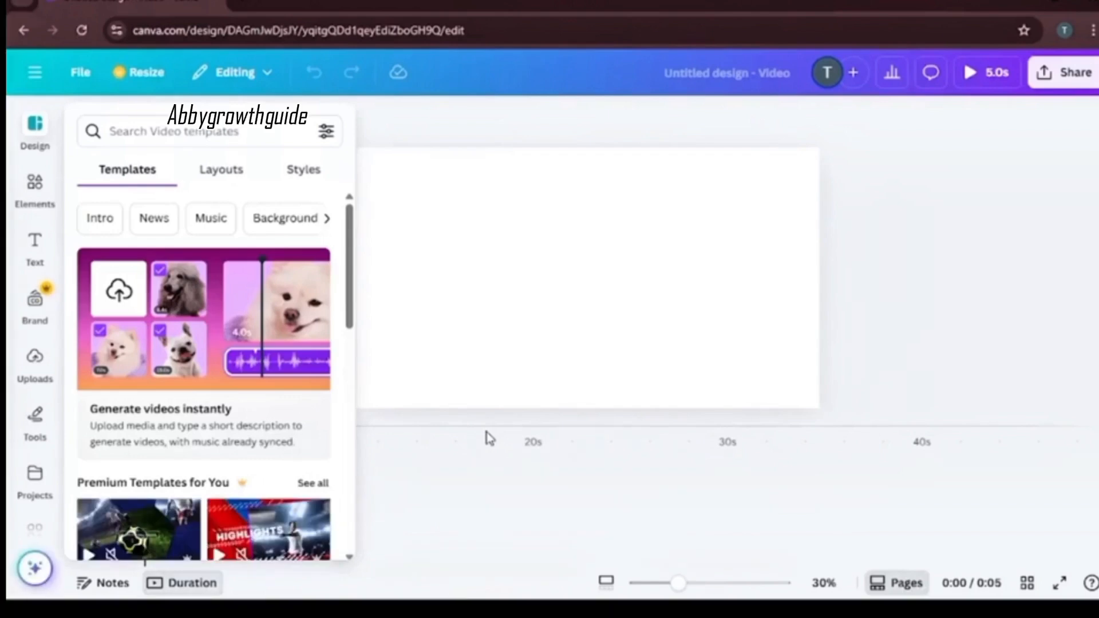
Switch to the blank Canva video design and upload the character's desk portrait from the computer.
{"action": "left_click", "coordinate": [35, 358]}
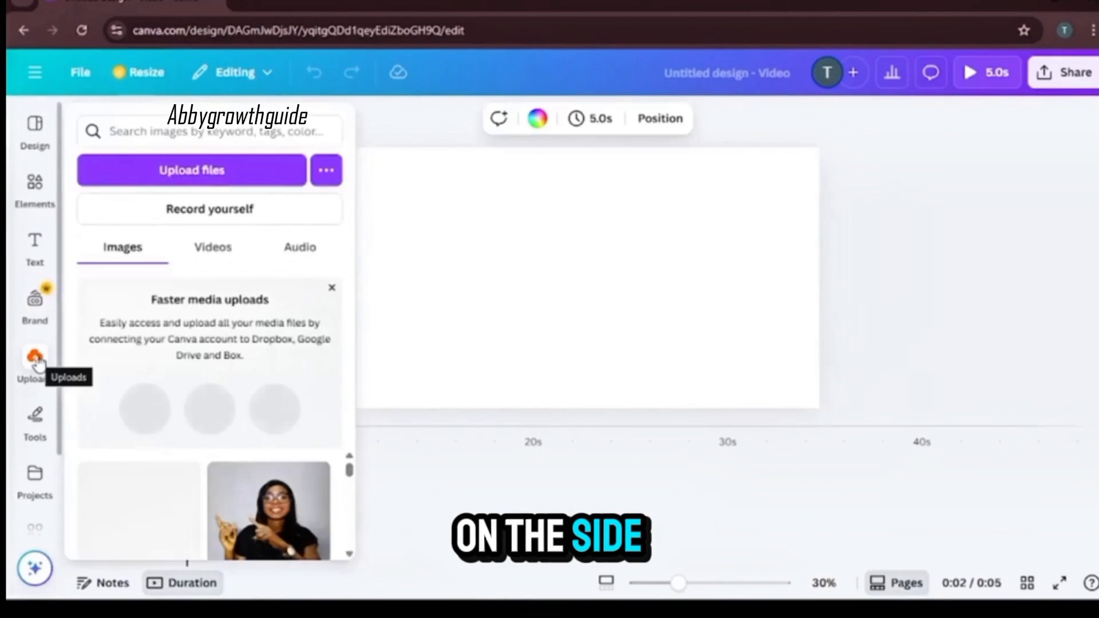
{"action": "left_click", "coordinate": [272, 163]}
{"action": "left_click", "coordinate": [84, 148]}
{"action": "double_click", "coordinate": [386, 123]}
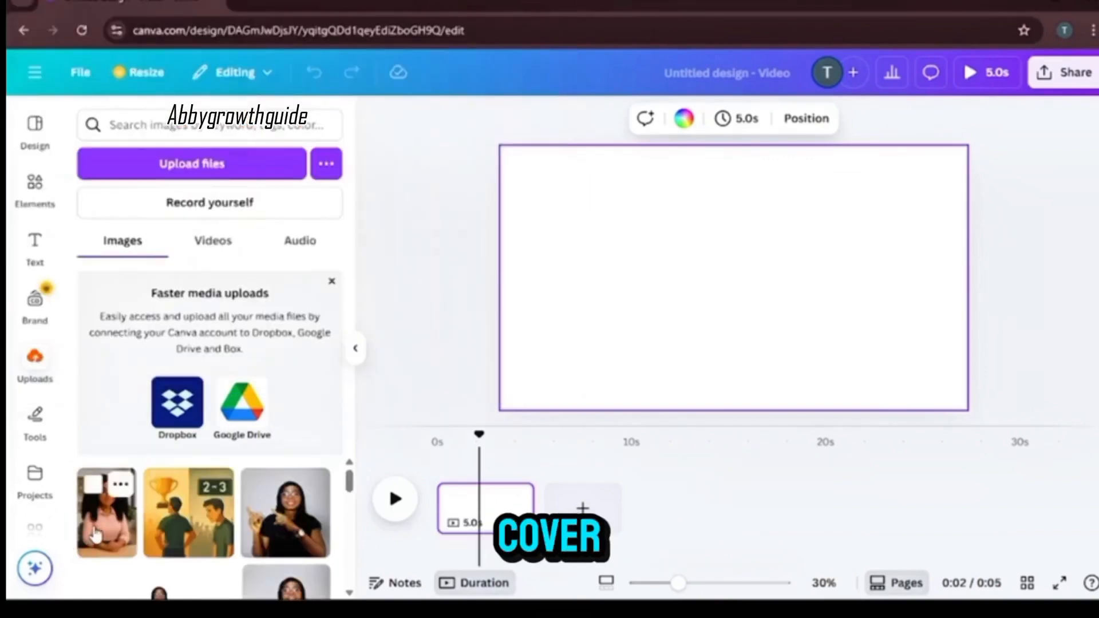
Place the uploaded desk portrait on the video page and enlarge it to fill the page height.
{"action": "left_click", "coordinate": [95, 535]}
{"action": "left_click", "coordinate": [1068, 263]}
{"action": "left_click_drag", "start_coordinate": [738, 286], "coordinate": [745, 249]}
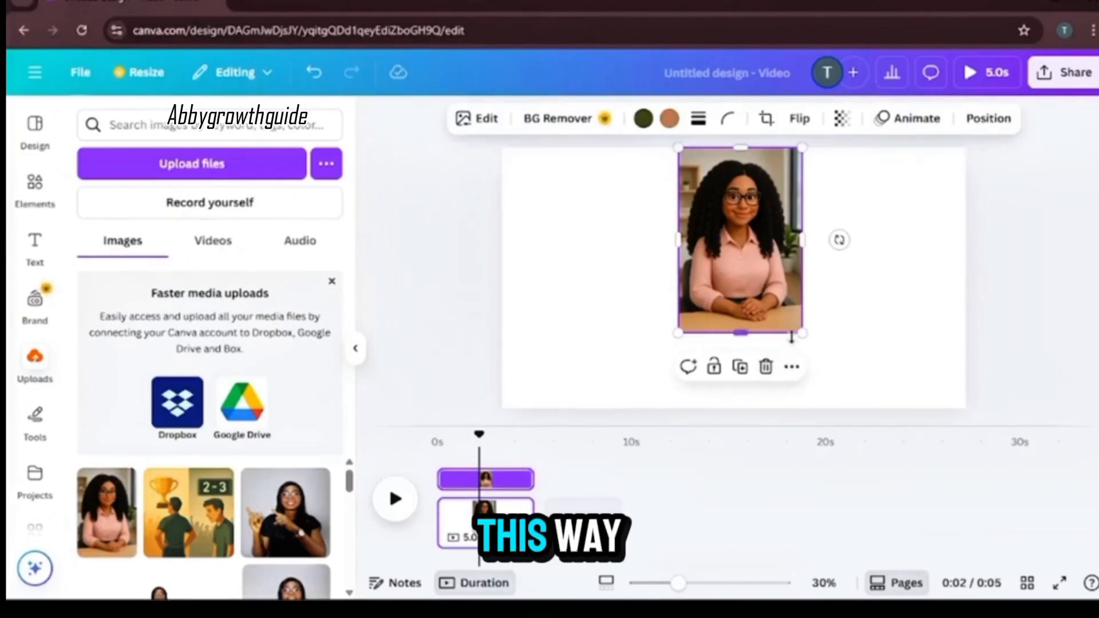
{"action": "left_click_drag", "start_coordinate": [801, 333], "coordinate": [803, 372]}
{"action": "left_click_drag", "start_coordinate": [823, 179], "coordinate": [843, 148]}
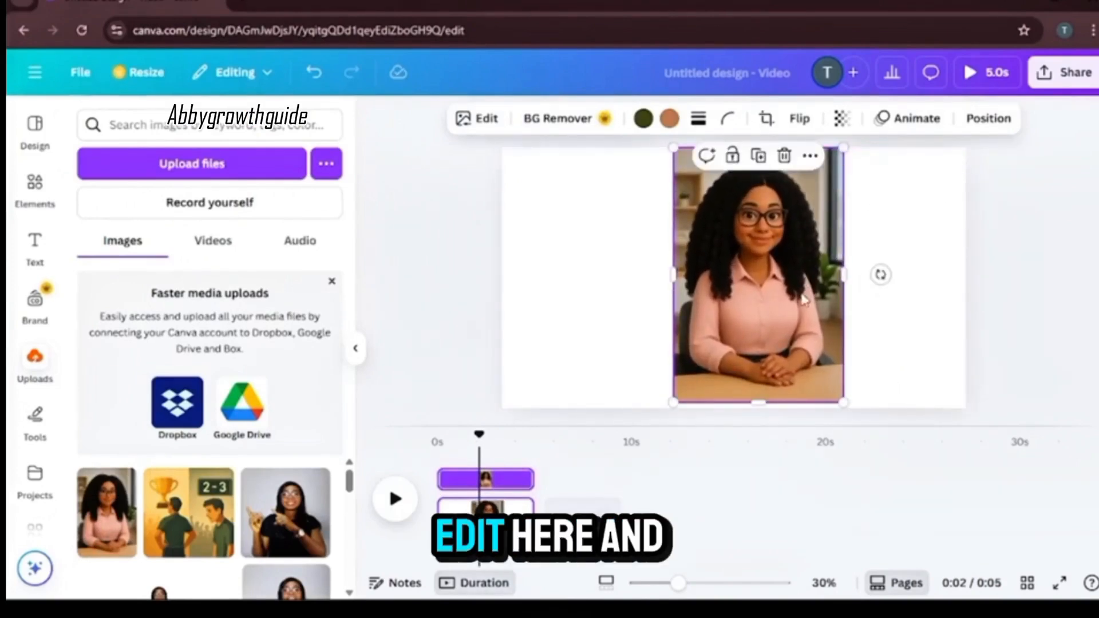
Expand the desk portrait's background with Magic Expand using the Whole Page size.
{"action": "left_click", "coordinate": [477, 118]}
{"action": "left_click", "coordinate": [328, 311]}
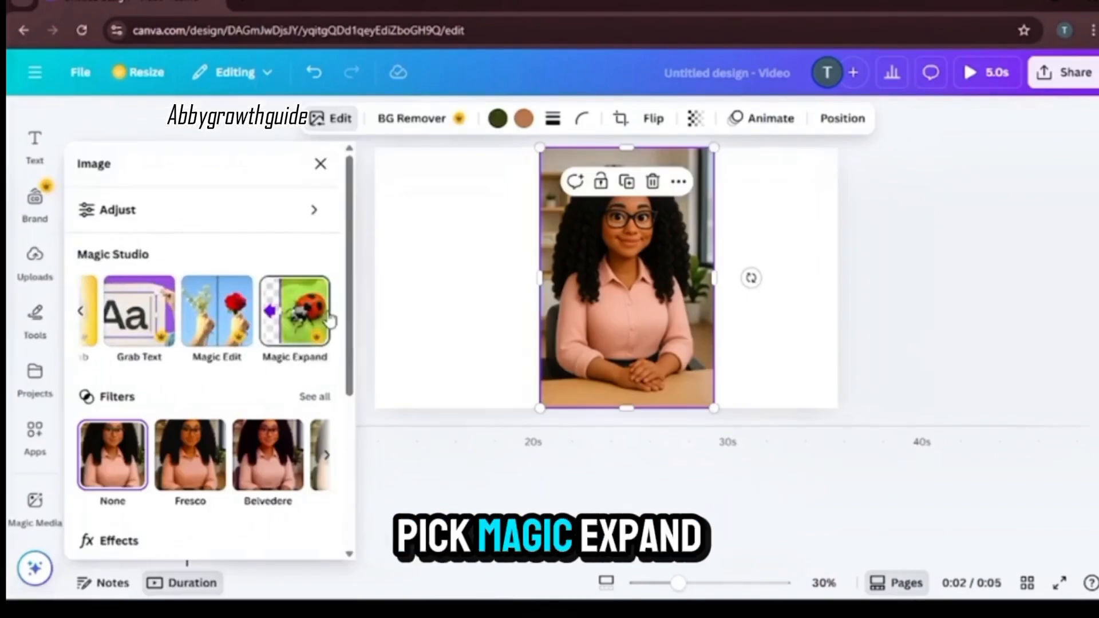
{"action": "left_click", "coordinate": [286, 325]}
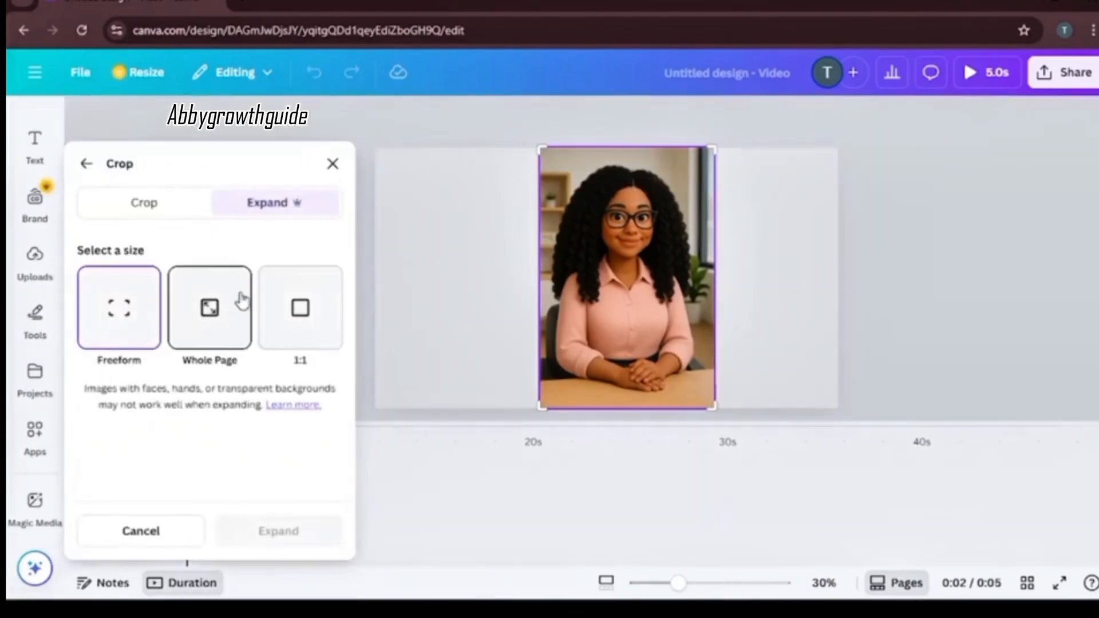
{"action": "left_click", "coordinate": [211, 318]}
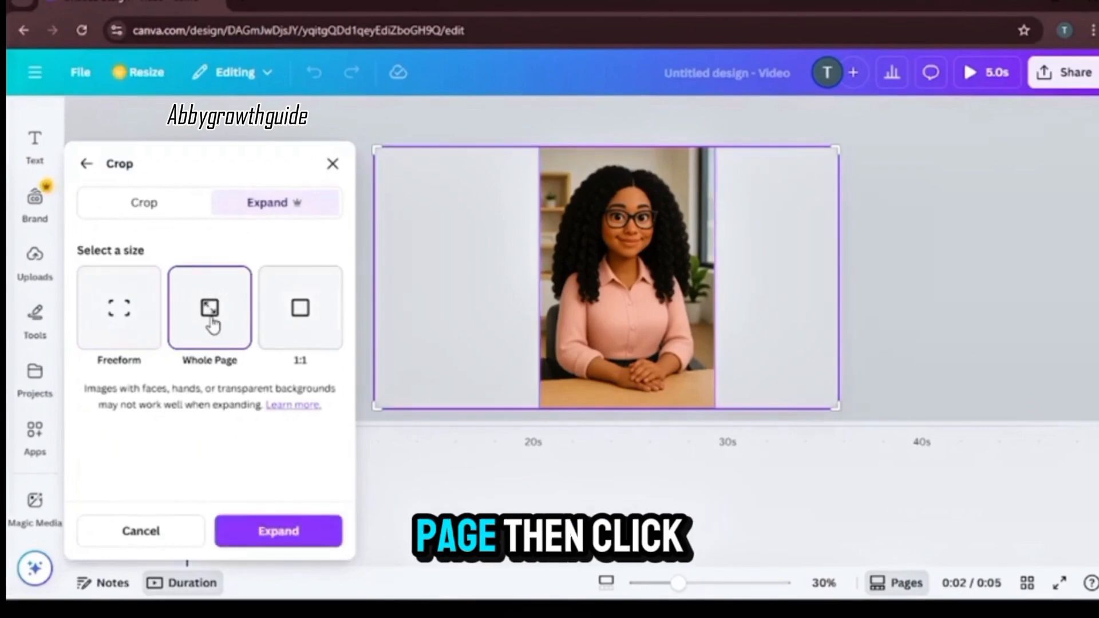
{"action": "left_click", "coordinate": [289, 529]}
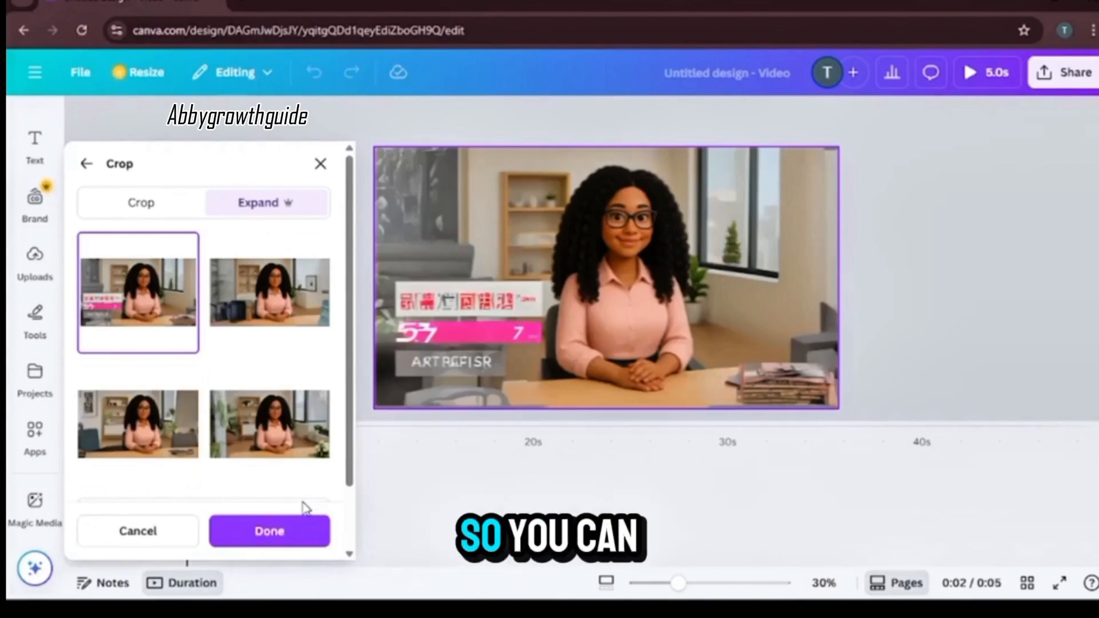
Compare the expanded background versions and apply the one with bookshelves, a tall leafy plant and a grey sofa.
{"action": "left_click", "coordinate": [282, 290]}
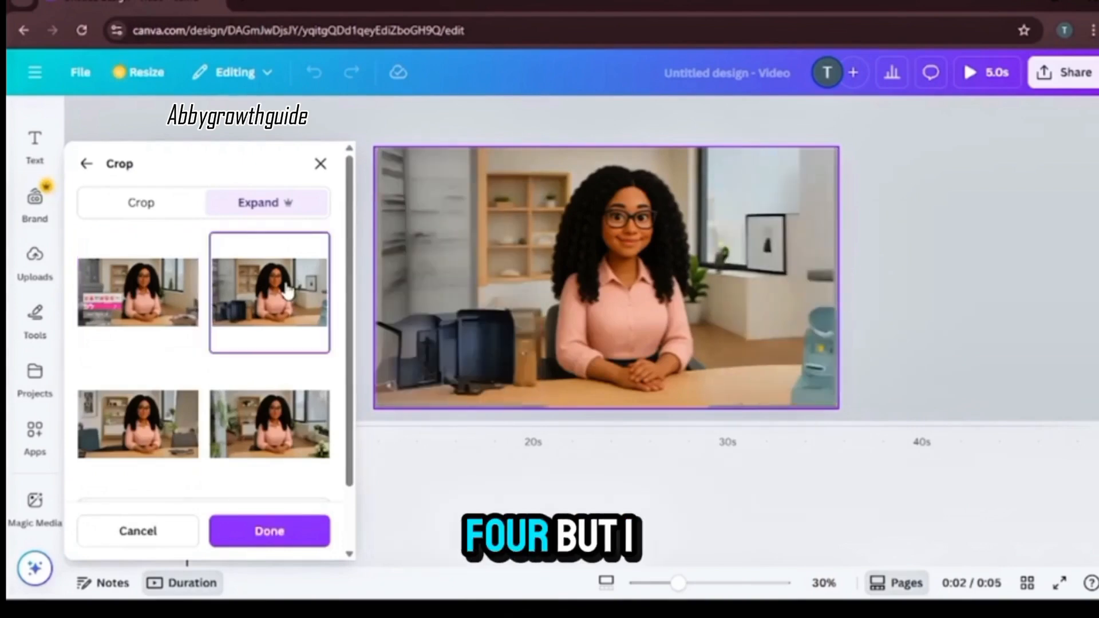
{"action": "left_click", "coordinate": [186, 432]}
{"action": "left_click", "coordinate": [241, 431]}
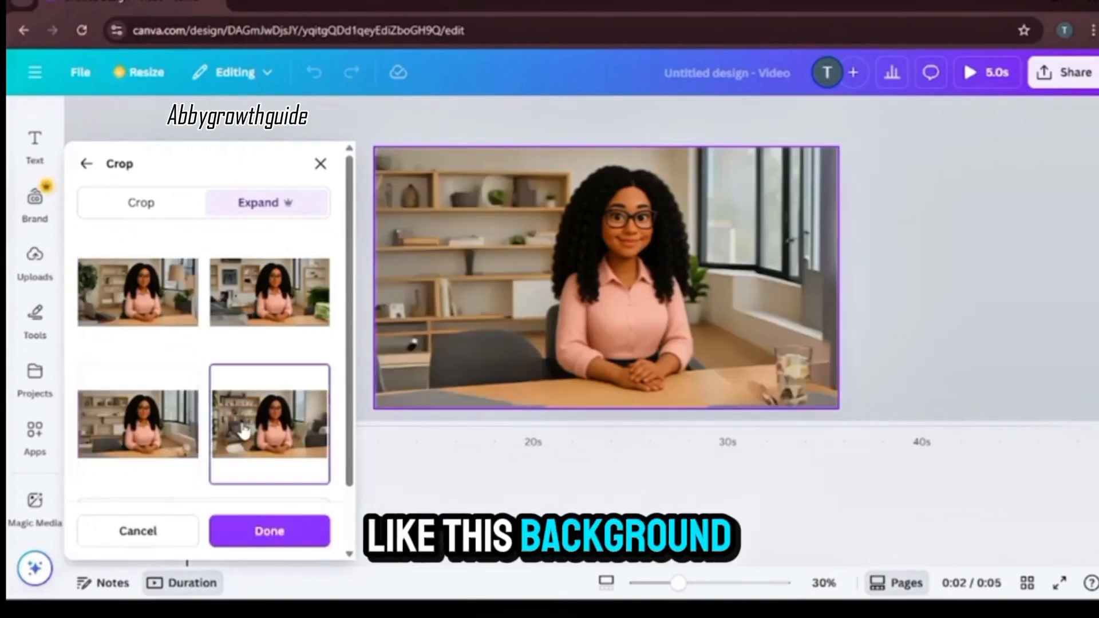
{"action": "left_click", "coordinate": [300, 531]}
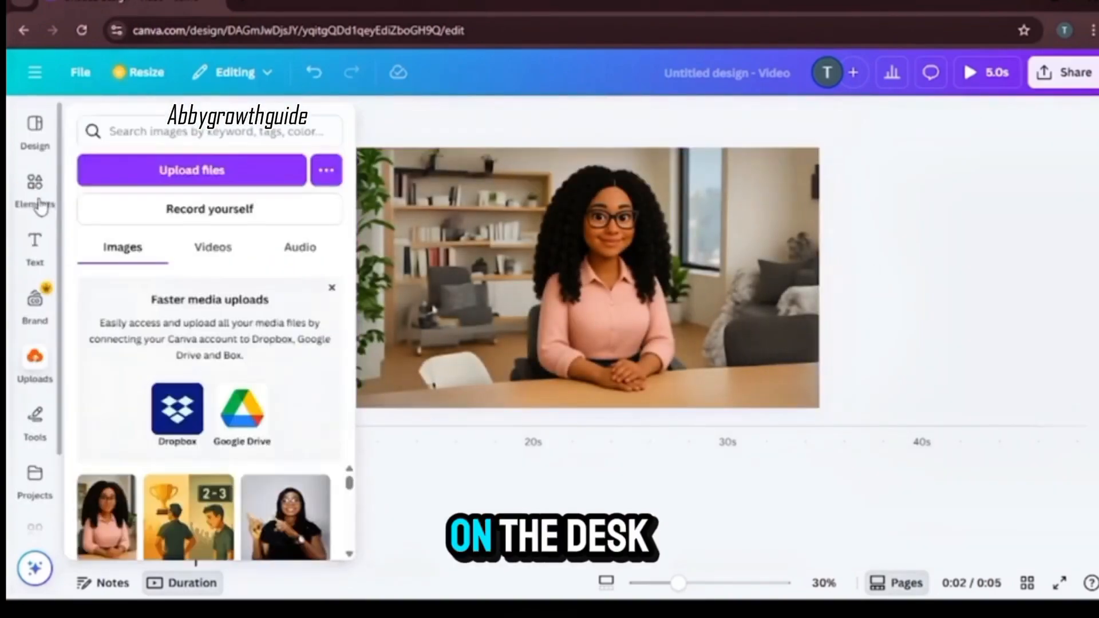
Search elements for "plants", add the potted plant photo with the white pot, shrink it and place it on the desk.
{"action": "left_click", "coordinate": [36, 192]}
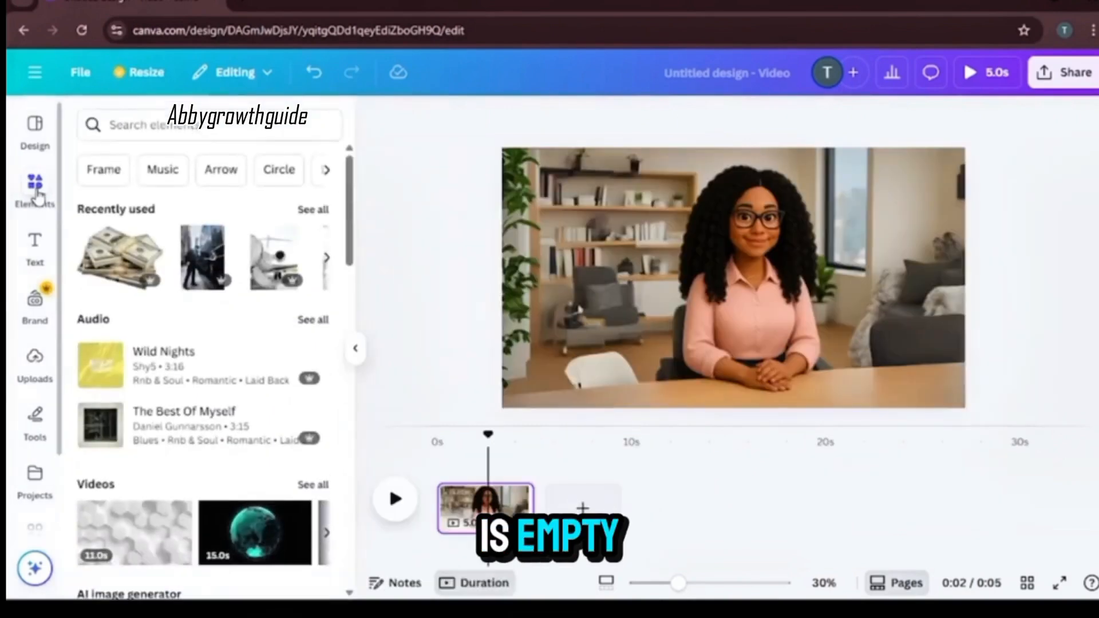
{"action": "left_click", "coordinate": [151, 123]}
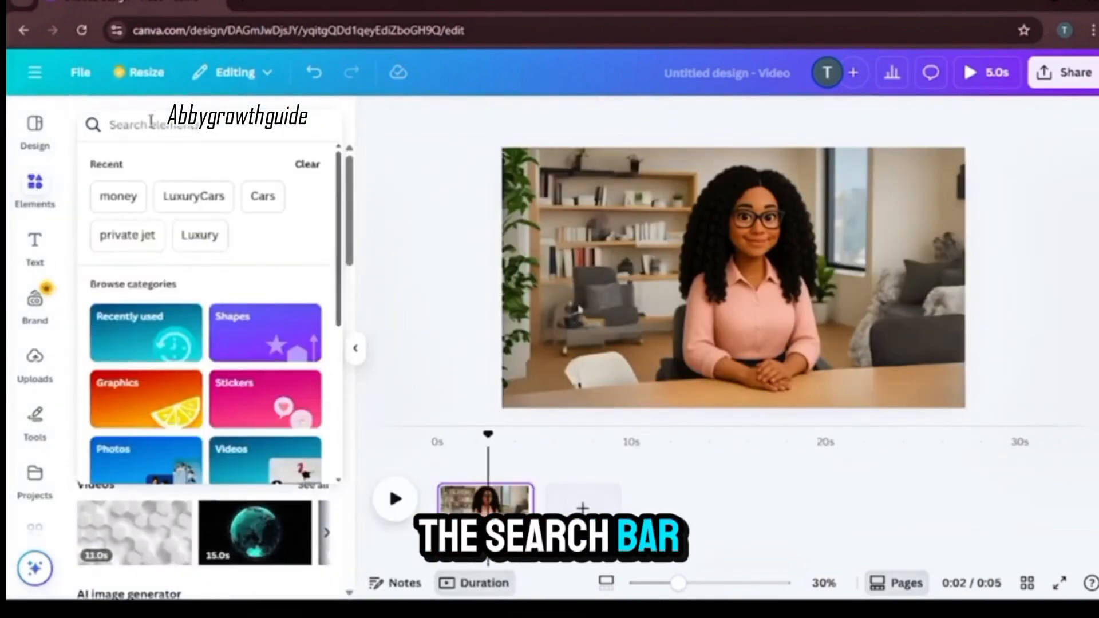
{"action": "type", "text": "plants"}
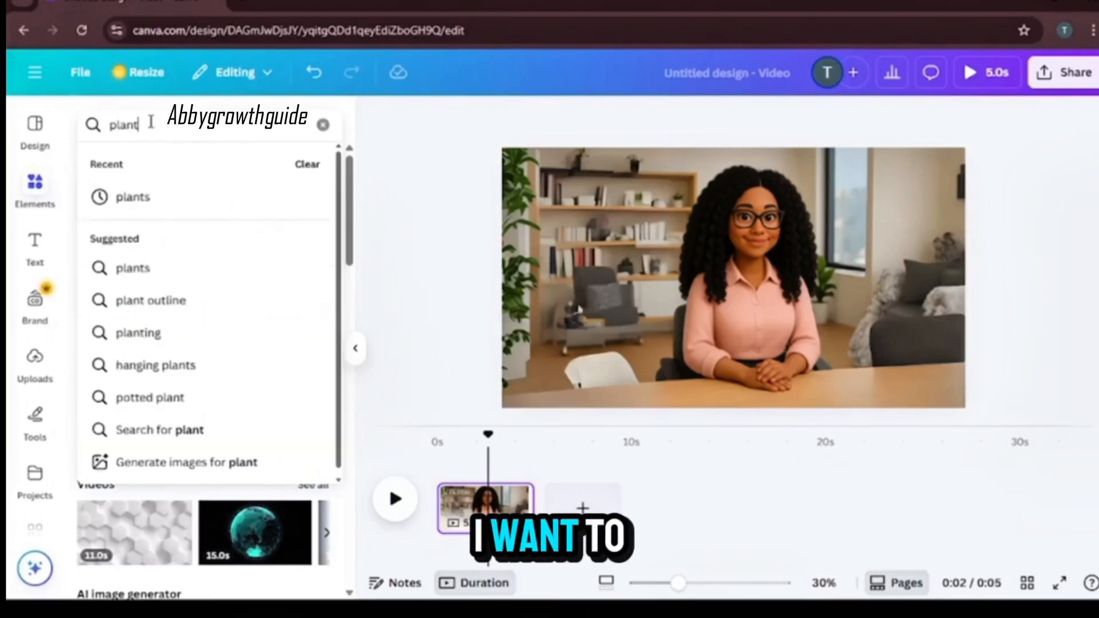
{"action": "key", "text": "Return"}
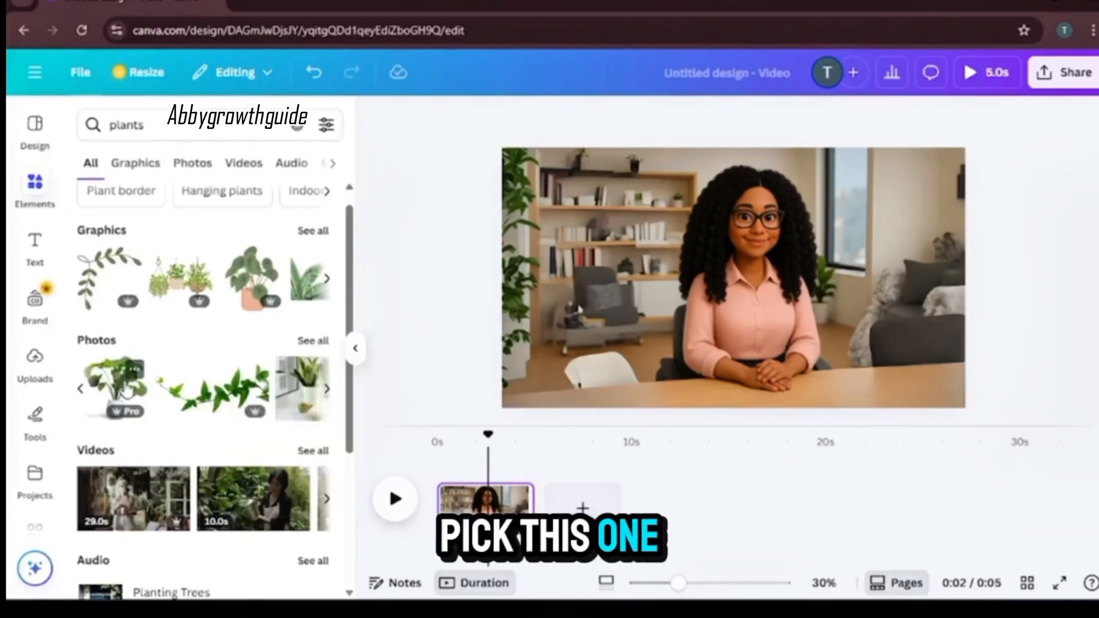
{"action": "left_click", "coordinate": [132, 392]}
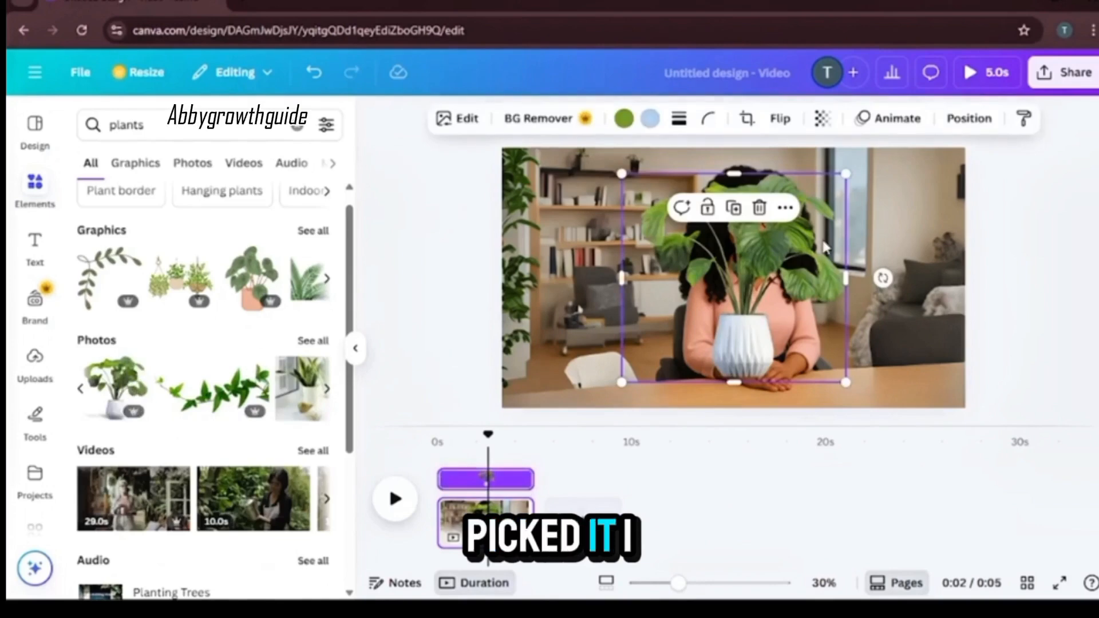
{"action": "left_click_drag", "start_coordinate": [846, 174], "coordinate": [970, 334]}
{"action": "left_click_drag", "start_coordinate": [946, 376], "coordinate": [934, 357]}
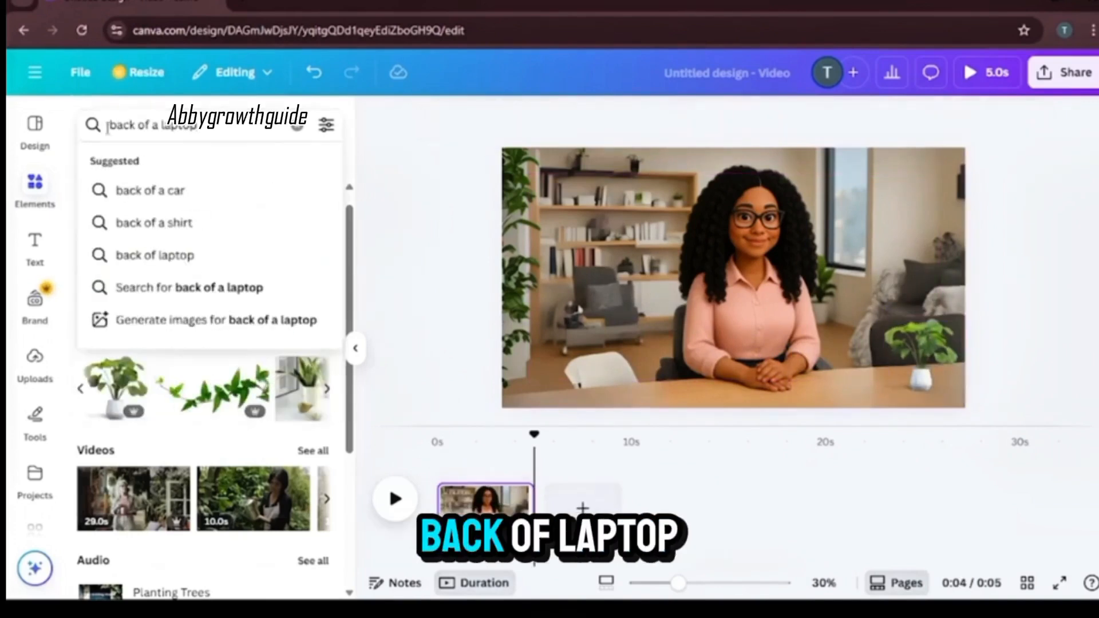
Search elements for "back of laptop", add the silver laptop photo, shrink it and place it on the desk beside the character.
{"action": "left_click", "coordinate": [166, 254]}
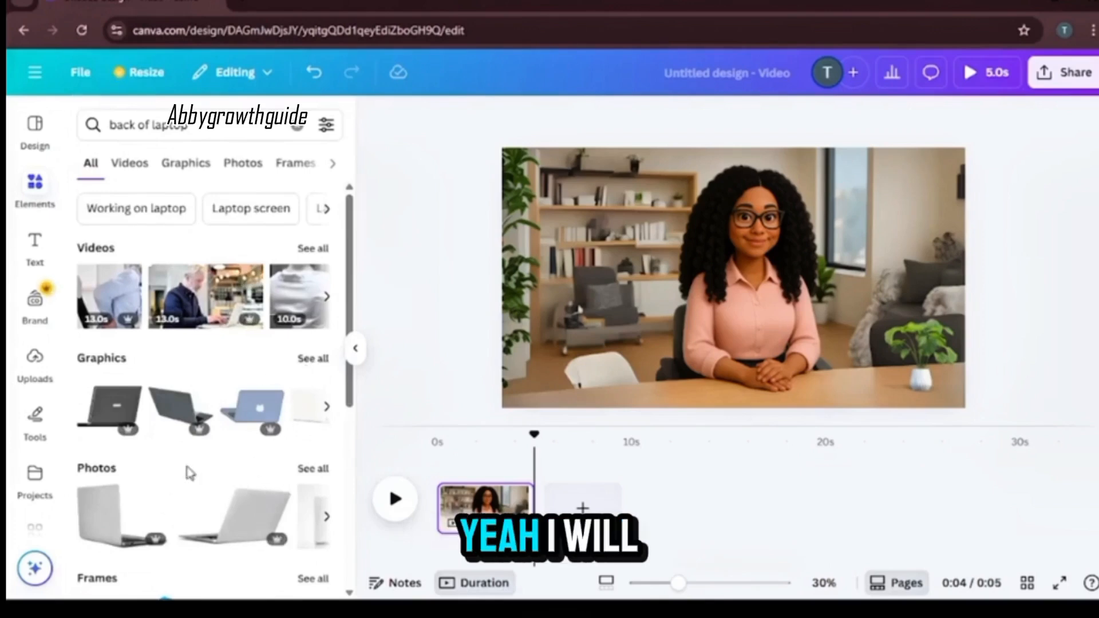
{"action": "left_click", "coordinate": [111, 514]}
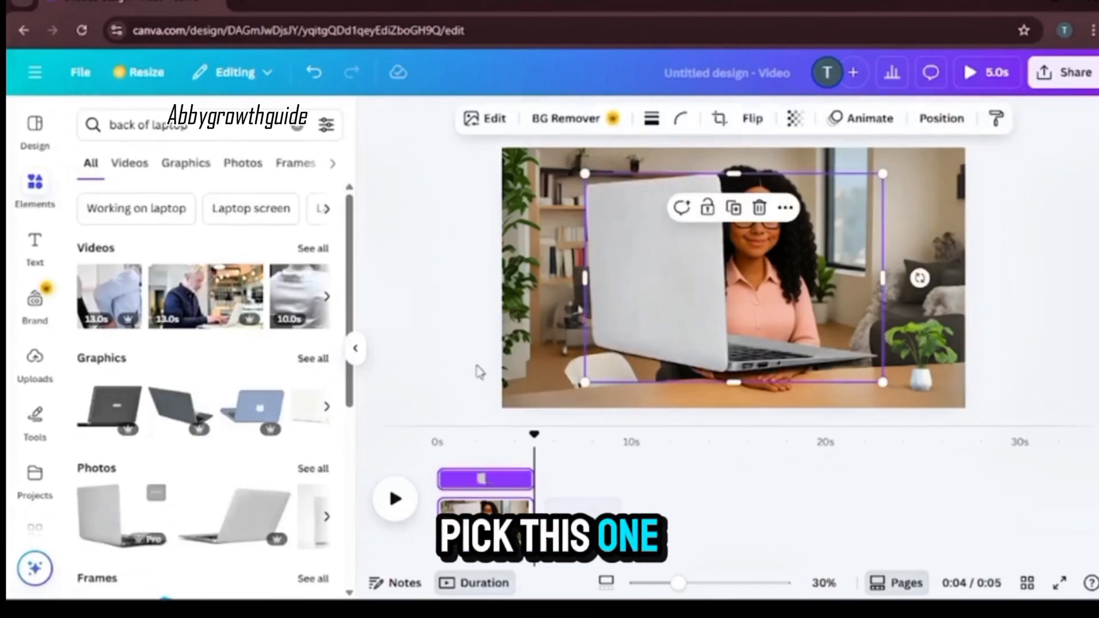
{"action": "left_click_drag", "start_coordinate": [588, 179], "coordinate": [731, 264]}
{"action": "left_click_drag", "start_coordinate": [779, 325], "coordinate": [596, 348]}
{"action": "left_click_drag", "start_coordinate": [726, 417], "coordinate": [682, 387]}
{"action": "left_click_drag", "start_coordinate": [645, 354], "coordinate": [646, 380]}
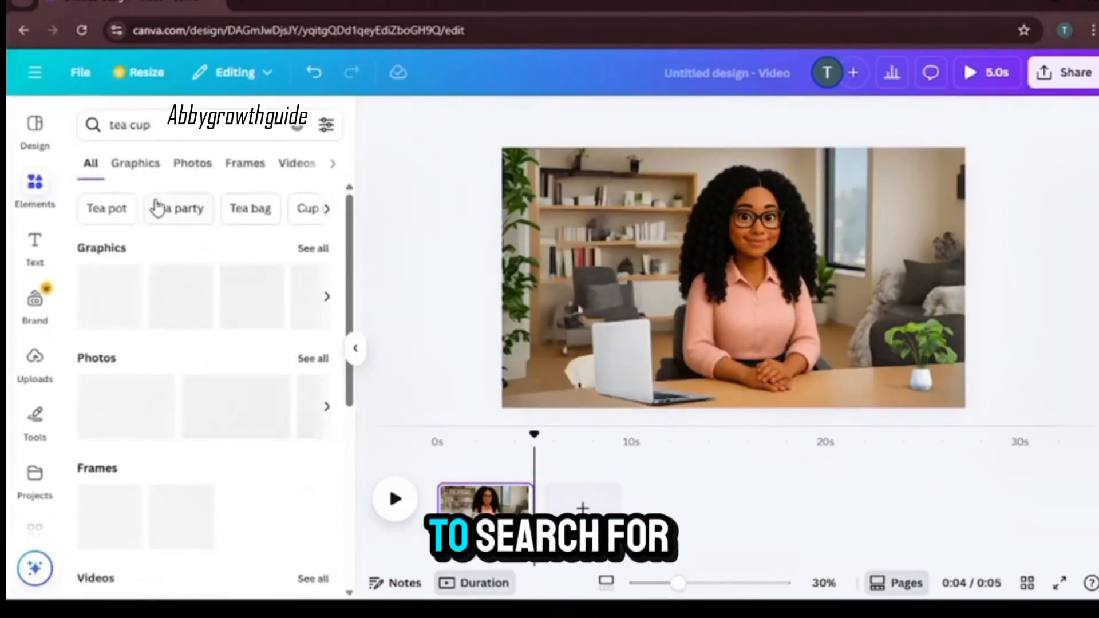
Add the white tea cup and saucer photo from the "tea cup" search, shrink it and move it over the desk.
{"action": "left_click", "coordinate": [327, 407]}
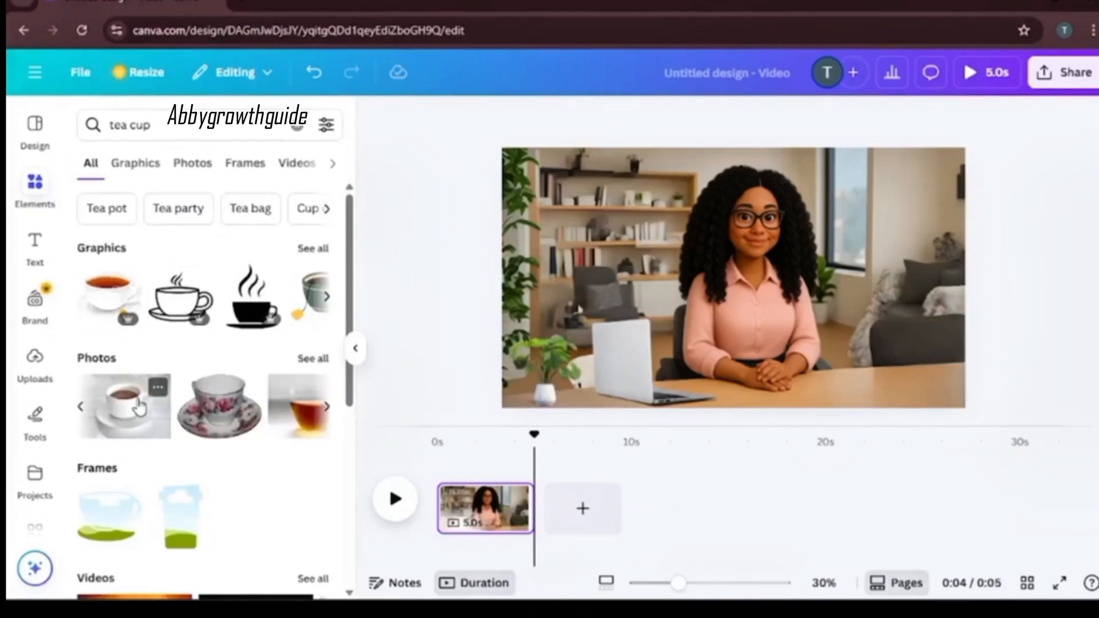
{"action": "left_click", "coordinate": [124, 407]}
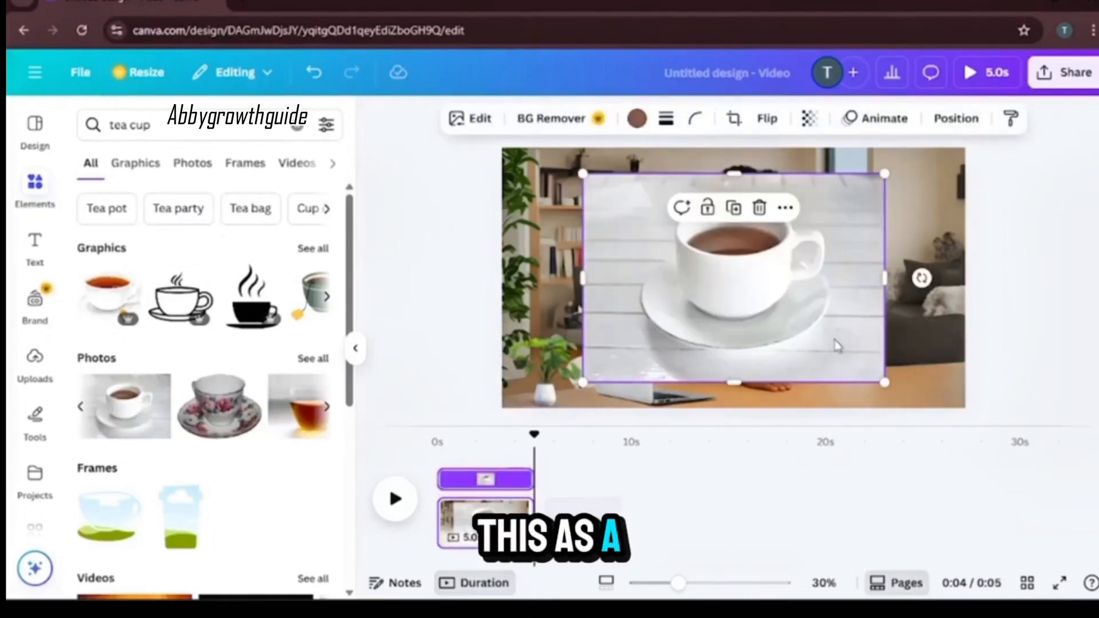
{"action": "left_click_drag", "start_coordinate": [870, 378], "coordinate": [829, 343]}
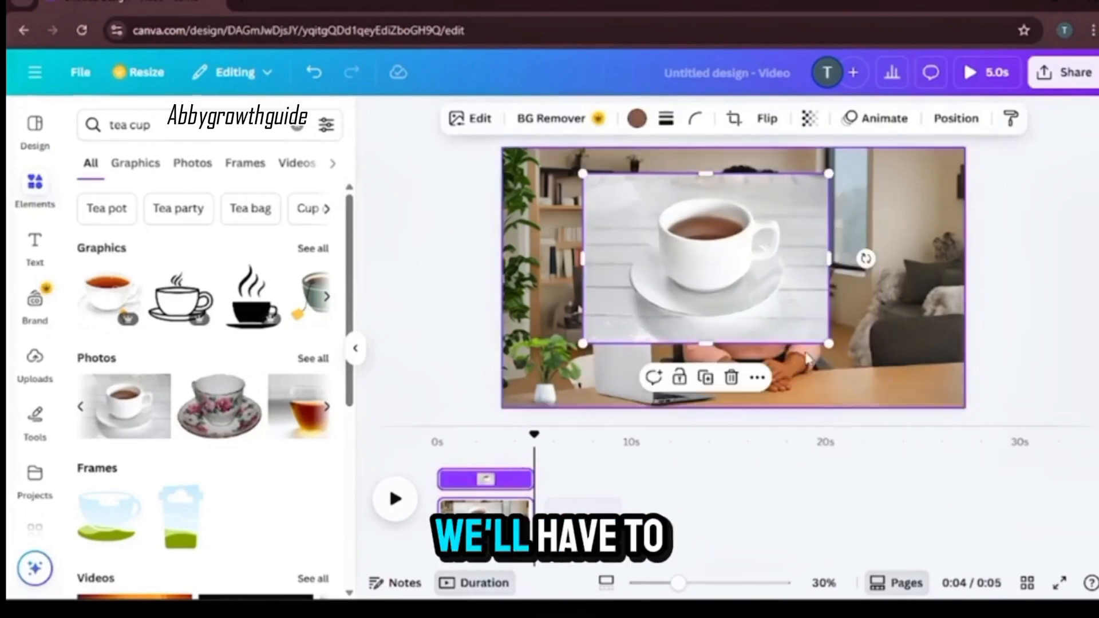
{"action": "left_click_drag", "start_coordinate": [711, 290], "coordinate": [857, 363]}
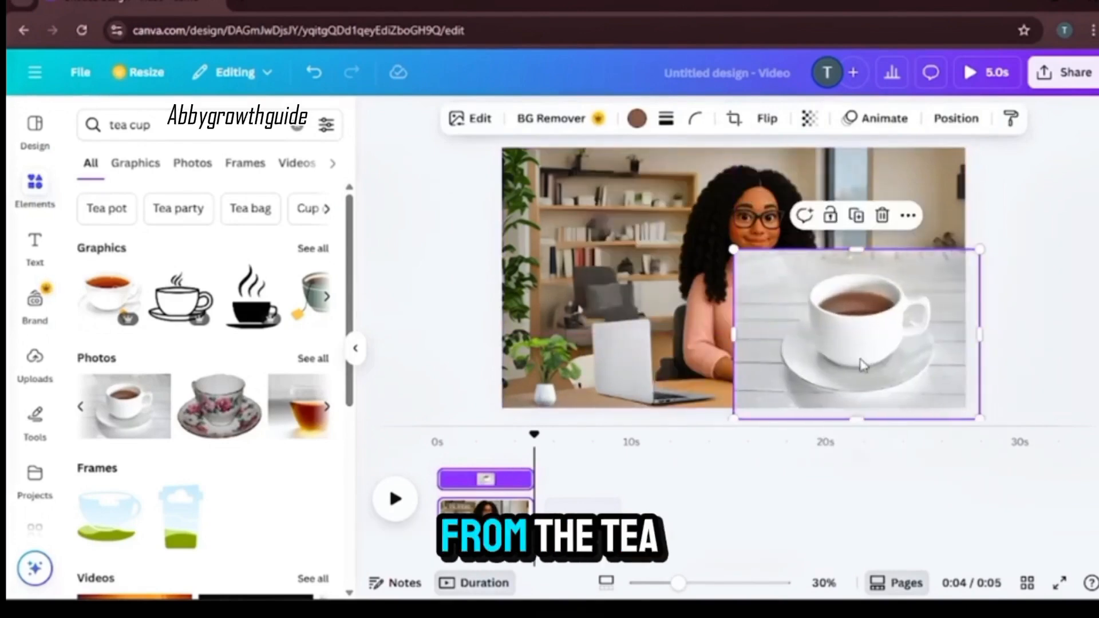
{"action": "left_click_drag", "start_coordinate": [979, 248], "coordinate": [867, 326]}
{"action": "left_click_drag", "start_coordinate": [800, 368], "coordinate": [853, 367]}
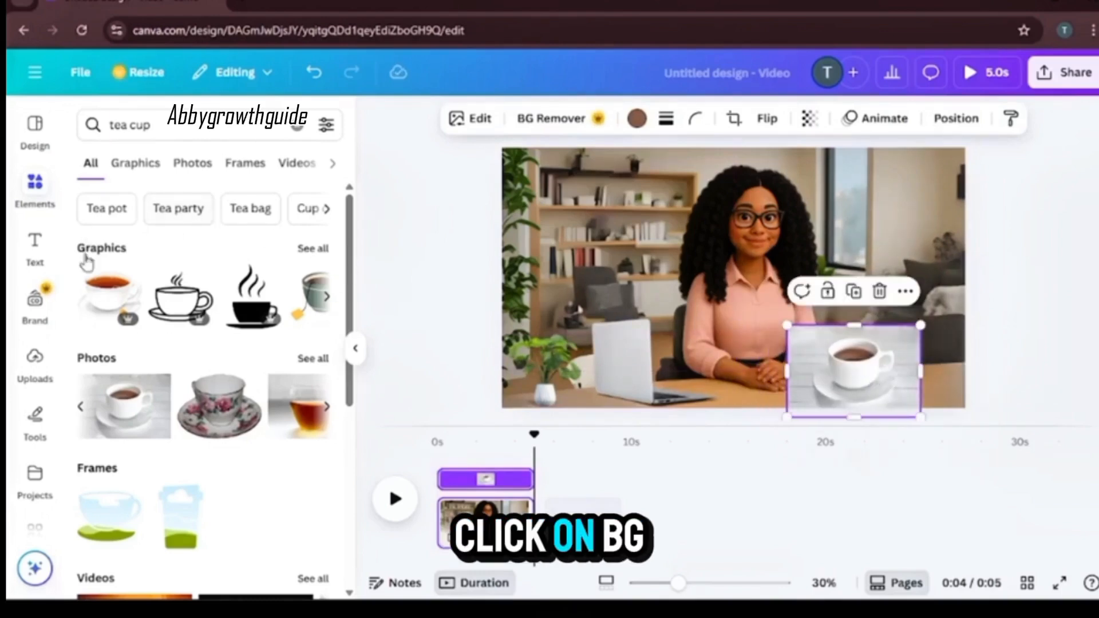
Remove the tea cup photo's background, shrink the cup further and reposition it on the desk.
{"action": "left_click", "coordinate": [544, 119]}
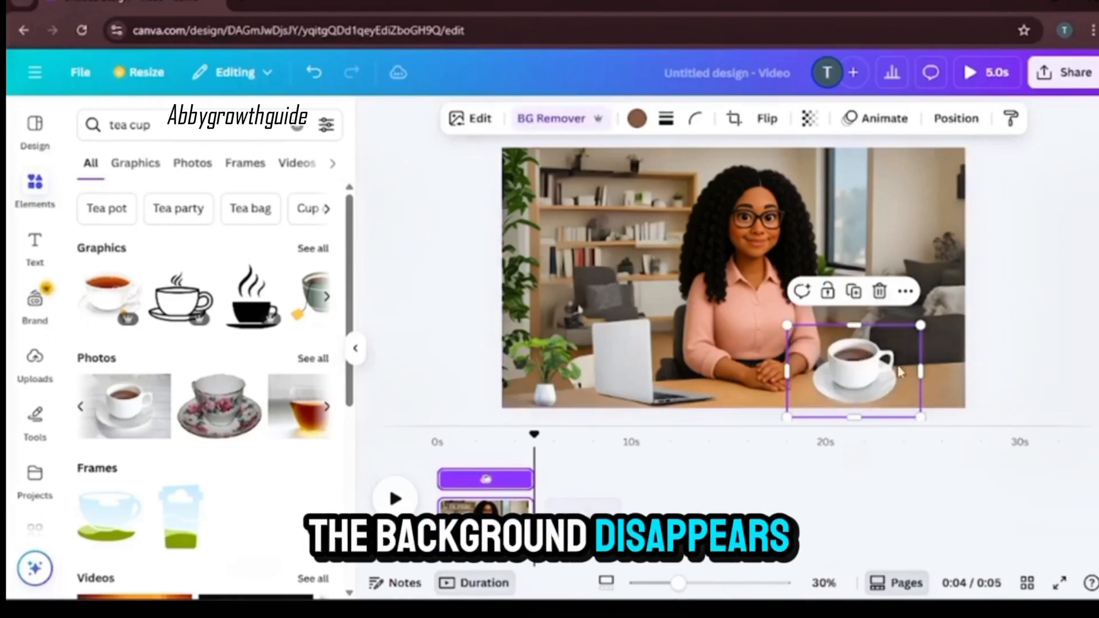
{"action": "left_click_drag", "start_coordinate": [921, 417], "coordinate": [892, 399]}
{"action": "left_click_drag", "start_coordinate": [848, 368], "coordinate": [874, 392]}
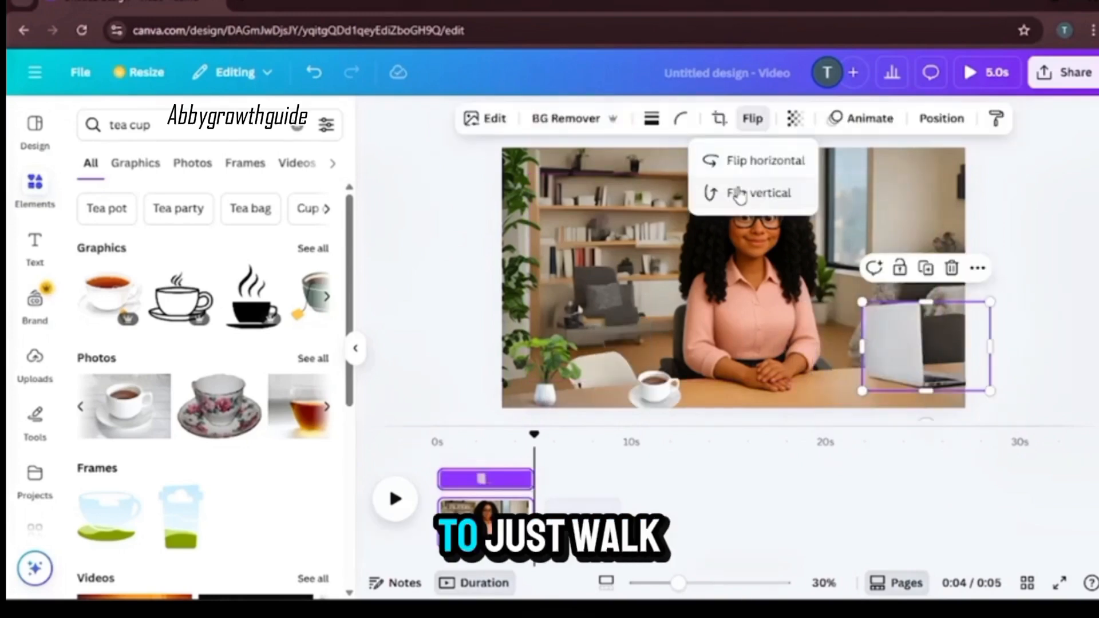
Flip the laptop horizontally and move it into the lower right corner of the scene on the desk.
{"action": "left_click", "coordinate": [733, 166]}
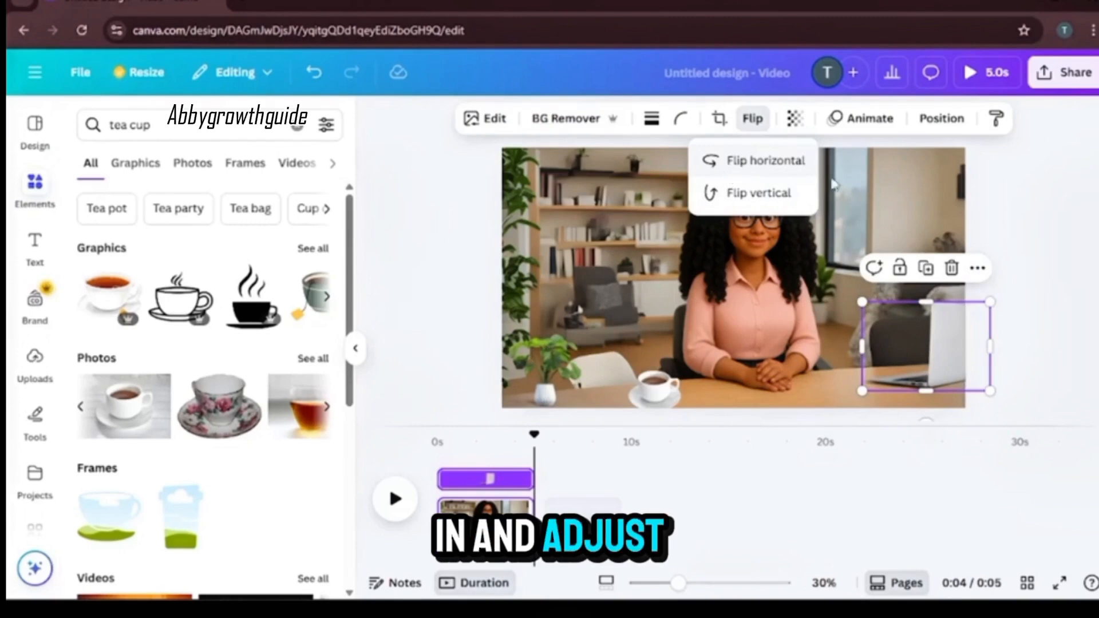
{"action": "left_click", "coordinate": [889, 505]}
{"action": "left_click_drag", "start_coordinate": [924, 380], "coordinate": [894, 388]}
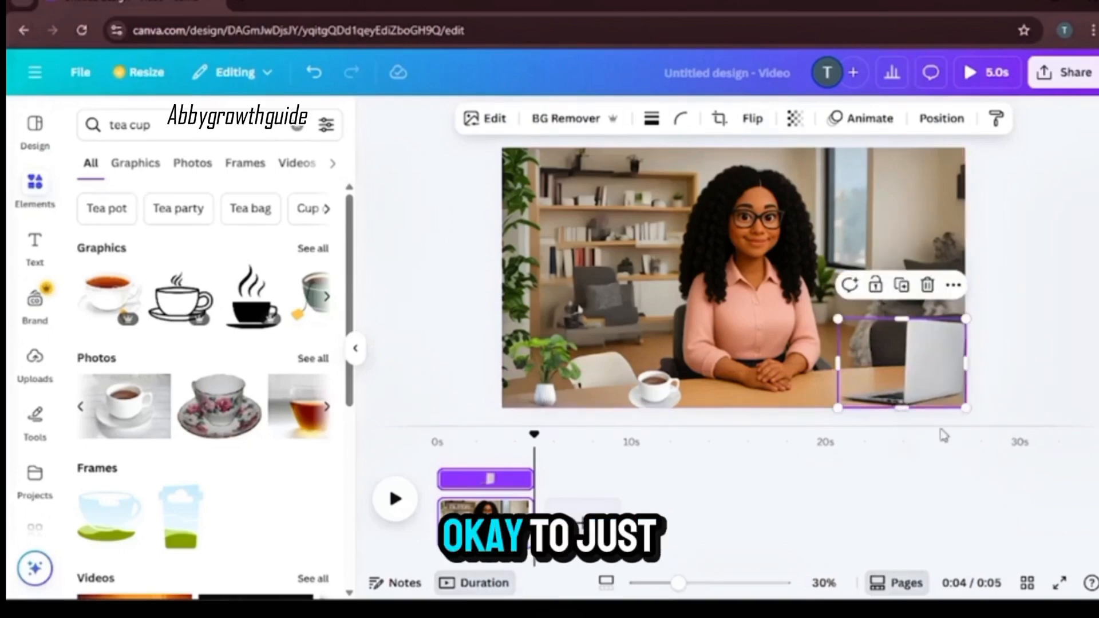
{"action": "left_click", "coordinate": [1020, 334]}
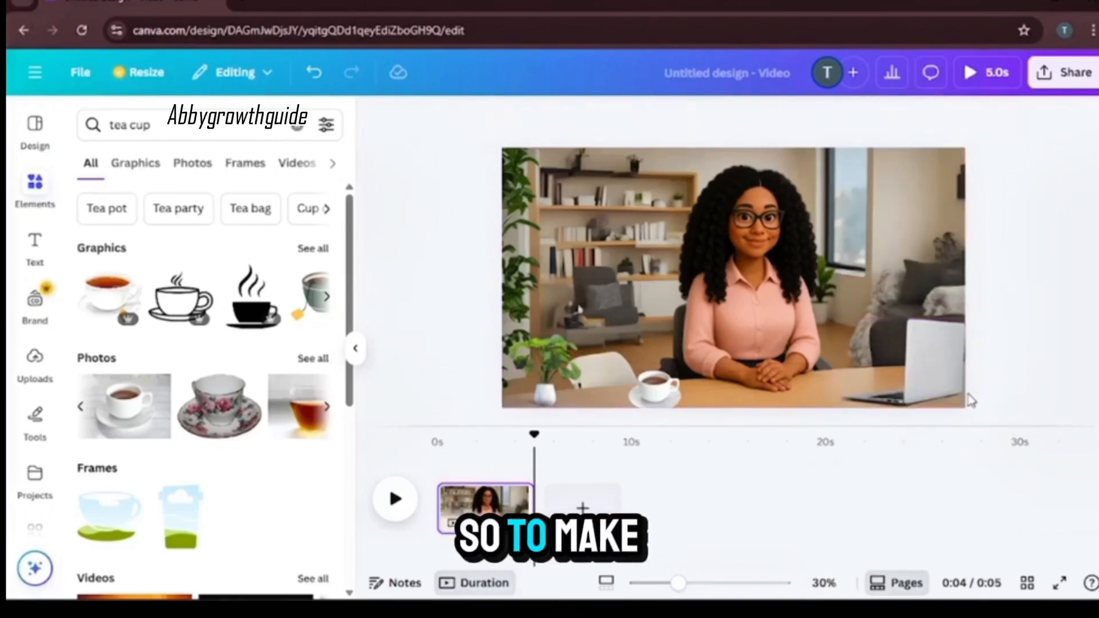
Delete the potted plant photo from the office desk scene.
{"action": "left_click", "coordinate": [541, 369]}
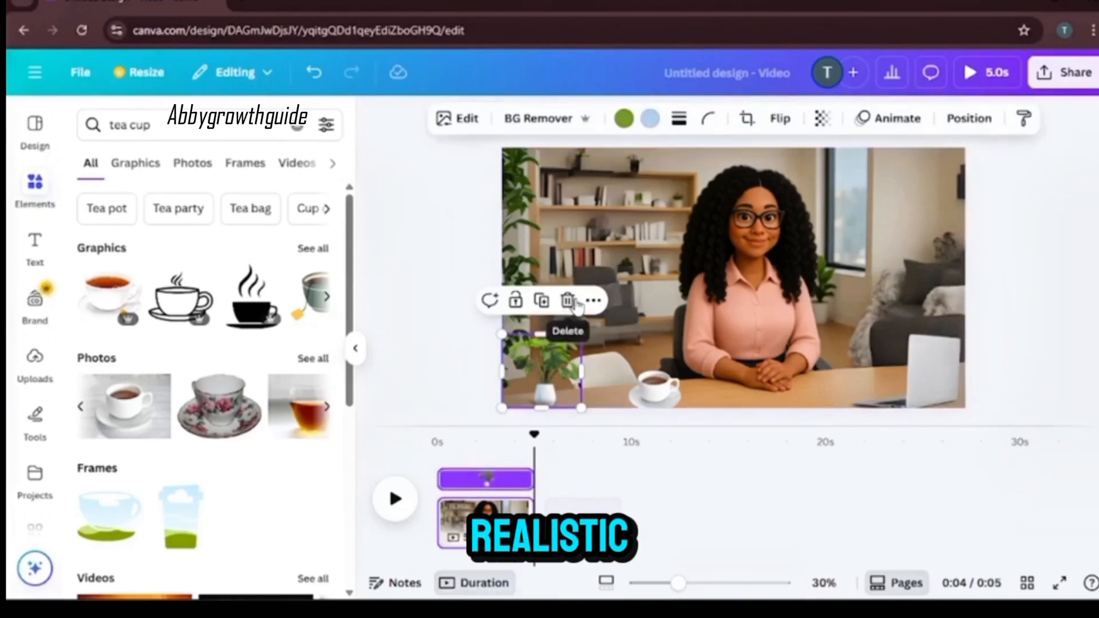
{"action": "left_click", "coordinate": [568, 301]}
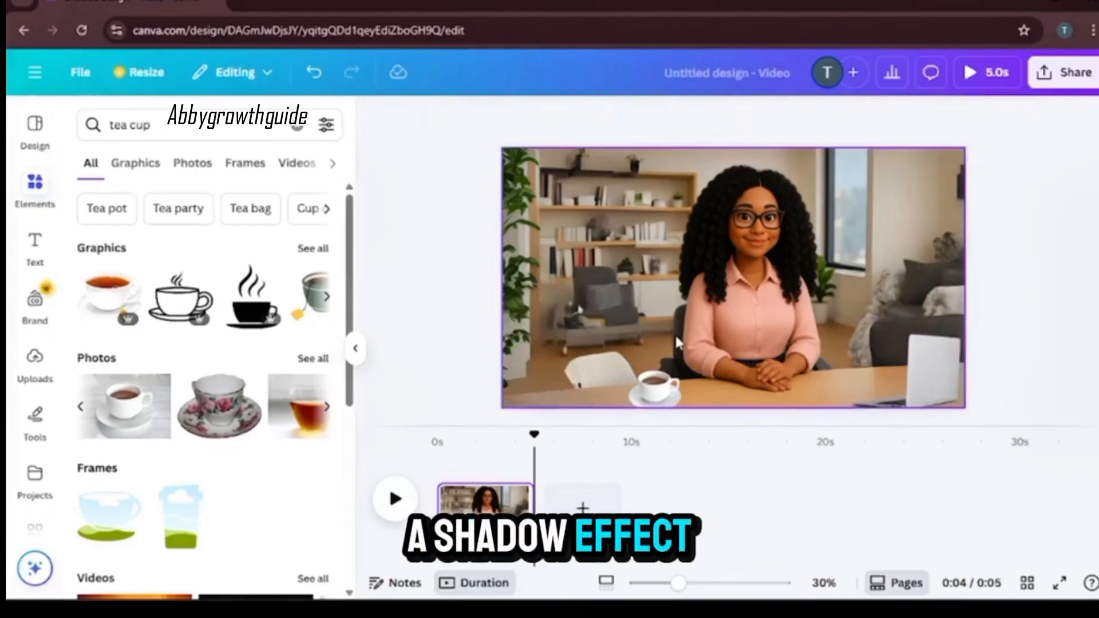
Give the tea cup photo a Backdrop shadow, increase its blur amount and reduce its direction.
{"action": "left_click", "coordinate": [896, 399]}
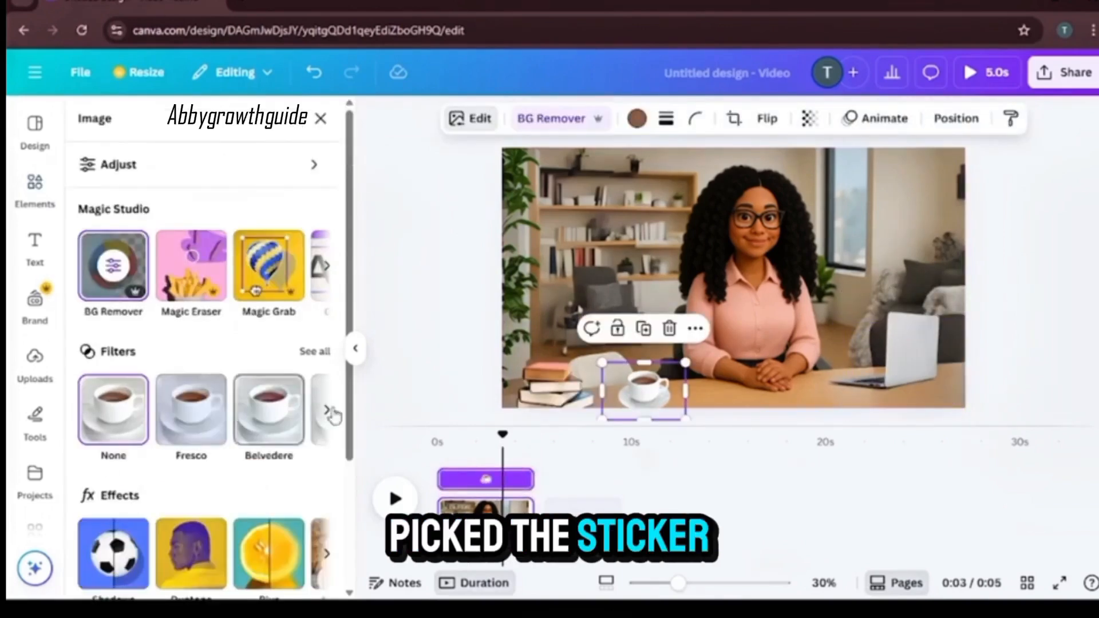
{"action": "scroll", "coordinate": [353, 413], "scroll_direction": "down", "scroll_amount": 2}
{"action": "left_click", "coordinate": [111, 460]}
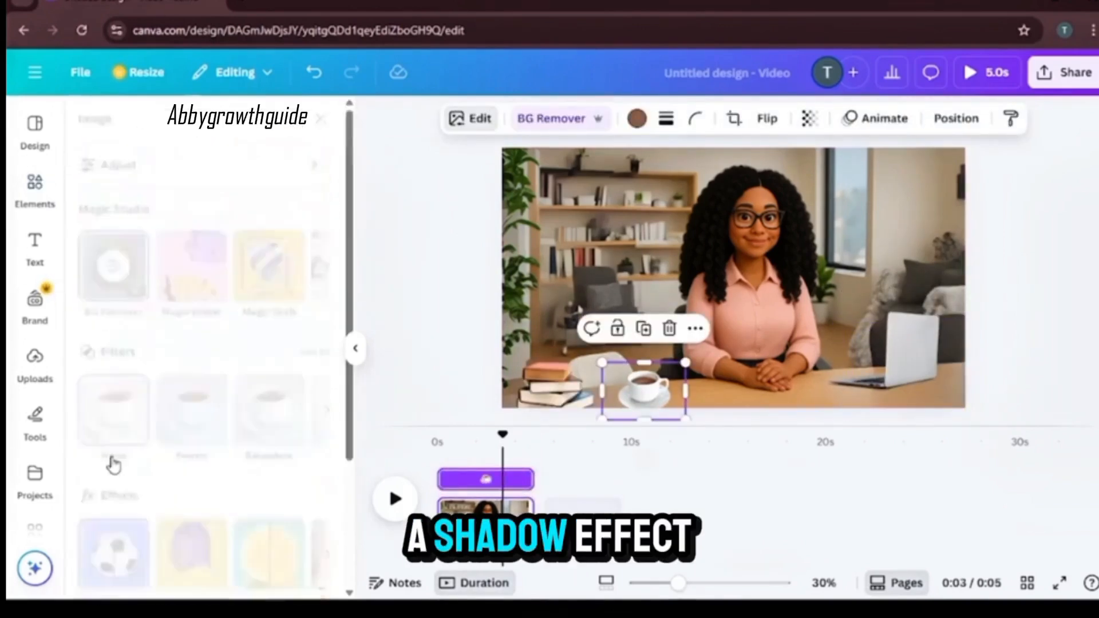
{"action": "left_click", "coordinate": [119, 518]}
{"action": "scroll", "coordinate": [104, 429], "scroll_direction": "down", "scroll_amount": 3}
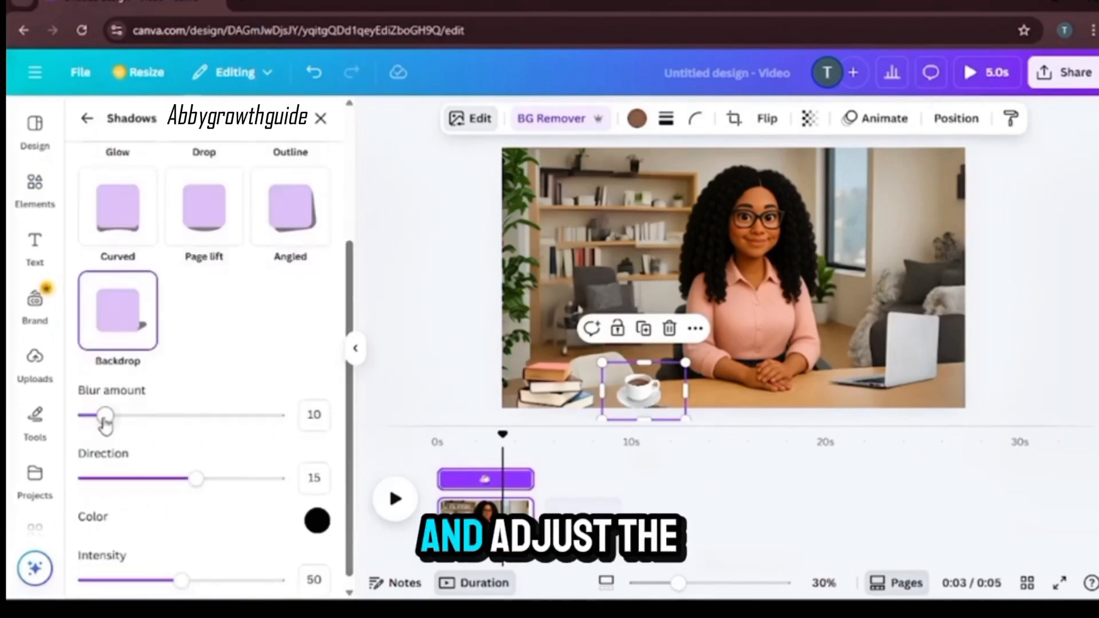
{"action": "left_click_drag", "start_coordinate": [99, 422], "coordinate": [140, 418]}
{"action": "left_click_drag", "start_coordinate": [196, 478], "coordinate": [164, 479]}
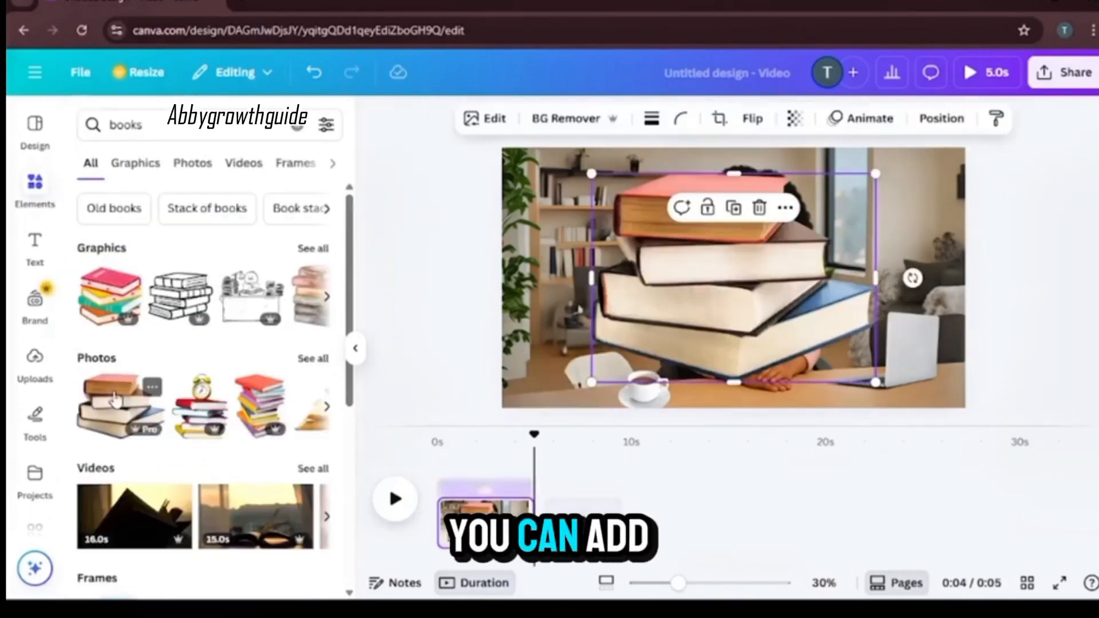
Try a smaller stack of books and a lamp as props on the desk, and remove the lamp.
{"action": "left_click_drag", "start_coordinate": [876, 173], "coordinate": [697, 305]}
{"action": "left_click_drag", "start_coordinate": [653, 339], "coordinate": [567, 370]}
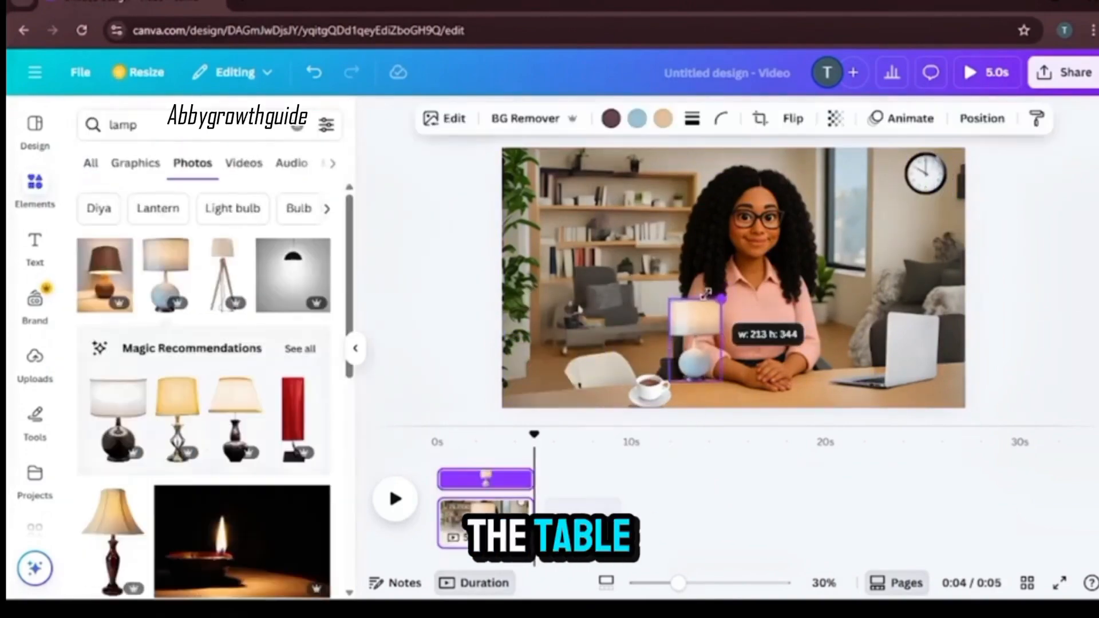
{"action": "left_click_drag", "start_coordinate": [773, 332], "coordinate": [528, 356]}
{"action": "key", "text": "Delete"}
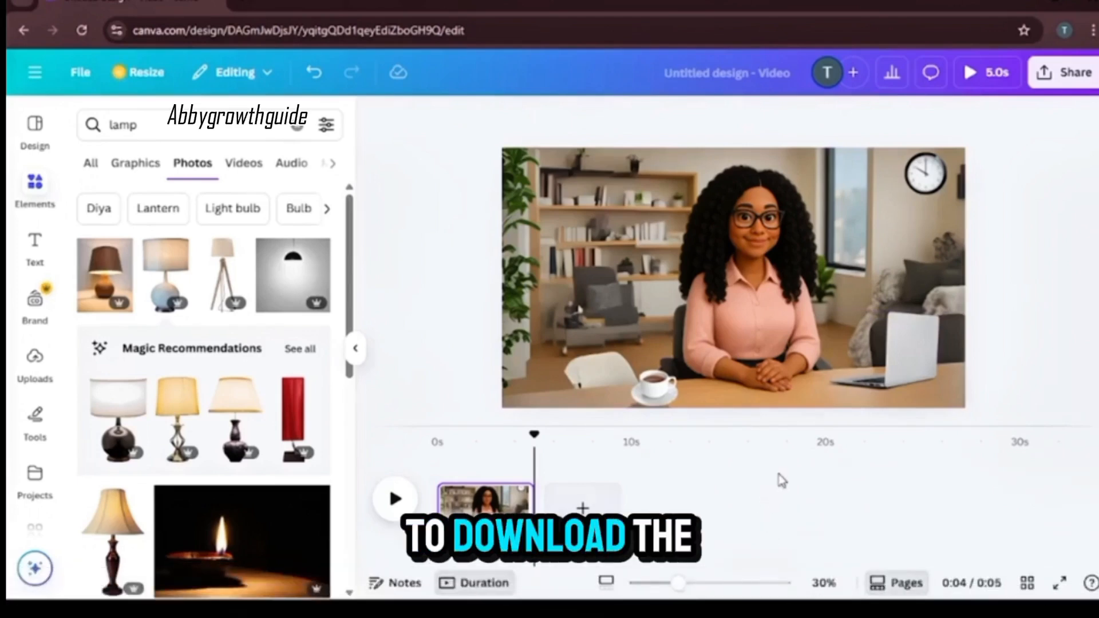
Download the finished office scene as a JPG.
{"action": "left_click", "coordinate": [1057, 83]}
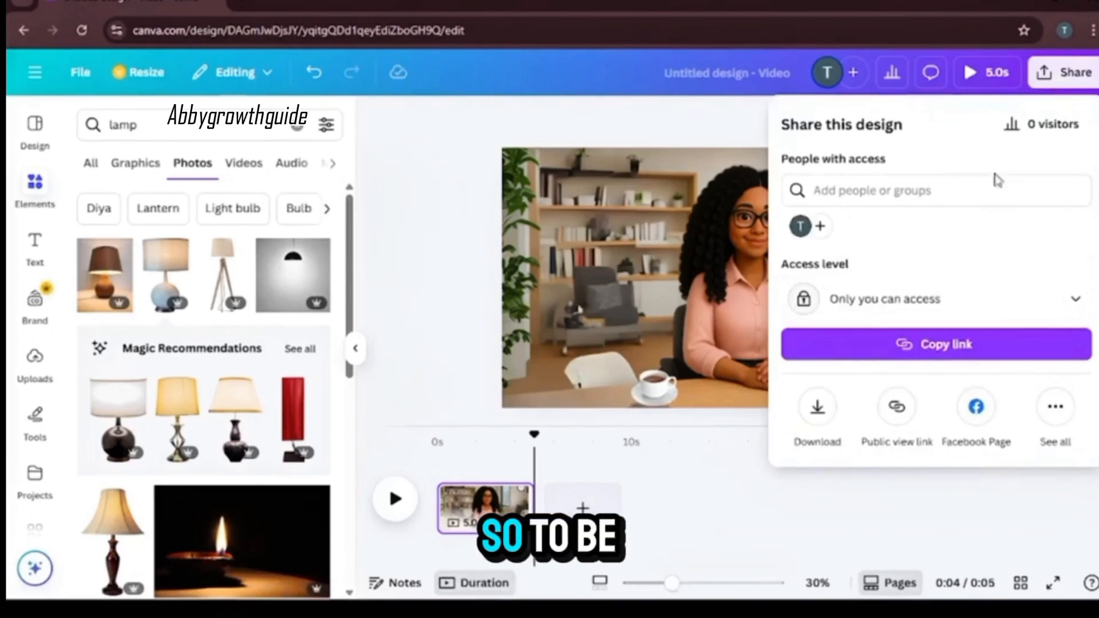
{"action": "left_click", "coordinate": [819, 412]}
{"action": "left_click", "coordinate": [1072, 189]}
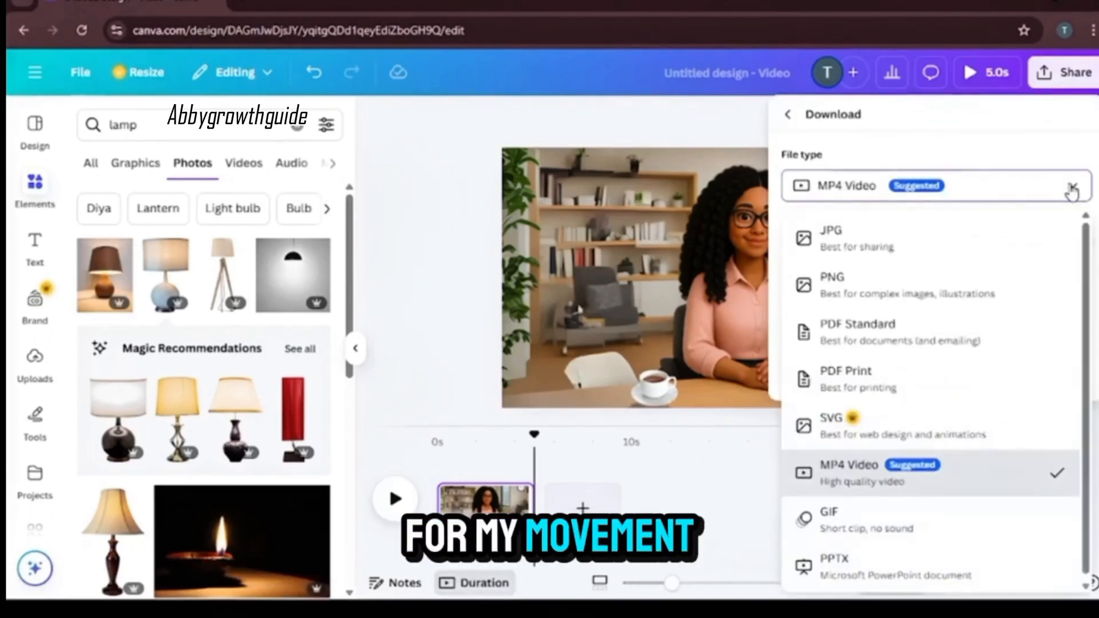
{"action": "left_click", "coordinate": [836, 244]}
{"action": "left_click", "coordinate": [927, 460]}
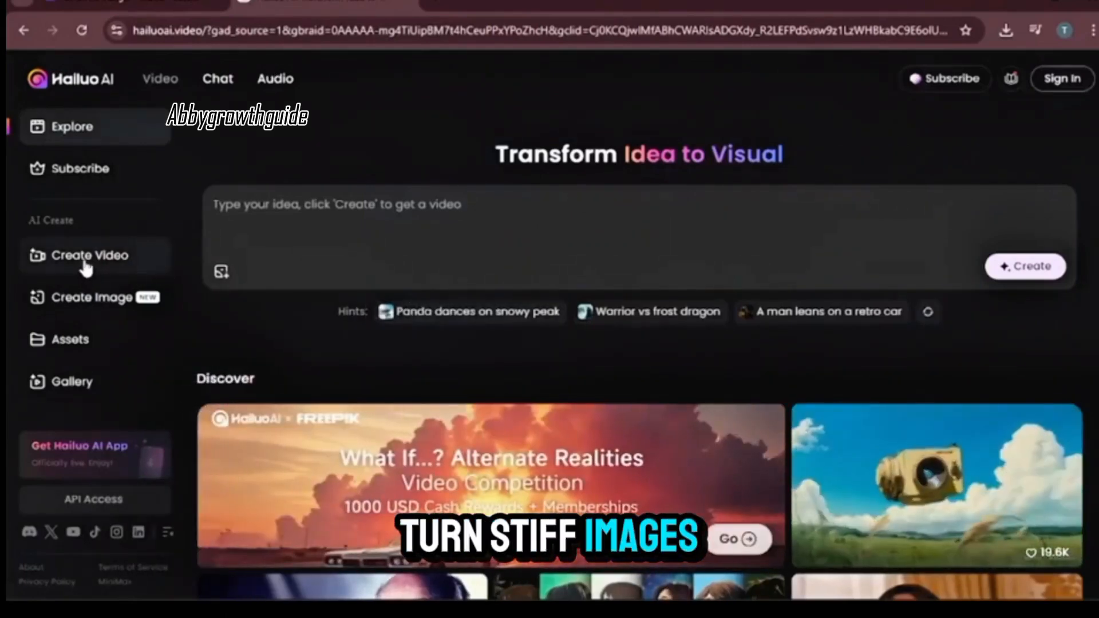
Start video creation in Hailuo AI and upload the "Untitled design" image as the image-to-video source.
{"action": "left_click", "coordinate": [85, 267]}
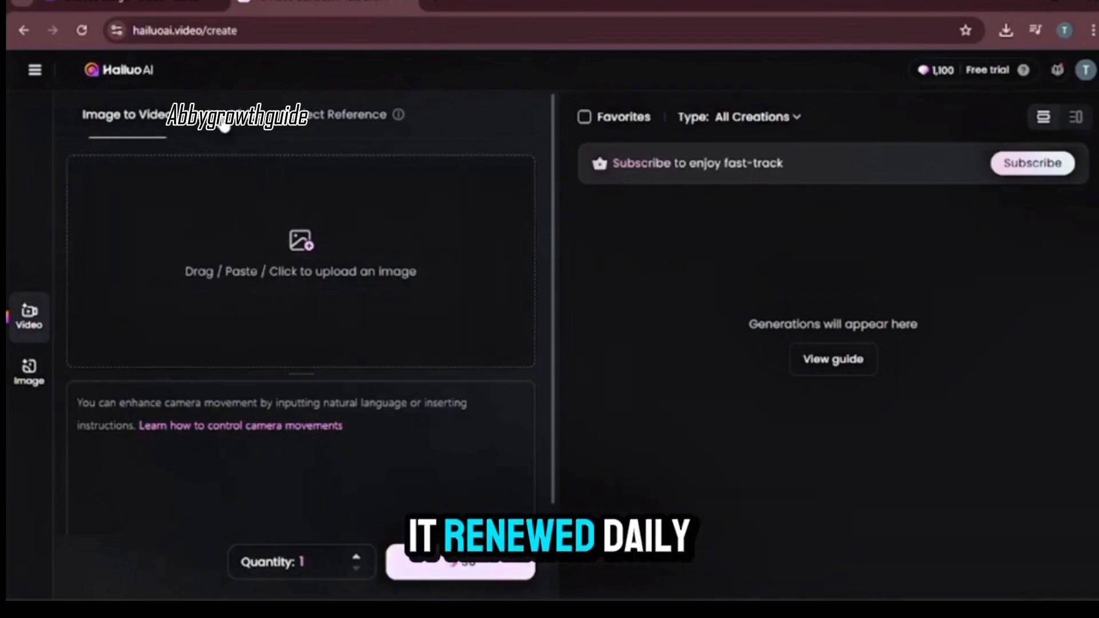
{"action": "left_click", "coordinate": [300, 245]}
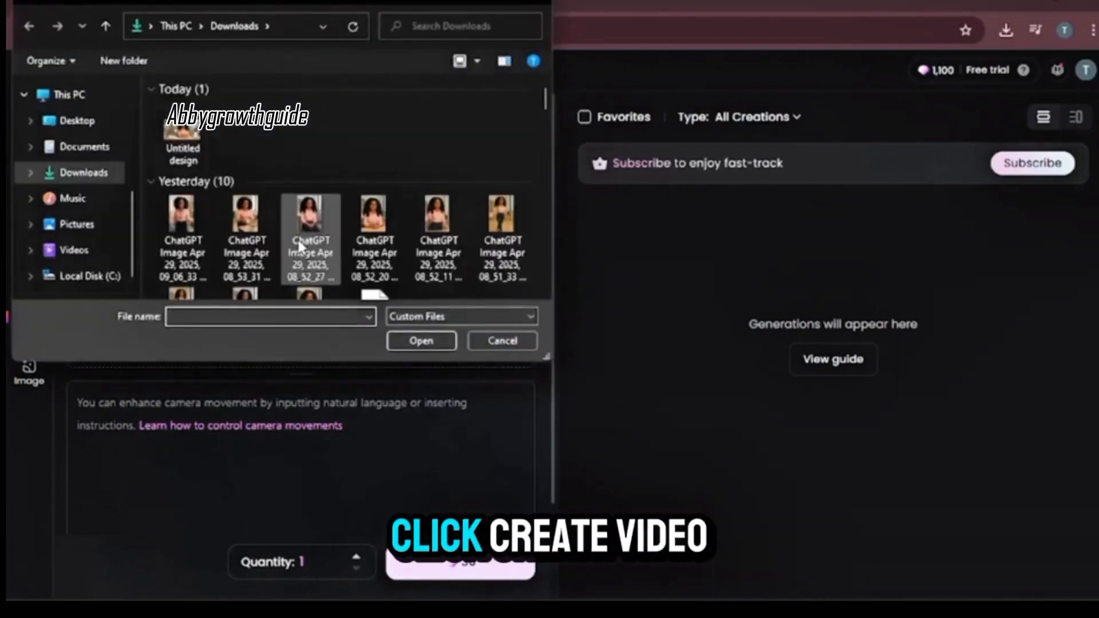
{"action": "left_click", "coordinate": [191, 134]}
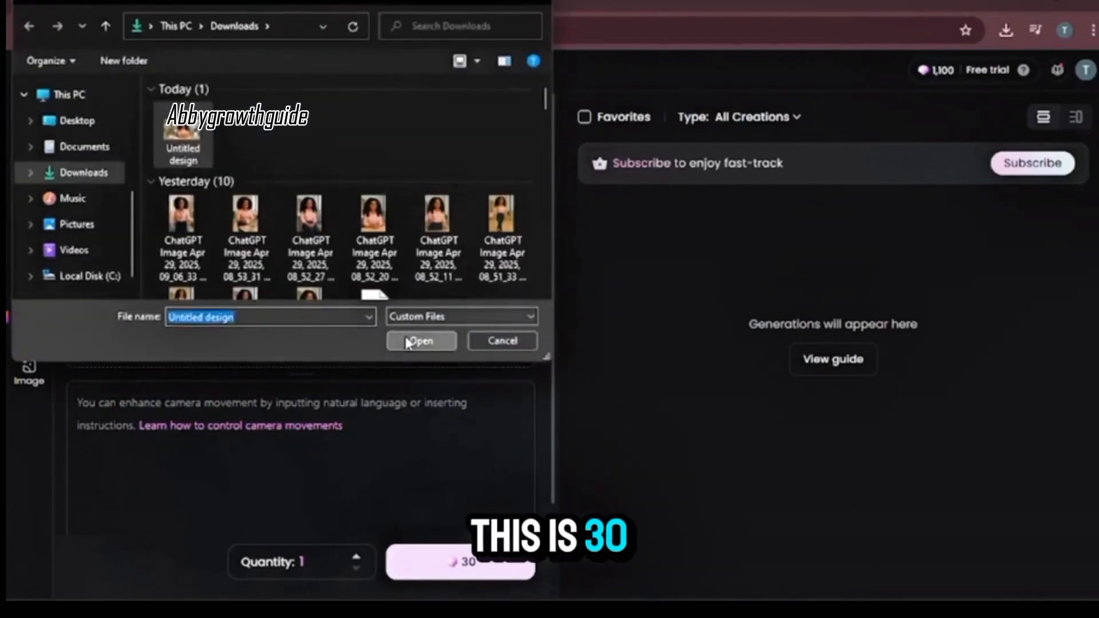
{"action": "left_click", "coordinate": [401, 341]}
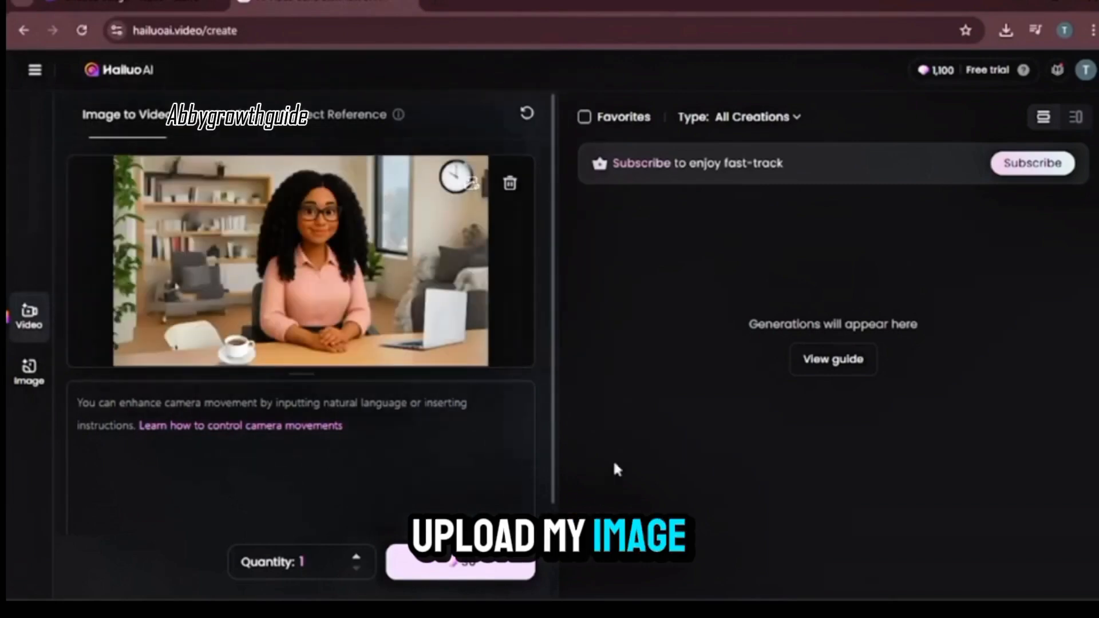
Enter the prompt "Hands slightly apart, palms facing slightly upward toward the audience while explaining a point".
{"action": "right_click", "coordinate": [155, 404]}
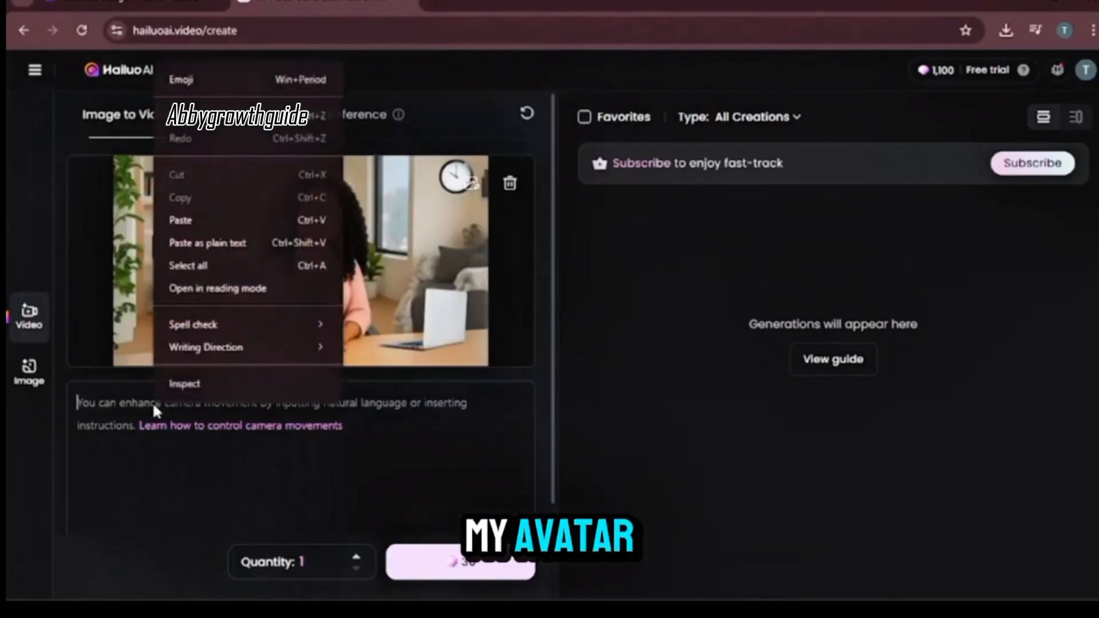
{"action": "left_click", "coordinate": [213, 215]}
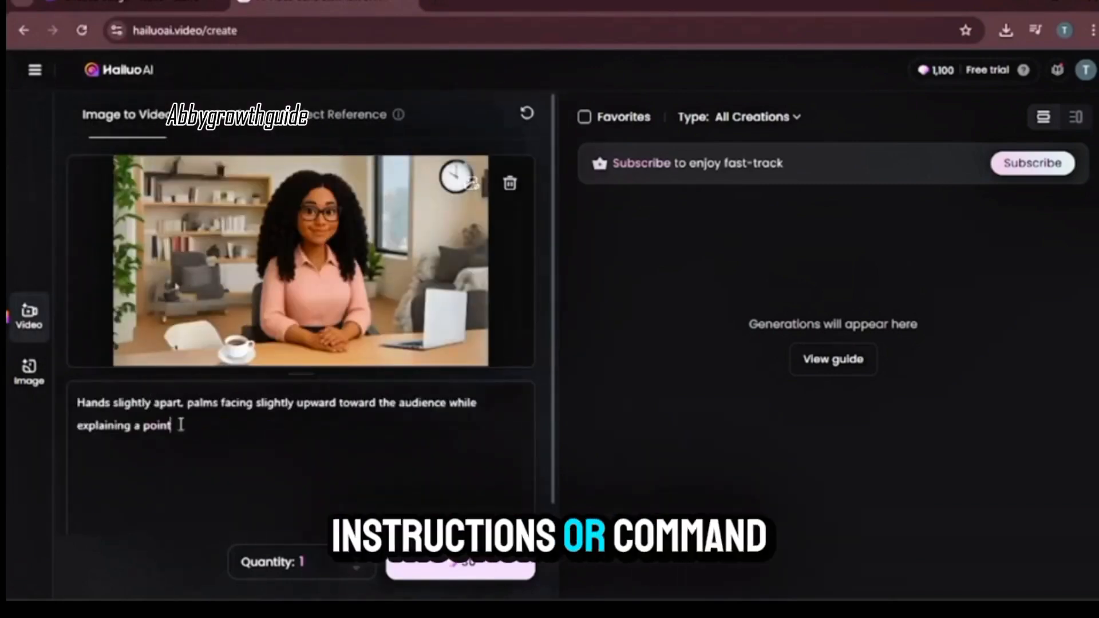
Select the I2V-01-live model and generate one video from the uploaded office scene.
{"action": "scroll", "coordinate": [540, 479], "scroll_direction": "down", "scroll_amount": 2}
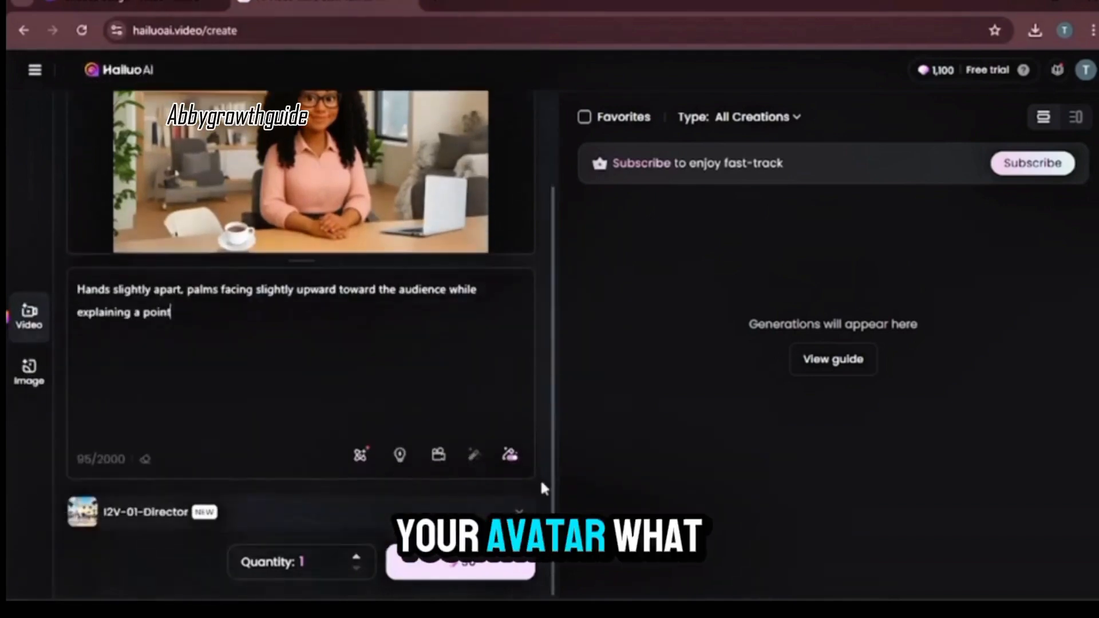
{"action": "left_click", "coordinate": [518, 512]}
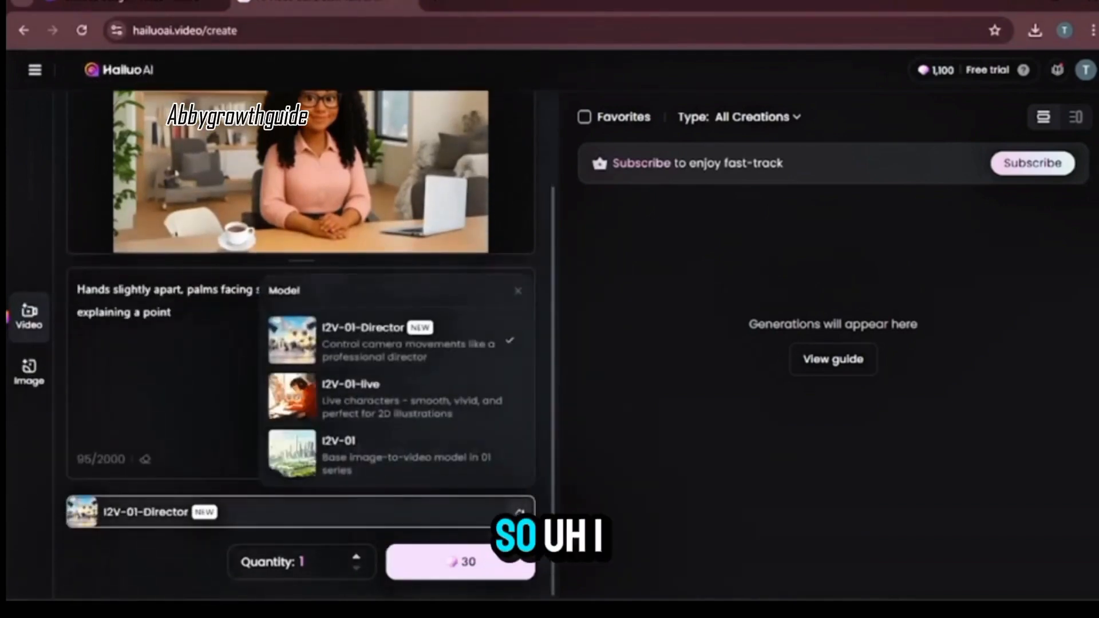
{"action": "left_click", "coordinate": [366, 410]}
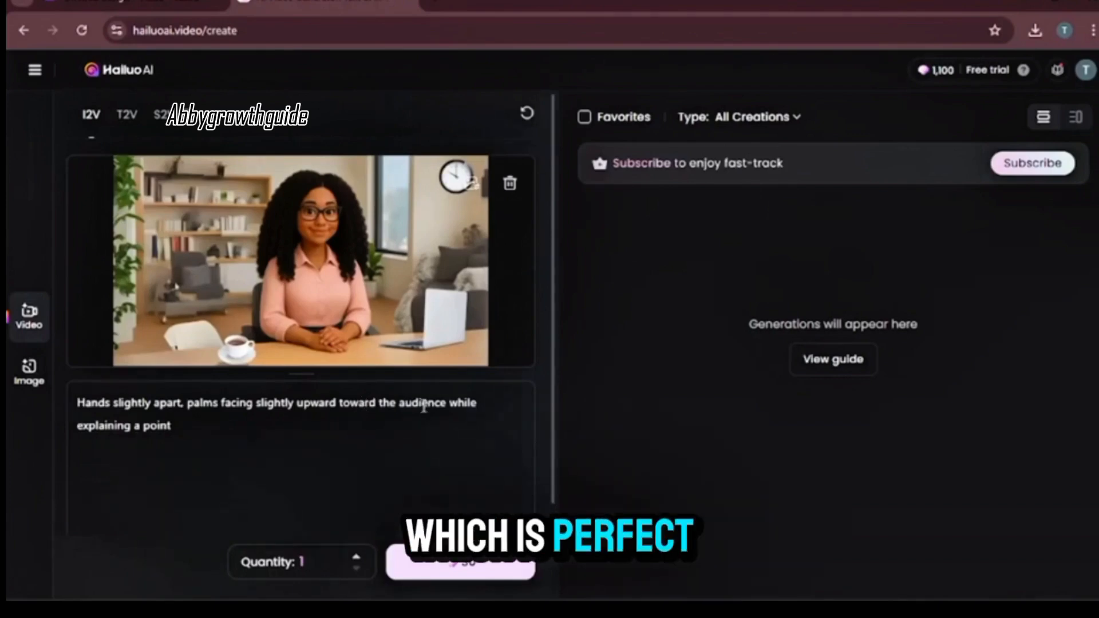
{"action": "left_click", "coordinate": [461, 566]}
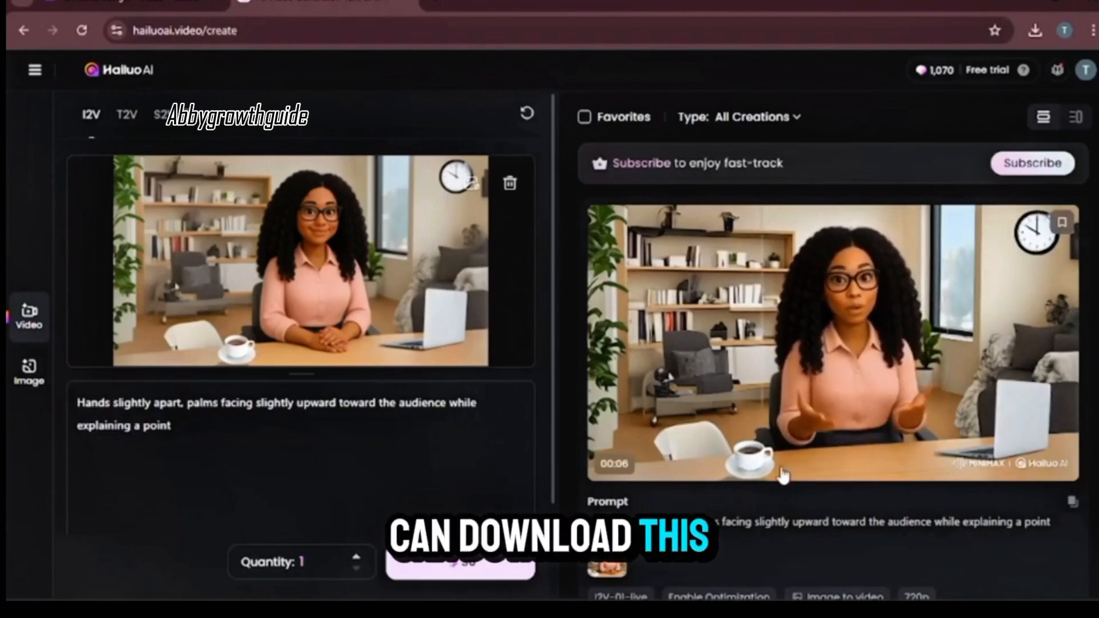
Download the generated clip of the character explaining with open hands.
{"action": "scroll", "coordinate": [1076, 418], "scroll_direction": "down", "scroll_amount": 2}
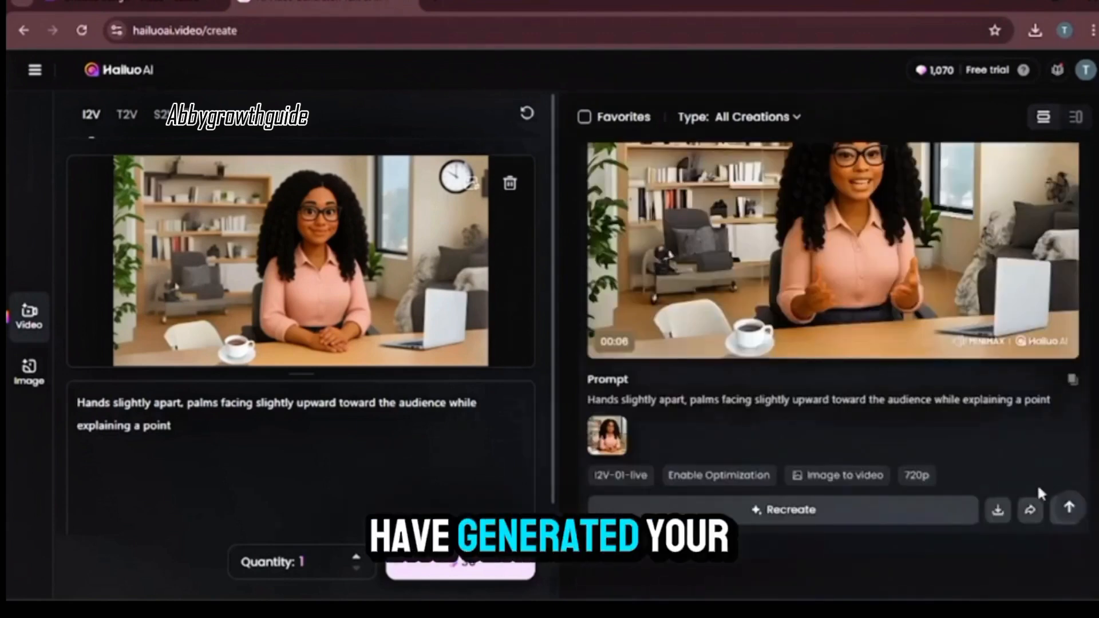
{"action": "left_click", "coordinate": [997, 511]}
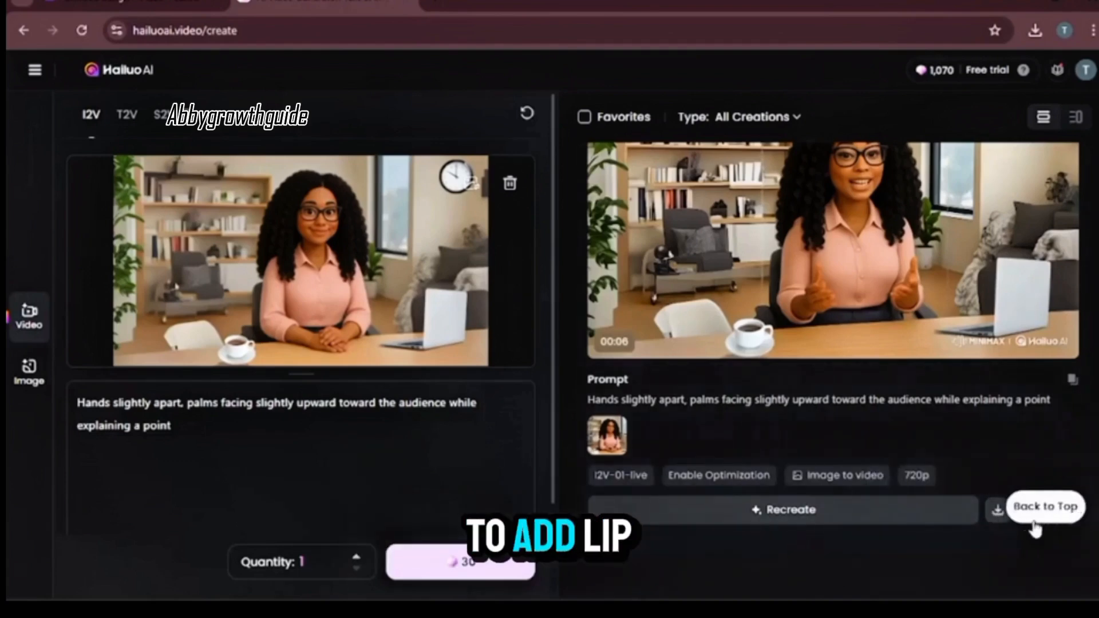
{"action": "mouse_move", "coordinate": [996, 516]}
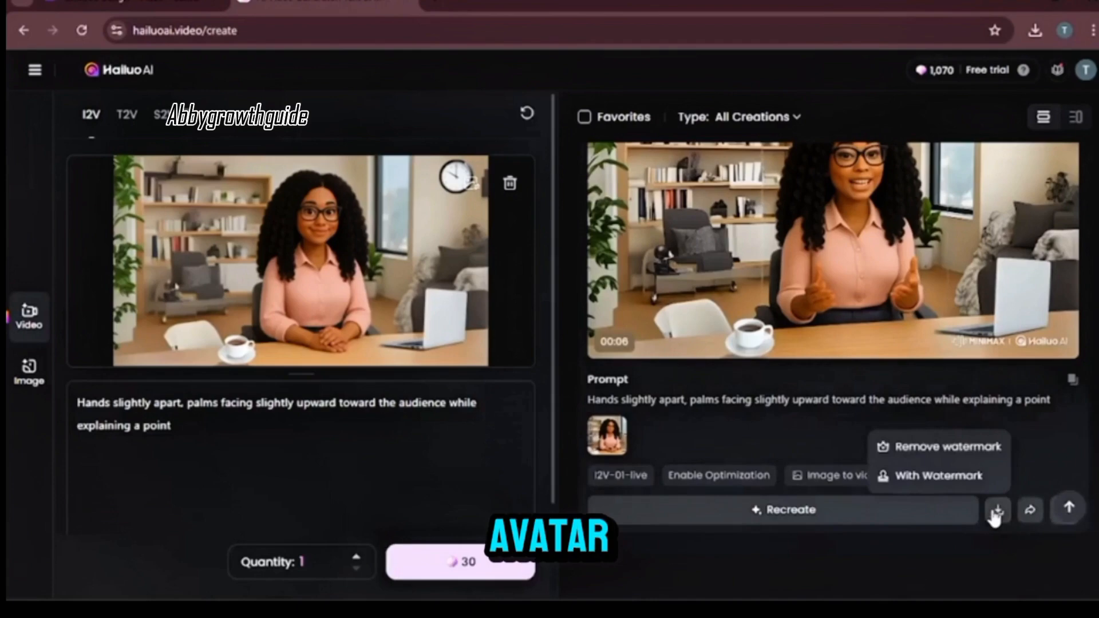
{"action": "left_click", "coordinate": [994, 515]}
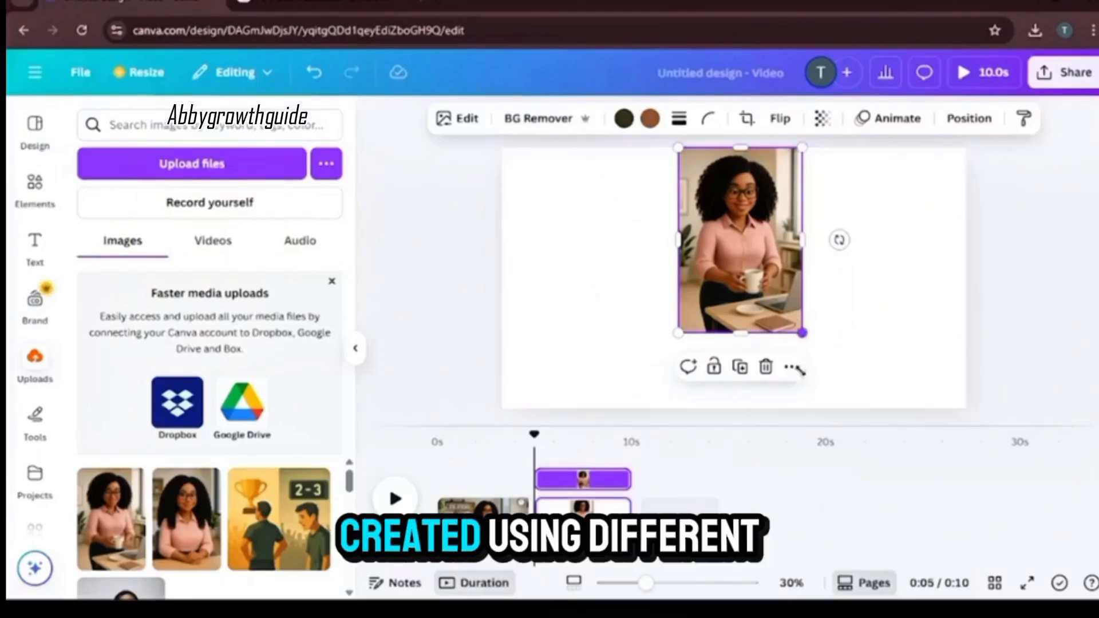
Switch to Canva and enlarge the image of the character standing with a cup on the second page.
{"action": "left_click_drag", "start_coordinate": [800, 371], "coordinate": [805, 444]}
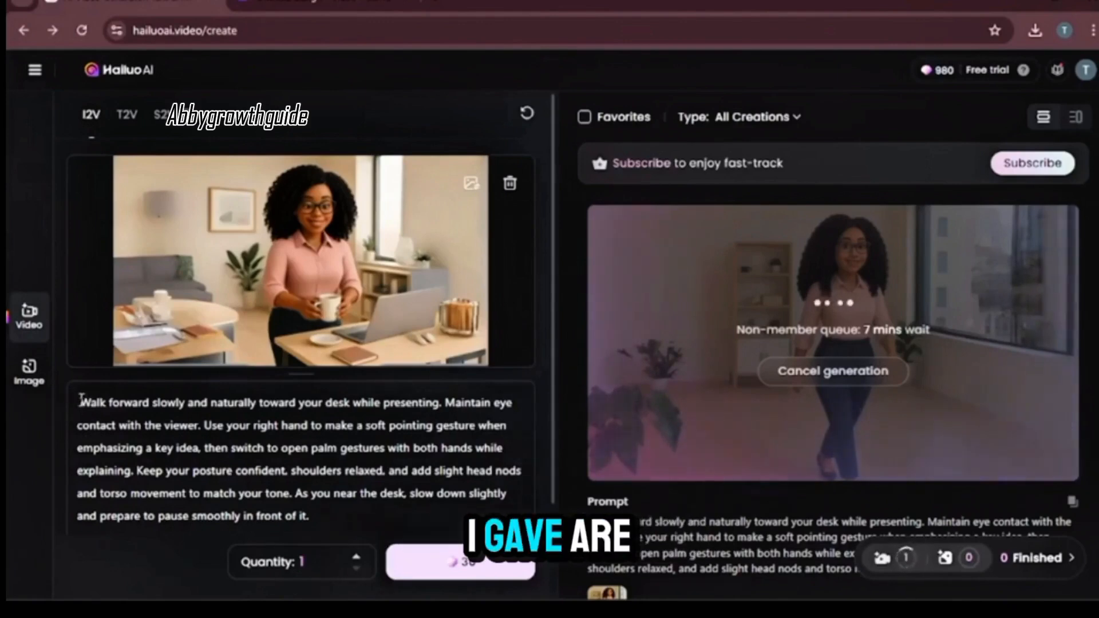
Back in Hailuo AI, replace the walking prompt with instructions to raise the tea cup, sip and place it on the saucer.
{"action": "left_click_drag", "start_coordinate": [81, 401], "coordinate": [375, 511]}
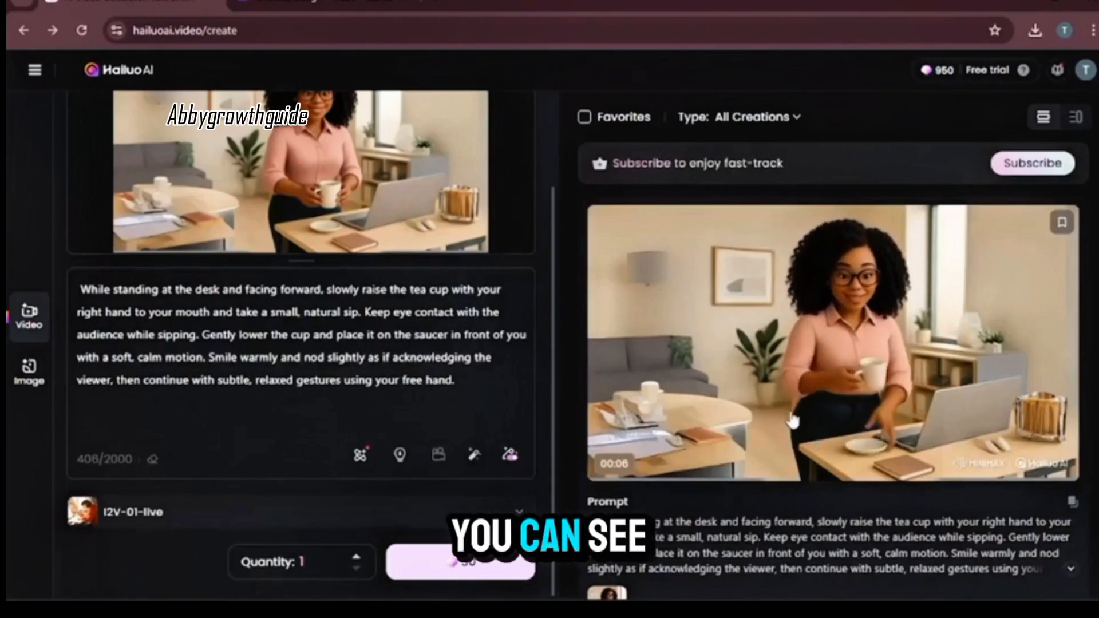
Download the generated clip of the character sipping tea at the desk.
{"action": "scroll", "coordinate": [793, 421], "scroll_direction": "down", "scroll_amount": 1}
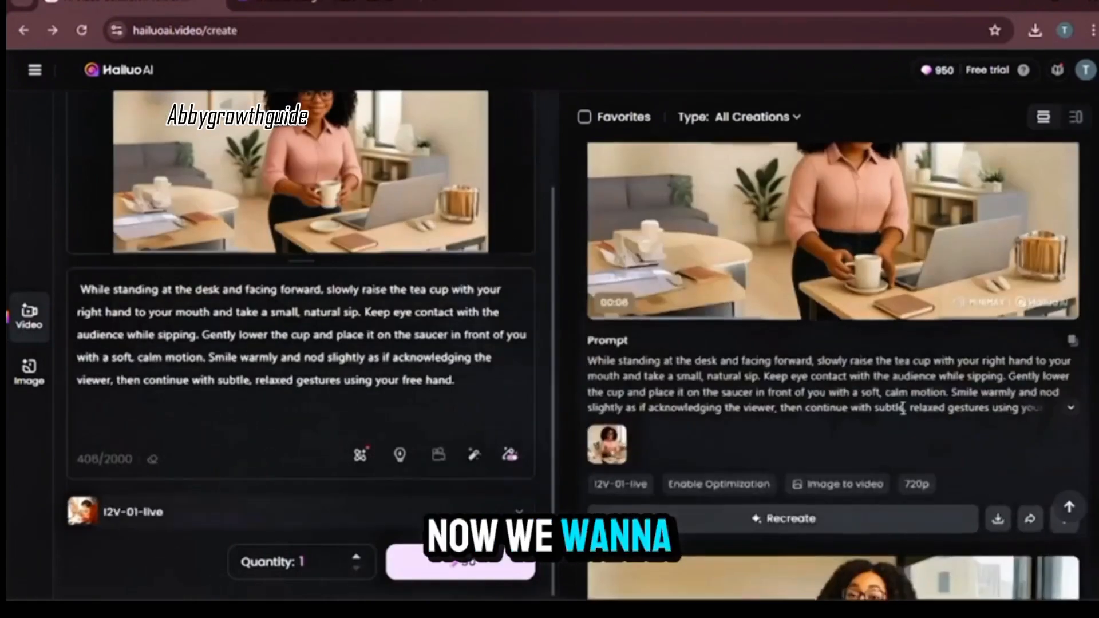
{"action": "scroll", "coordinate": [750, 404], "scroll_direction": "up", "scroll_amount": 2}
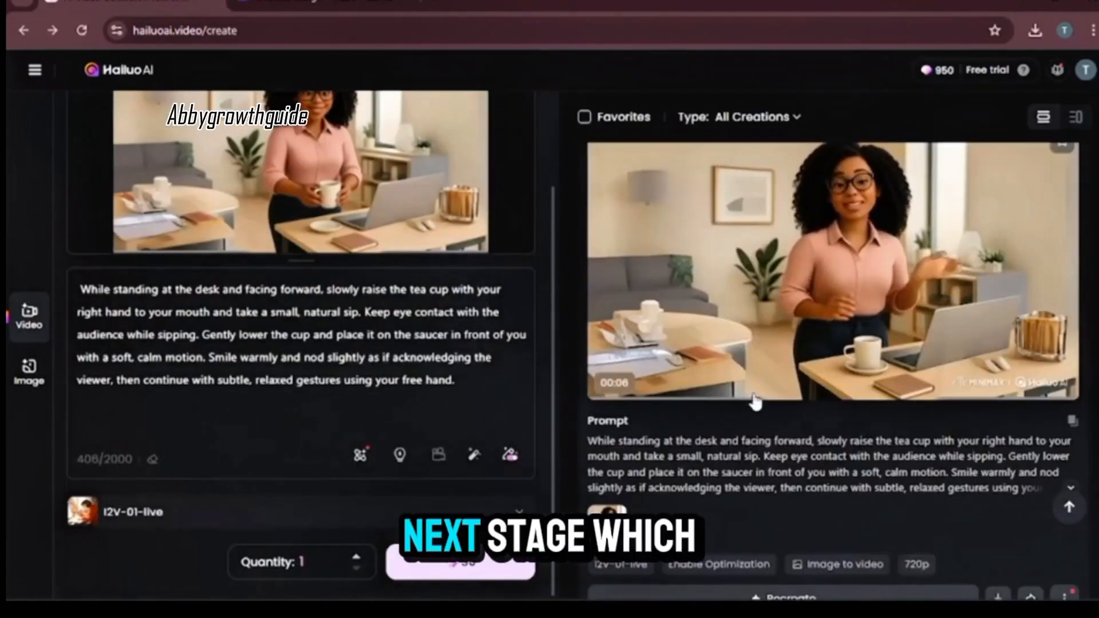
{"action": "scroll", "coordinate": [776, 401], "scroll_direction": "down", "scroll_amount": 3}
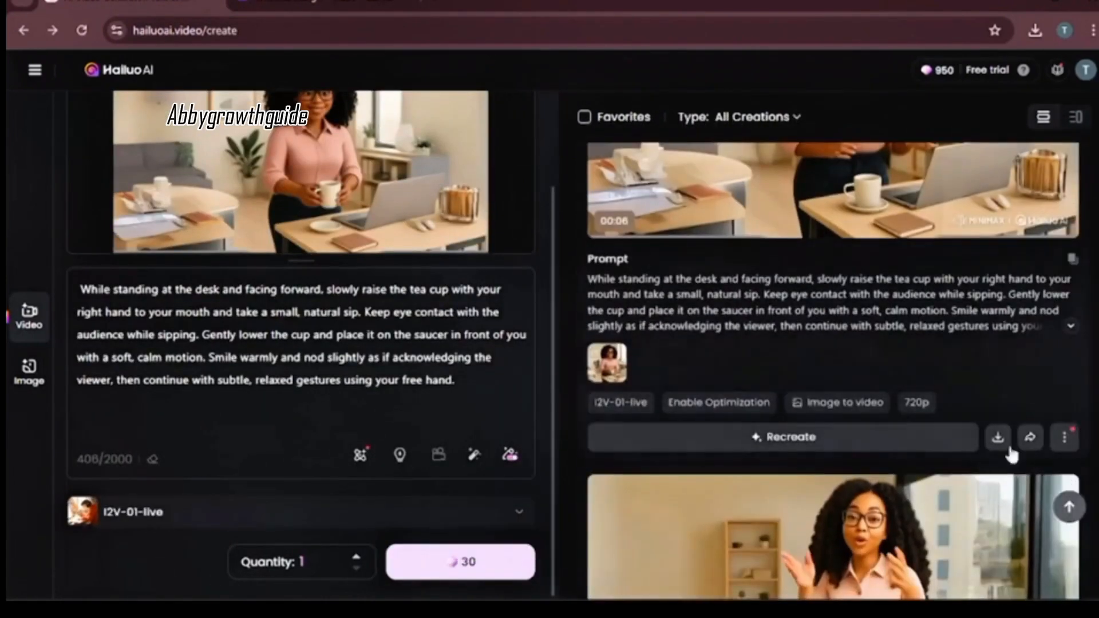
{"action": "left_click", "coordinate": [998, 438]}
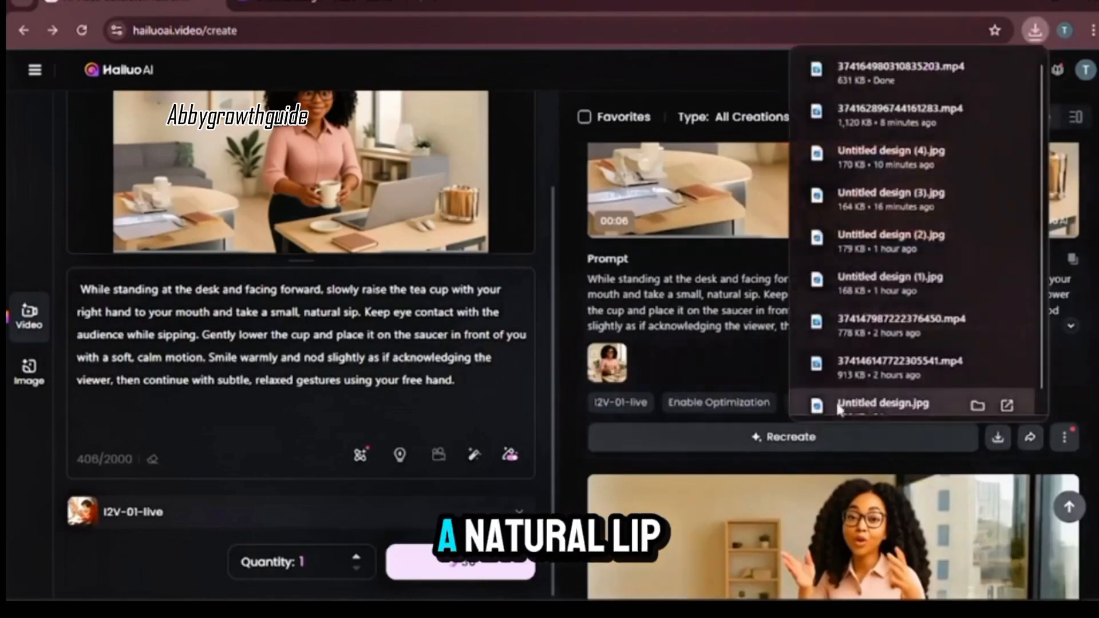
{"action": "left_click", "coordinate": [747, 395]}
Review the earlier generated clips and their prompts in the list of creations.
{"action": "scroll", "coordinate": [741, 455], "scroll_direction": "down", "scroll_amount": 10}
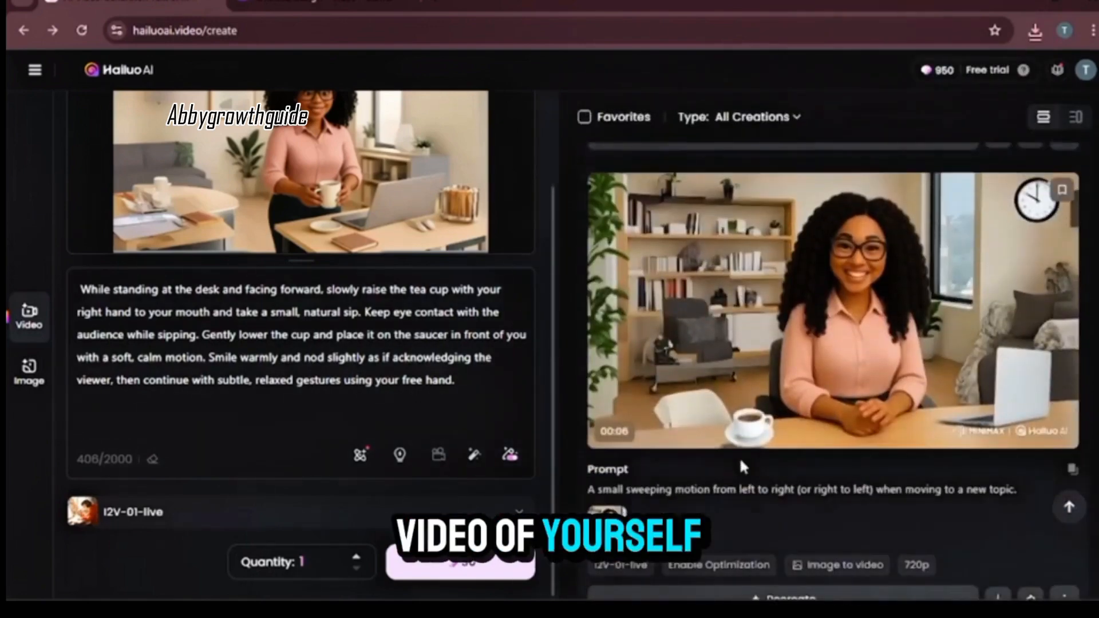
{"action": "scroll", "coordinate": [740, 456], "scroll_direction": "down", "scroll_amount": 1}
{"action": "scroll", "coordinate": [740, 457], "scroll_direction": "down", "scroll_amount": 1}
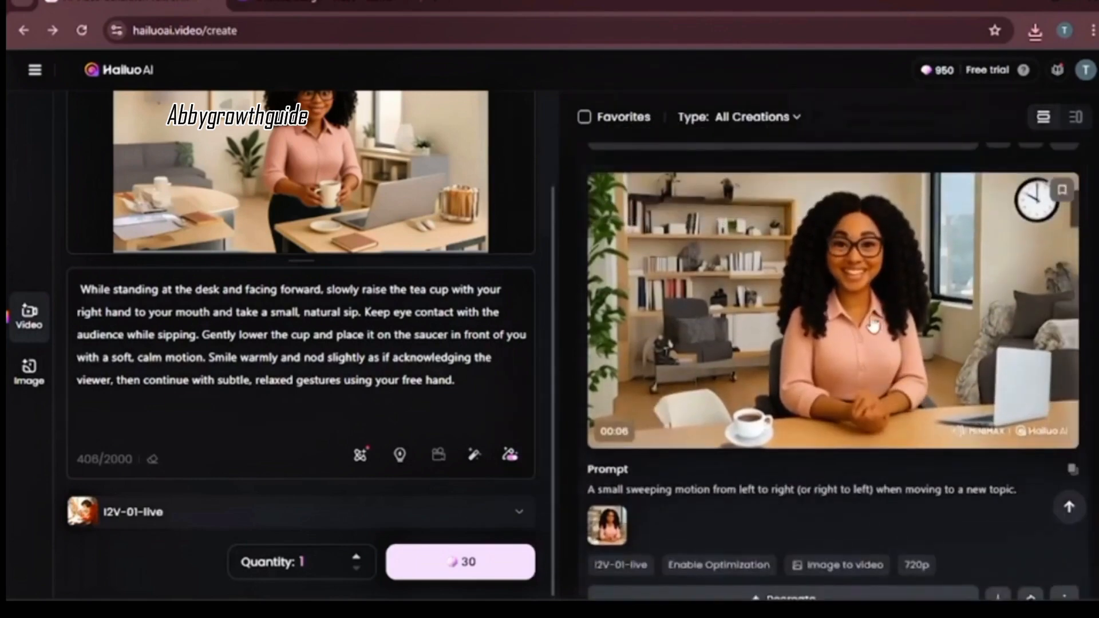
{"action": "scroll", "coordinate": [869, 344], "scroll_direction": "down", "scroll_amount": 3}
{"action": "scroll", "coordinate": [869, 343], "scroll_direction": "down", "scroll_amount": 4}
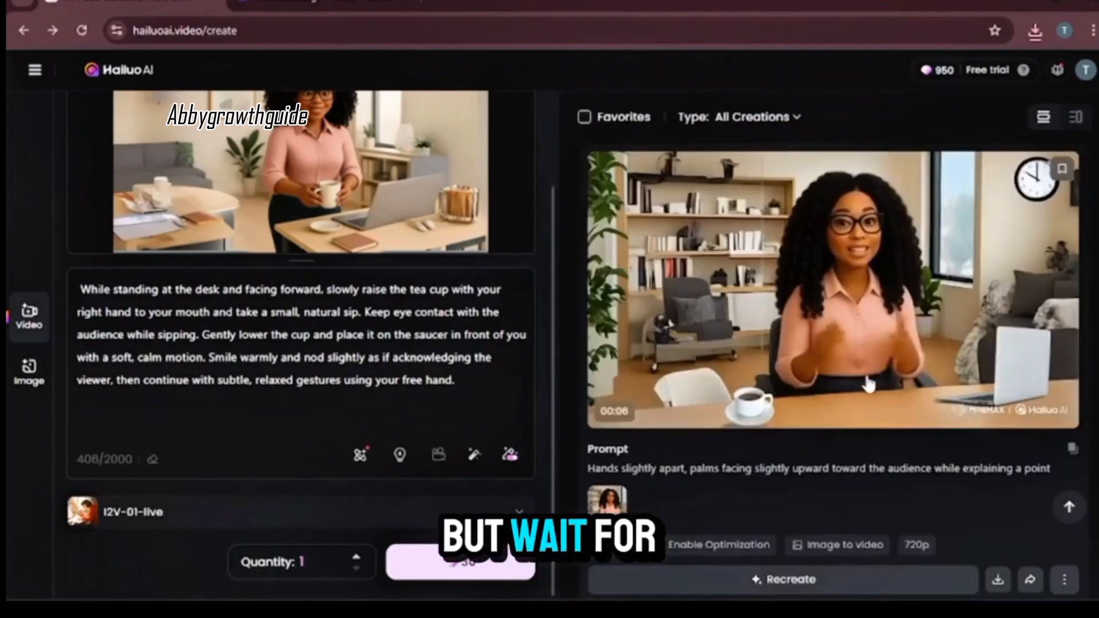
{"action": "scroll", "coordinate": [869, 372], "scroll_direction": "down", "scroll_amount": 3}
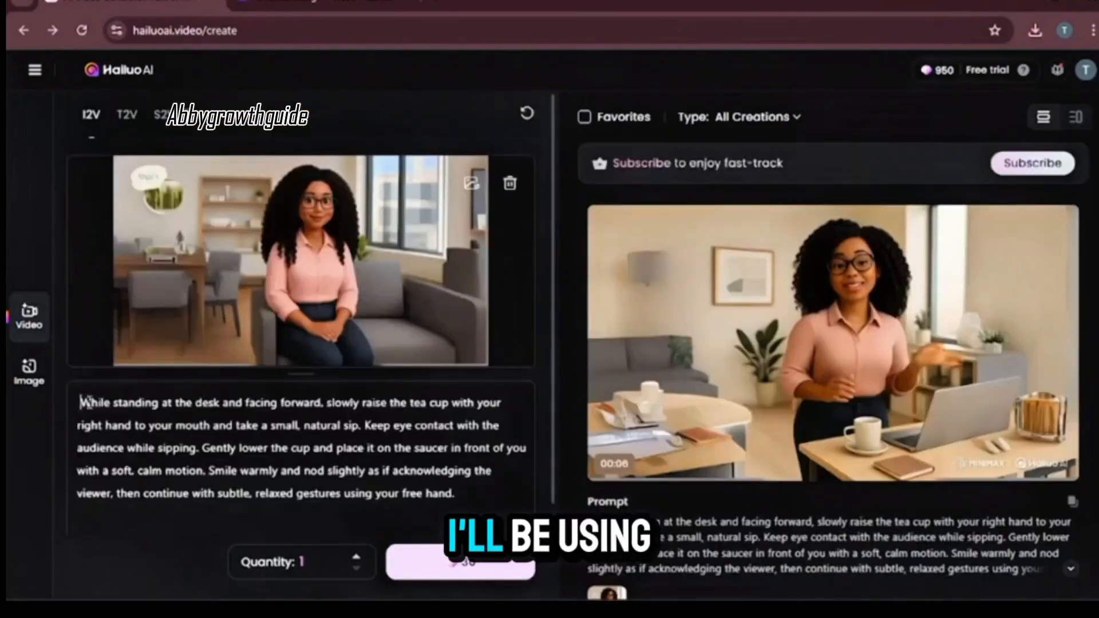
Replace the tea-sipping prompt with the couch instructions for sitting, welcoming the audience, crossing legs and standing up, and generate the clip.
{"action": "left_click_drag", "start_coordinate": [80, 402], "coordinate": [455, 494]}
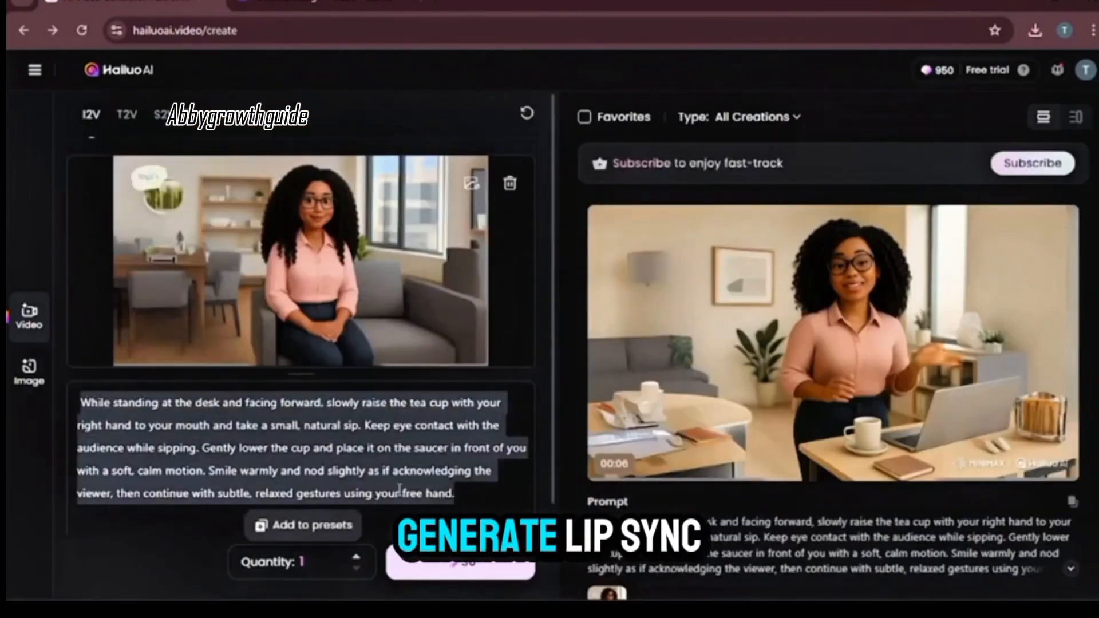
{"action": "key", "text": "BackSpace"}
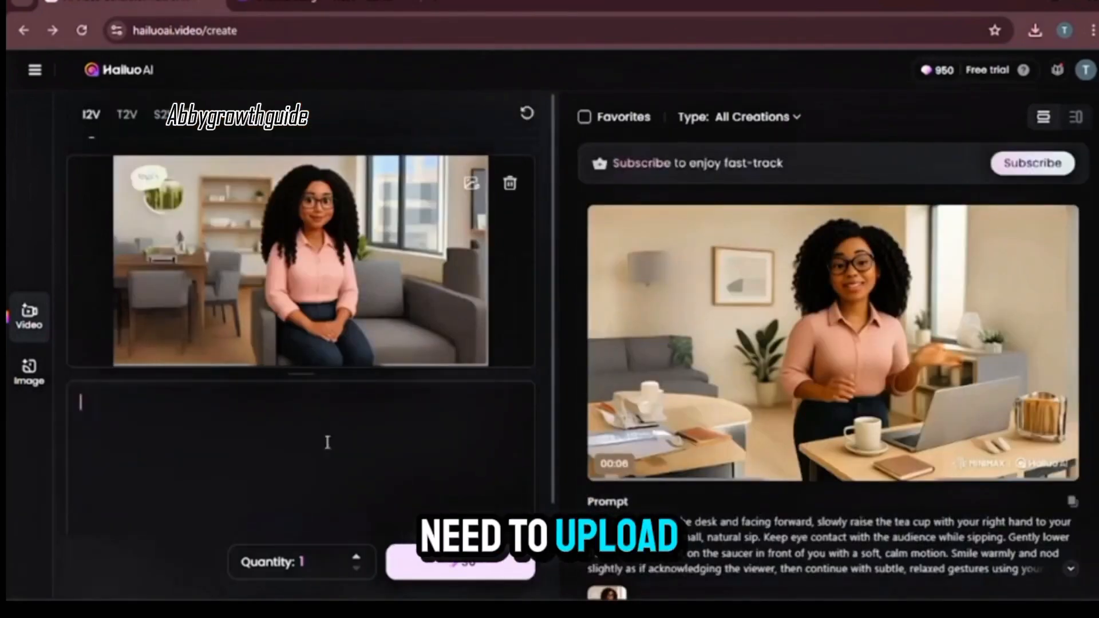
{"action": "right_click", "coordinate": [110, 410]}
{"action": "left_click", "coordinate": [164, 230]}
{"action": "scroll", "coordinate": [303, 441], "scroll_direction": "up", "scroll_amount": 1}
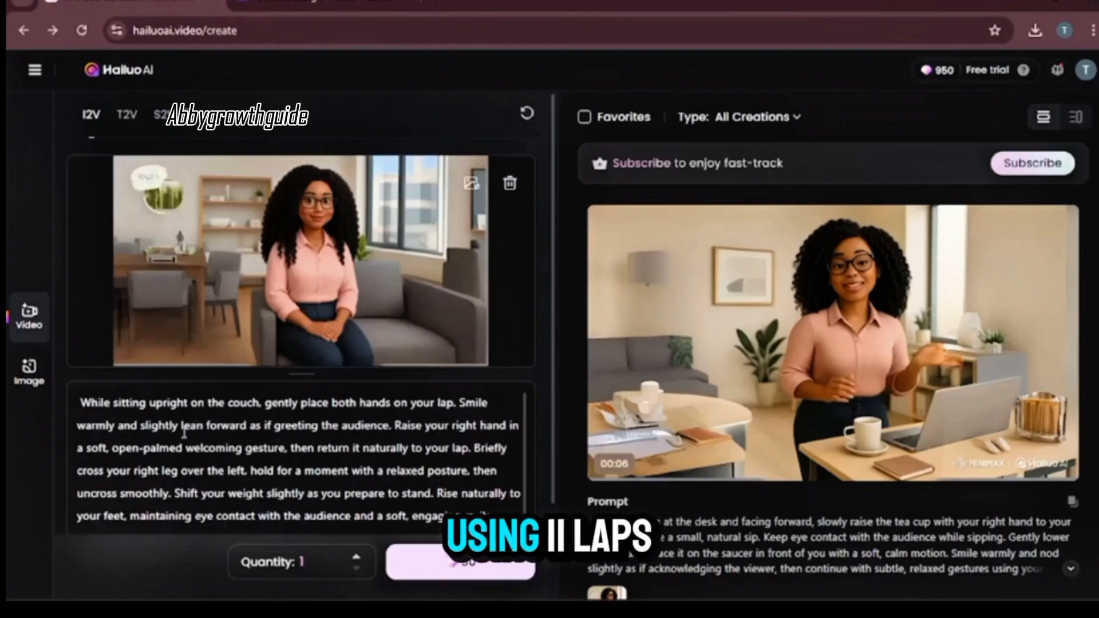
{"action": "left_click", "coordinate": [461, 562]}
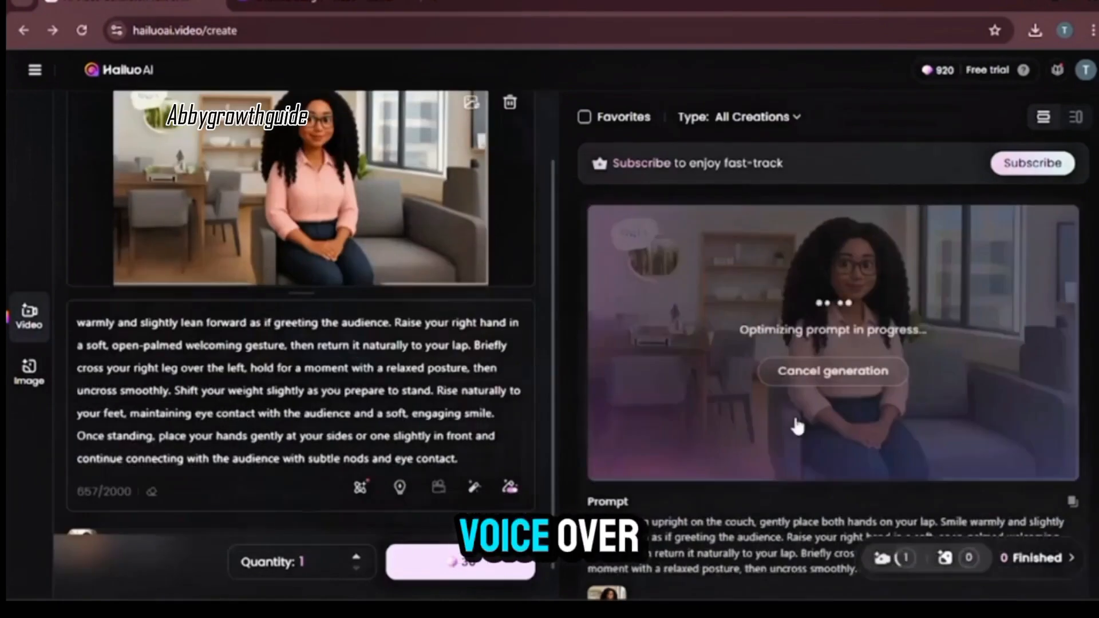
{"action": "scroll", "coordinate": [529, 178], "scroll_direction": "up", "scroll_amount": 2}
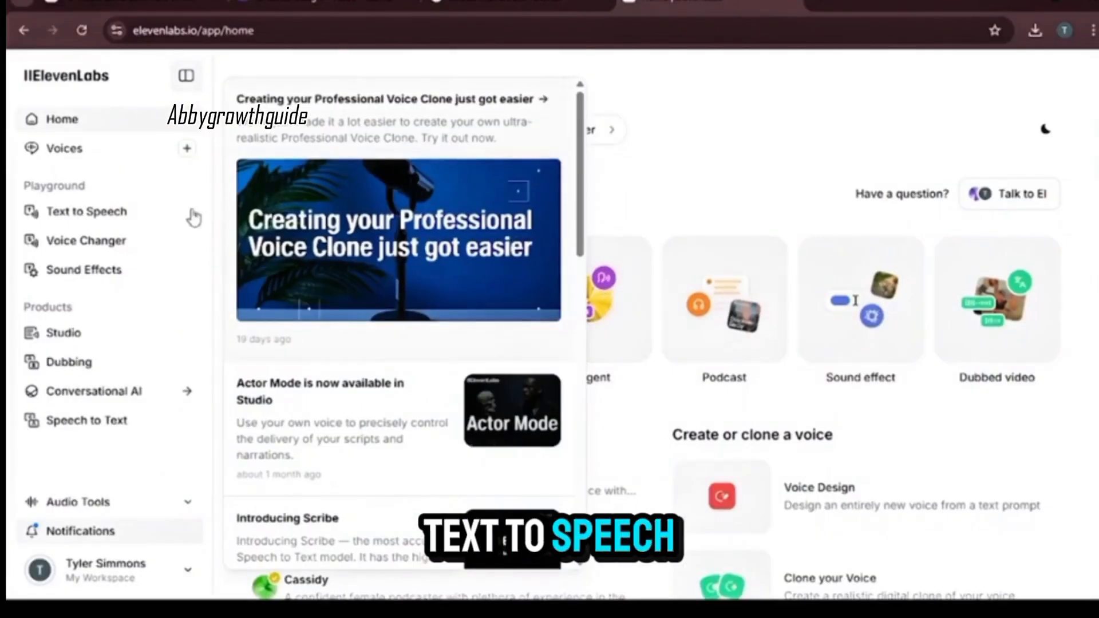
Switch to ElevenLabs Text to Speech, paste the character's greeting script, and generate the voiceover with the Rachel voice.
{"action": "left_click", "coordinate": [81, 215]}
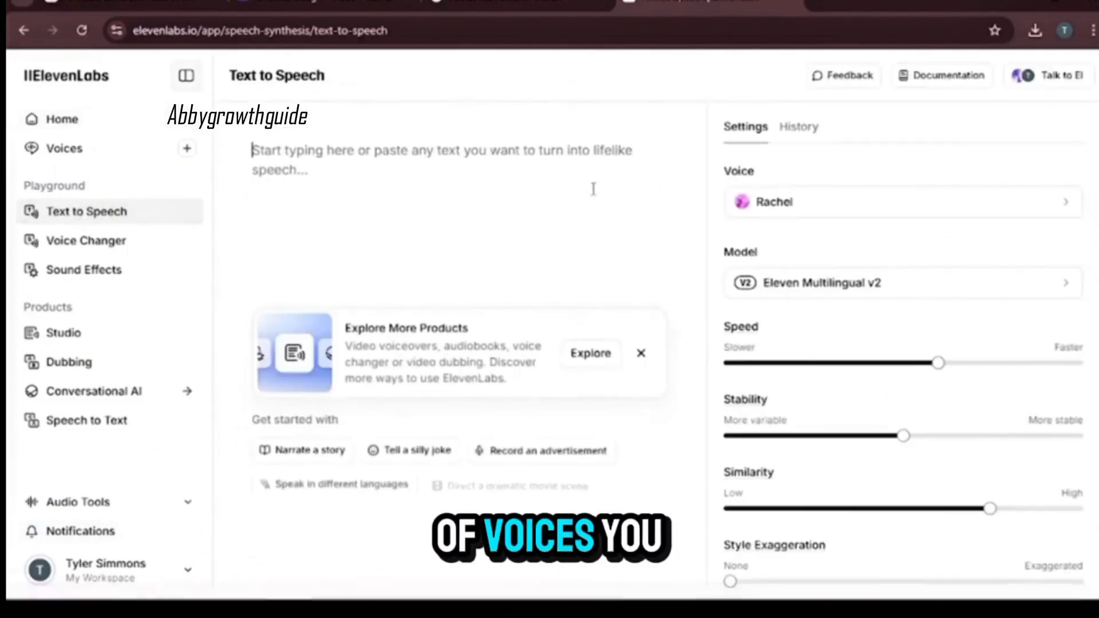
{"action": "left_click", "coordinate": [1072, 210]}
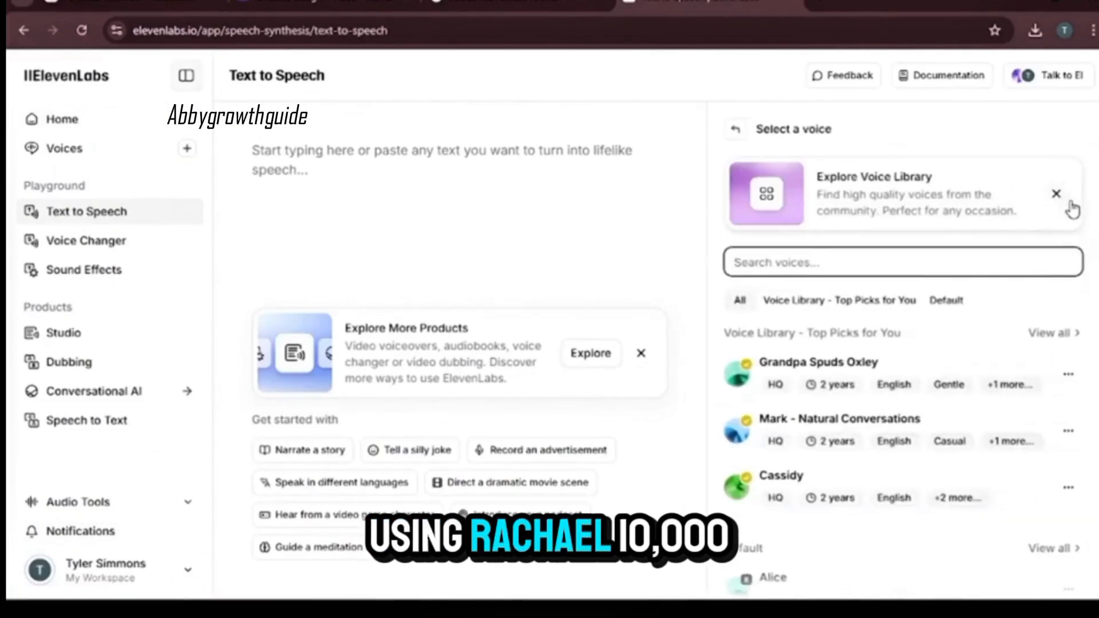
{"action": "left_click", "coordinate": [274, 144]}
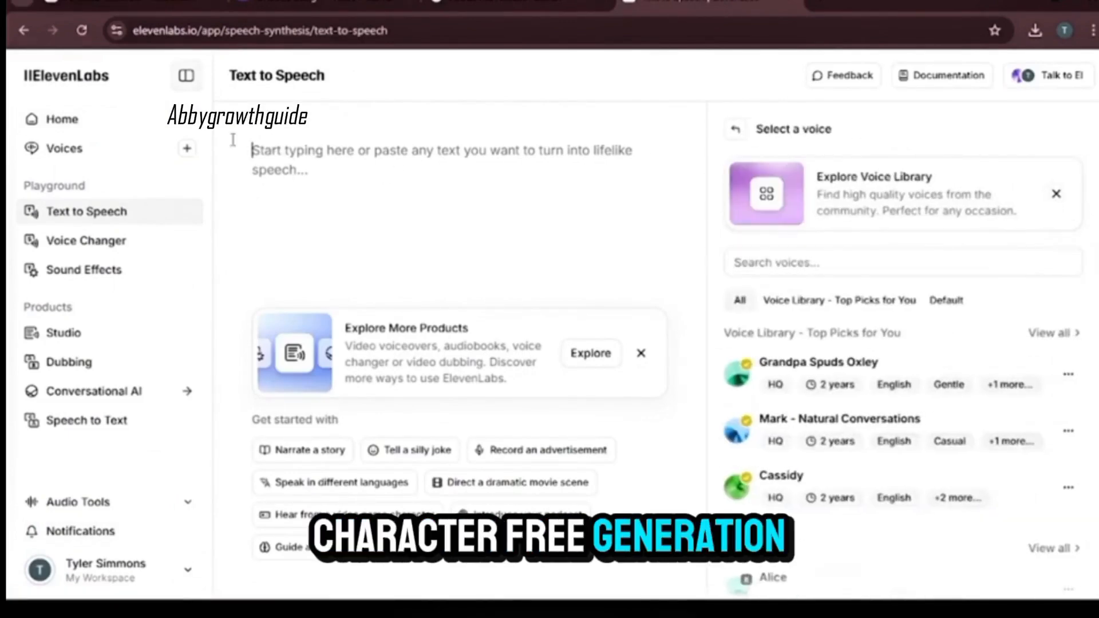
{"action": "right_click", "coordinate": [272, 138]}
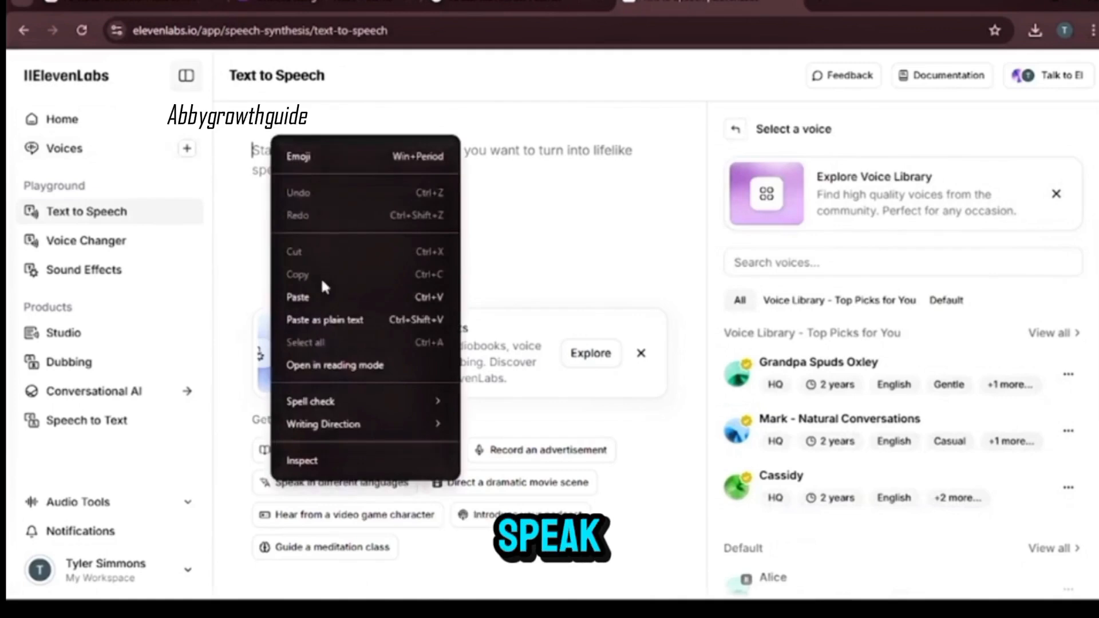
{"action": "left_click", "coordinate": [317, 293]}
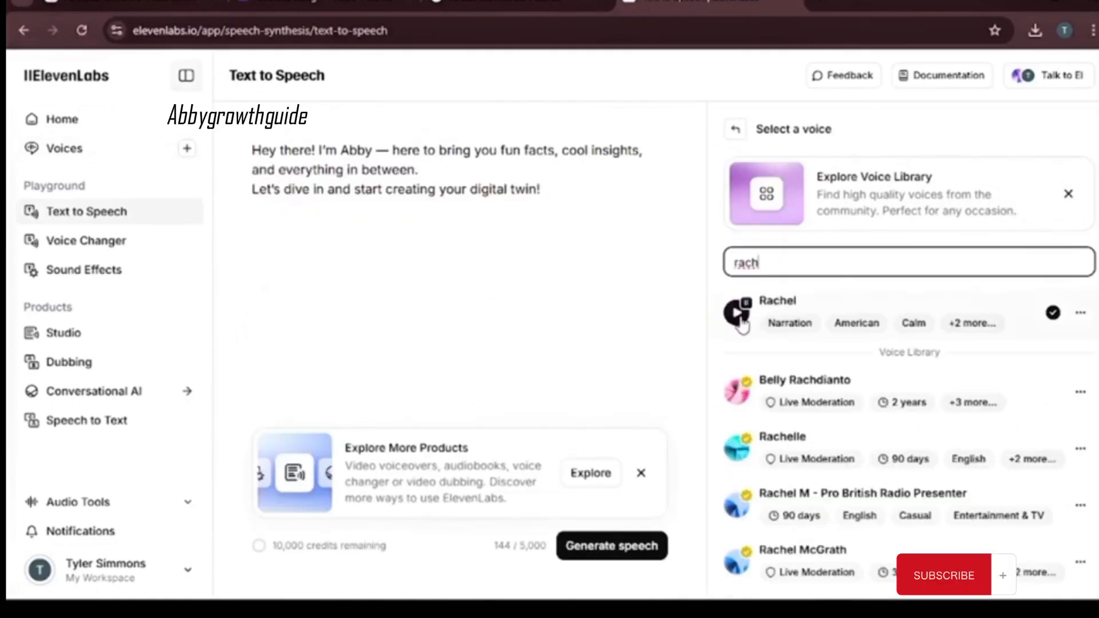
{"action": "left_click", "coordinate": [741, 320]}
{"action": "left_click", "coordinate": [589, 480]}
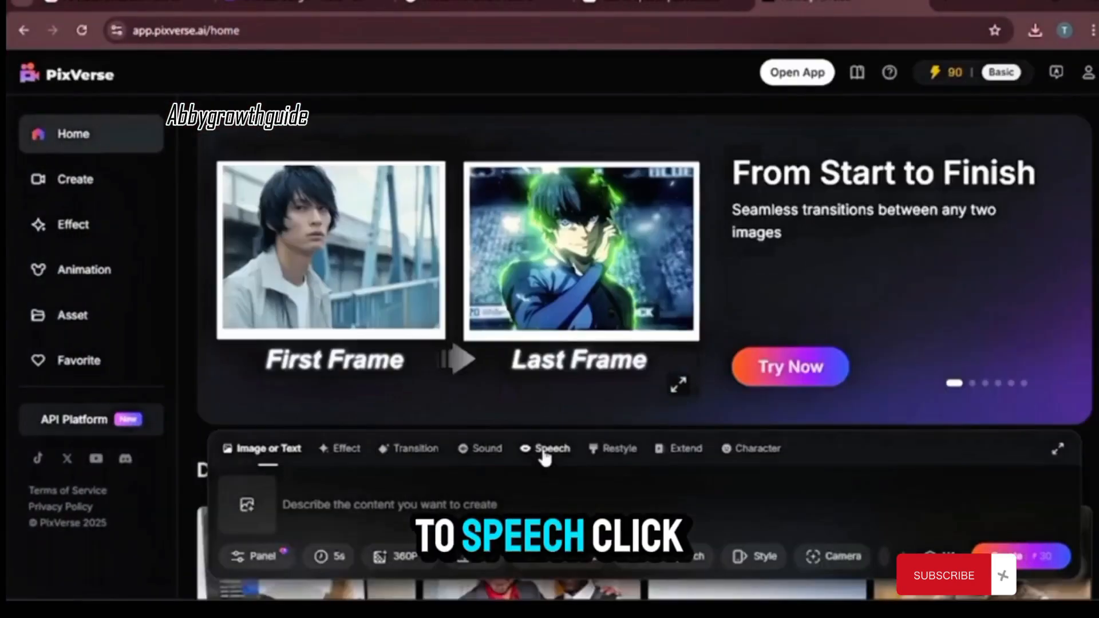
{"action": "left_click", "coordinate": [547, 450]}
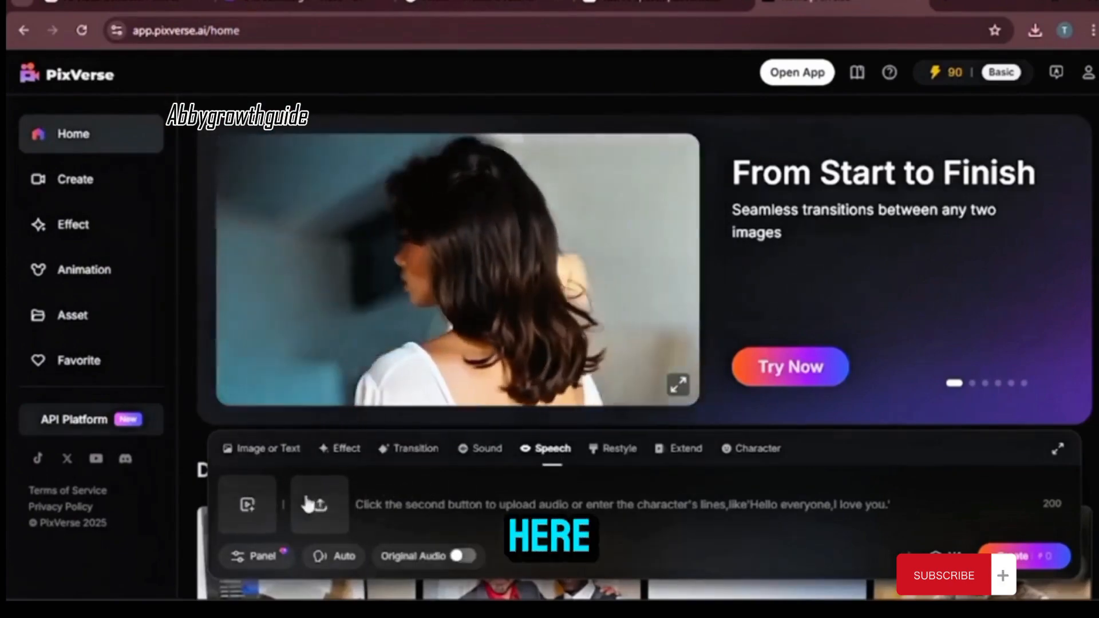
{"action": "left_click", "coordinate": [321, 506]}
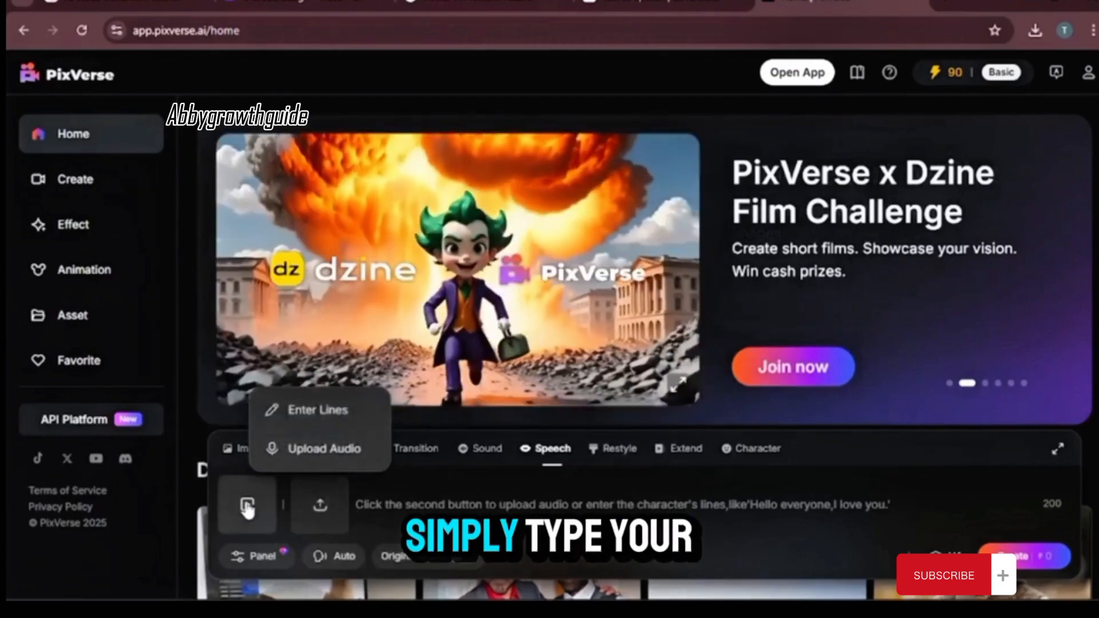
{"action": "mouse_move", "coordinate": [245, 506]}
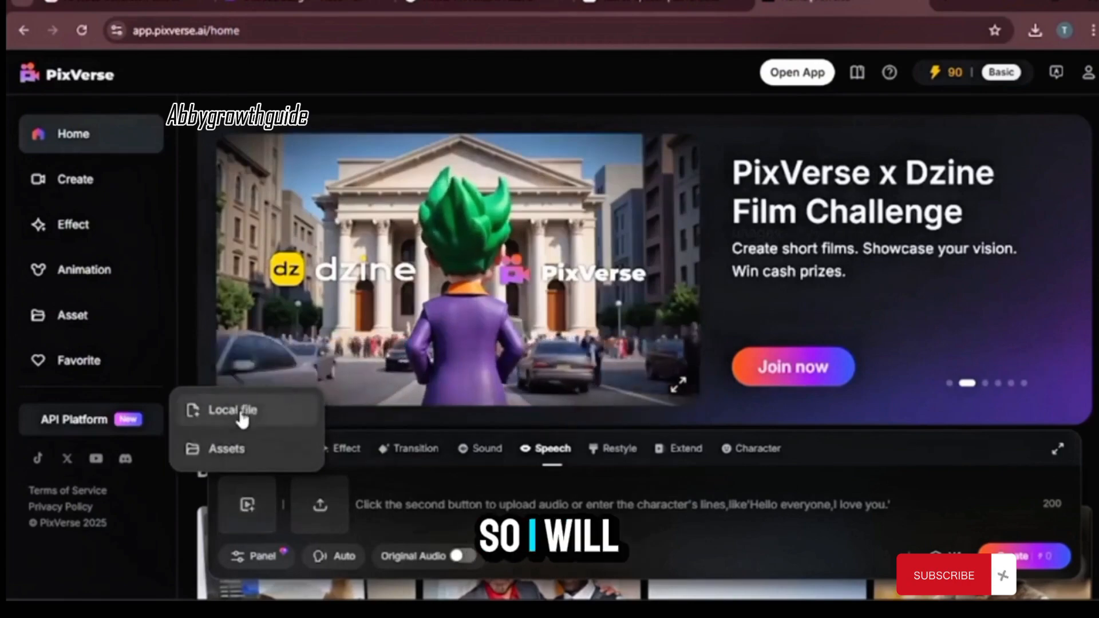
{"action": "left_click", "coordinate": [243, 416]}
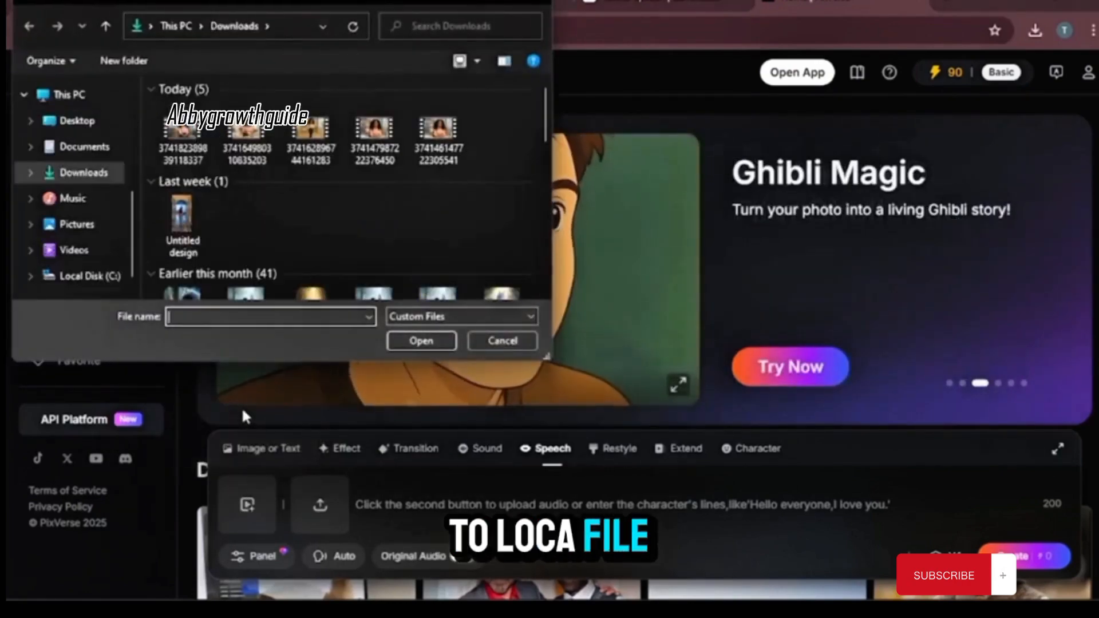
{"action": "left_click", "coordinate": [445, 137]}
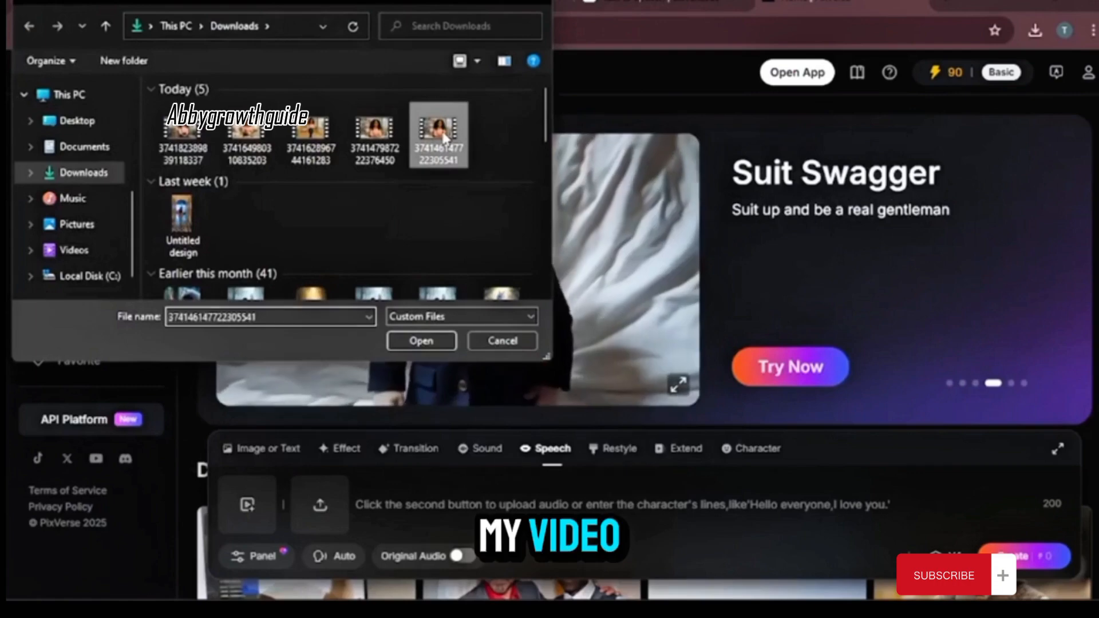
{"action": "left_click", "coordinate": [421, 340]}
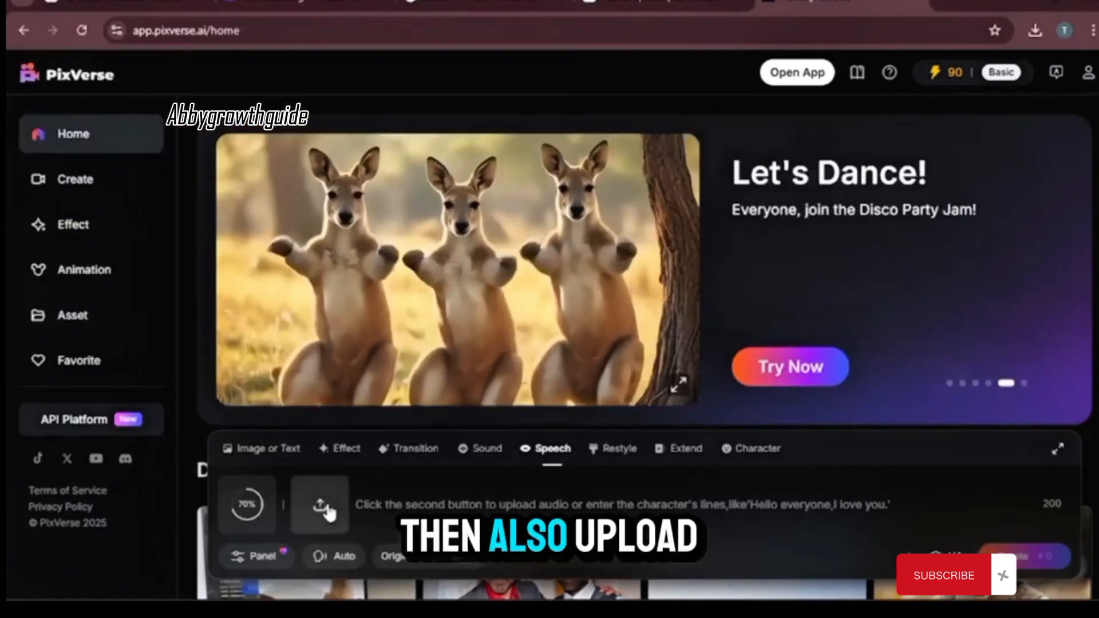
Upload the ElevenLabs Rachel voiceover from the Downloads folder as the audio for the desk clip.
{"action": "left_click", "coordinate": [320, 510]}
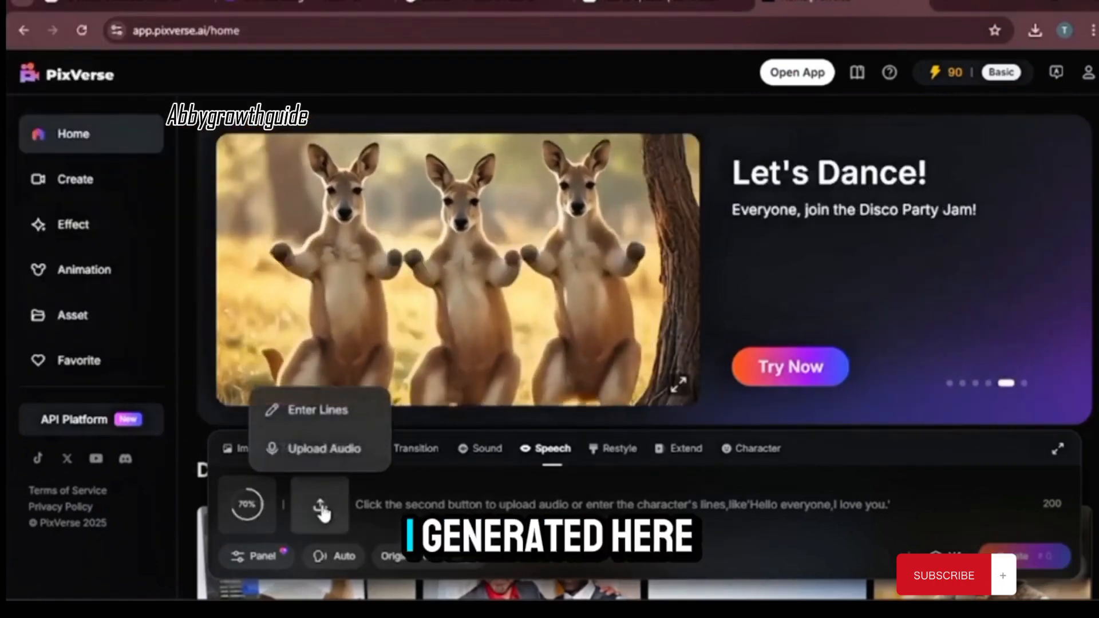
{"action": "left_click", "coordinate": [312, 460]}
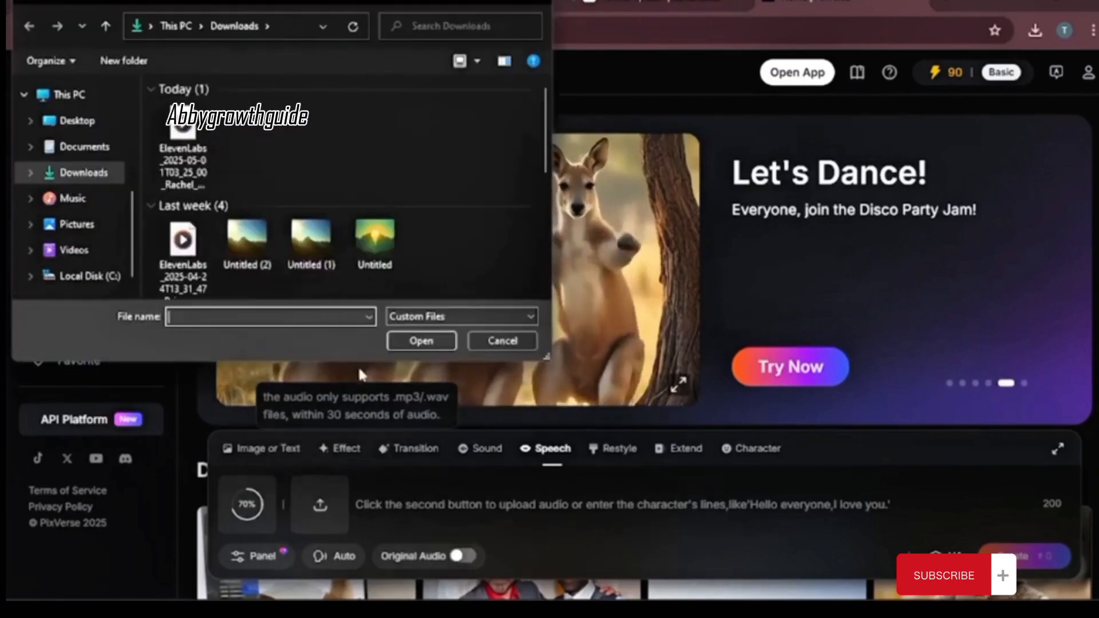
{"action": "left_click", "coordinate": [195, 152]}
{"action": "left_click", "coordinate": [421, 341]}
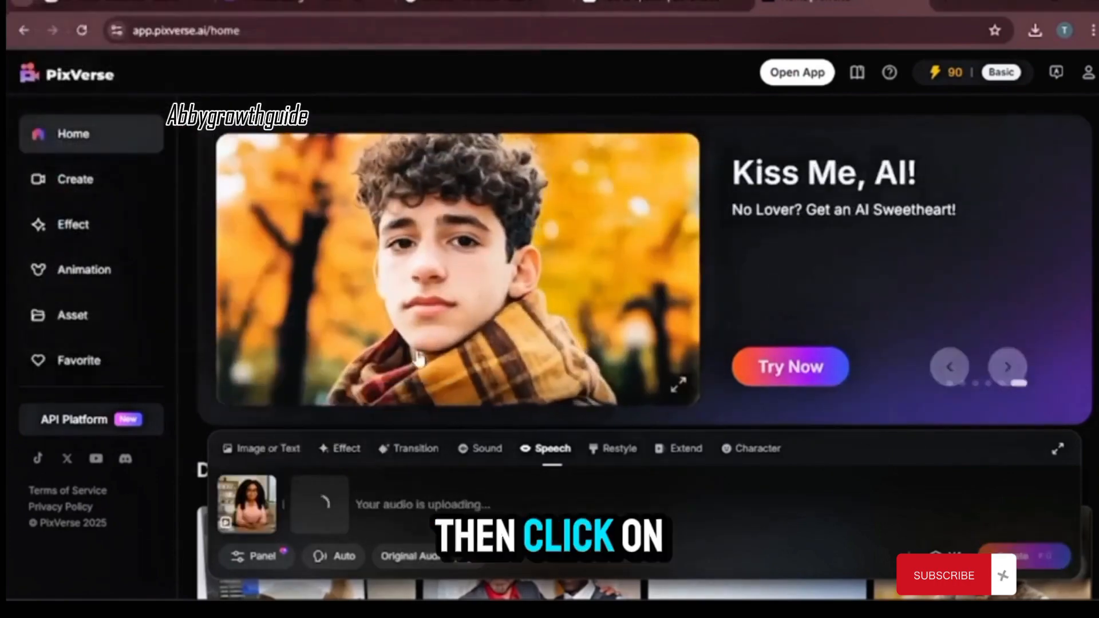
Create the lip-synced versions of the desk and couch clips, and play back the lip-synced walking clip.
{"action": "left_click", "coordinate": [1018, 561]}
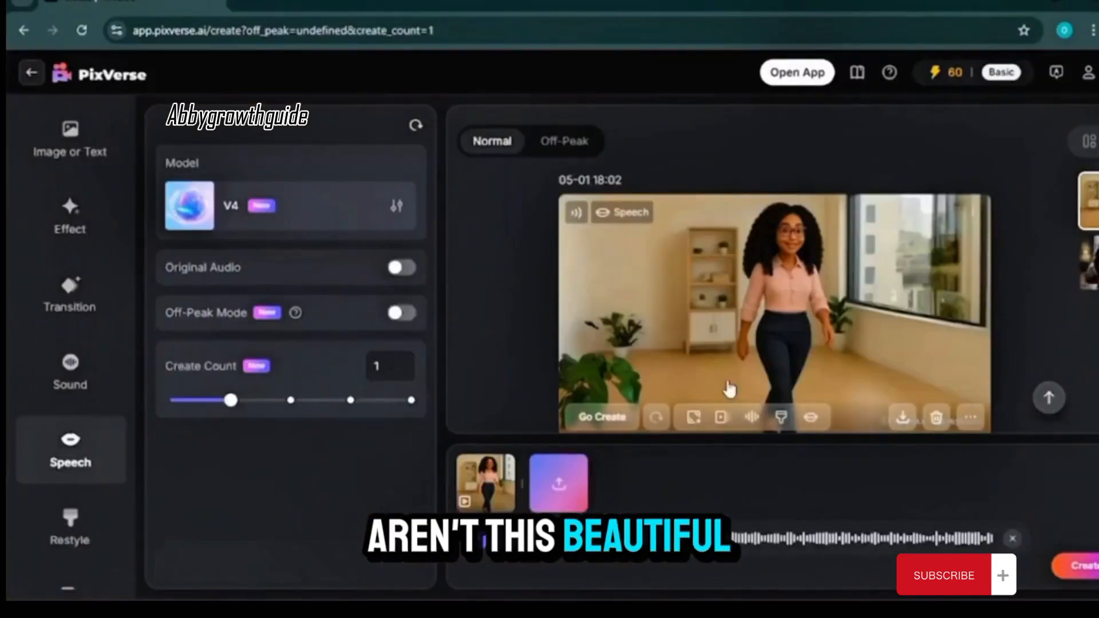
{"action": "left_click", "coordinate": [710, 360]}
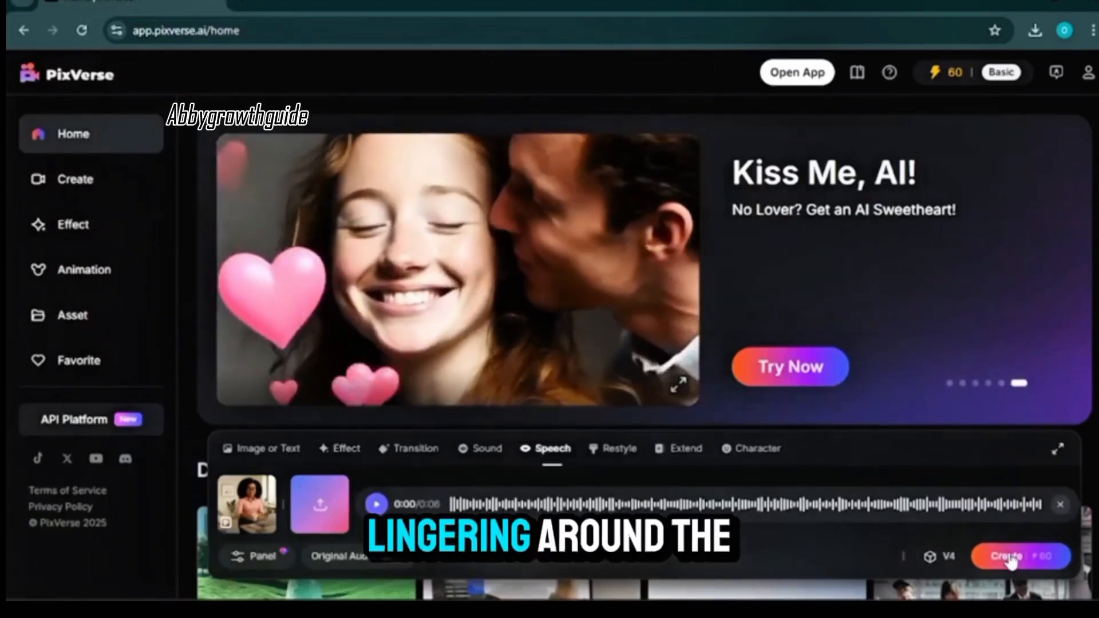
{"action": "left_click", "coordinate": [1010, 560]}
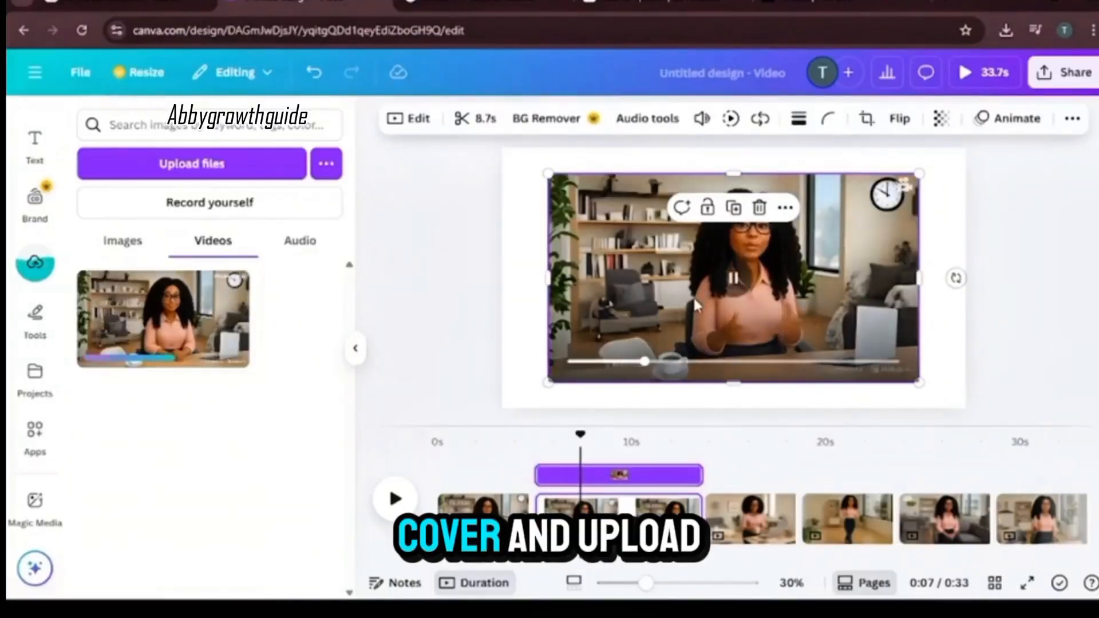
Switch to Canva and enlarge the lip-synced desk video to fill the whole page at 1,920 by 1,080.
{"action": "left_click_drag", "start_coordinate": [696, 306], "coordinate": [652, 271]}
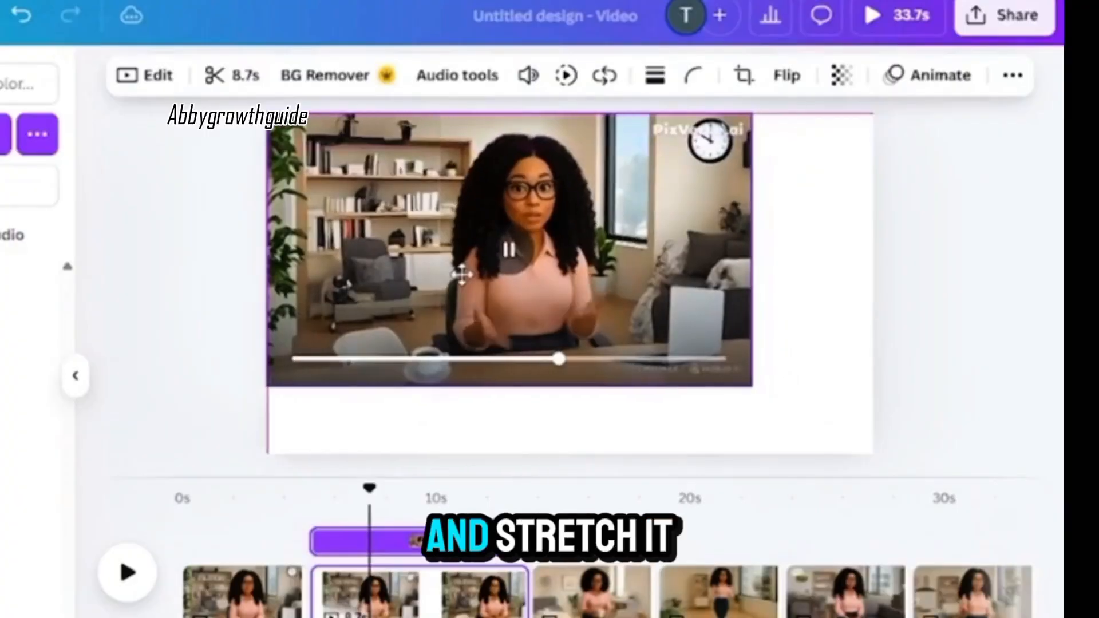
{"action": "left_click_drag", "start_coordinate": [462, 275], "coordinate": [462, 275]}
{"action": "left_click_drag", "start_coordinate": [751, 387], "coordinate": [873, 459]}
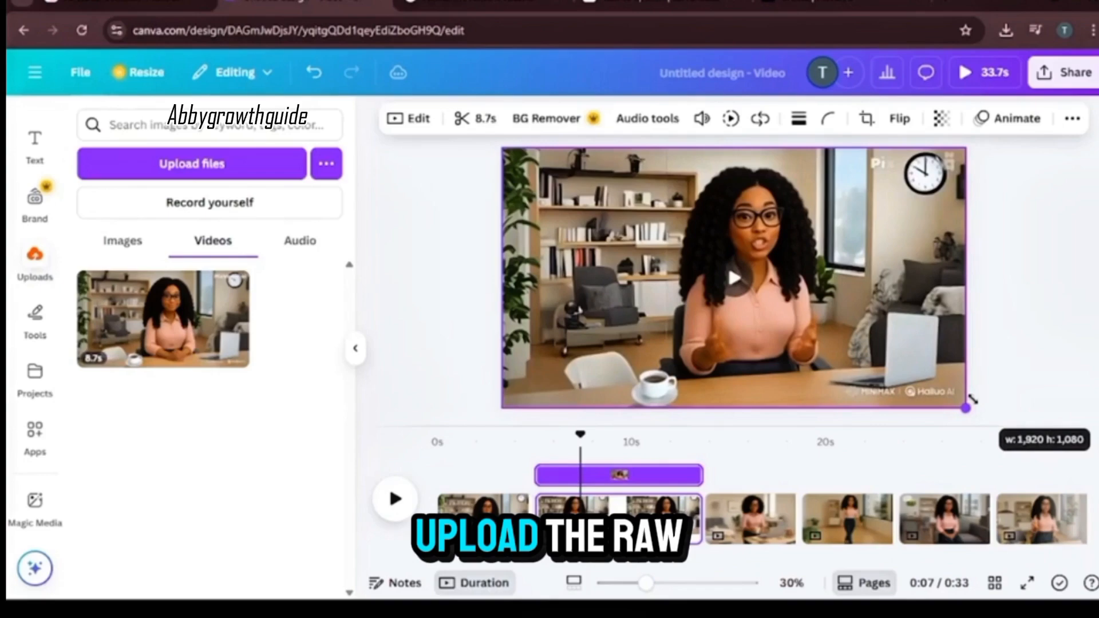
{"action": "left_click_drag", "start_coordinate": [971, 399], "coordinate": [971, 400]}
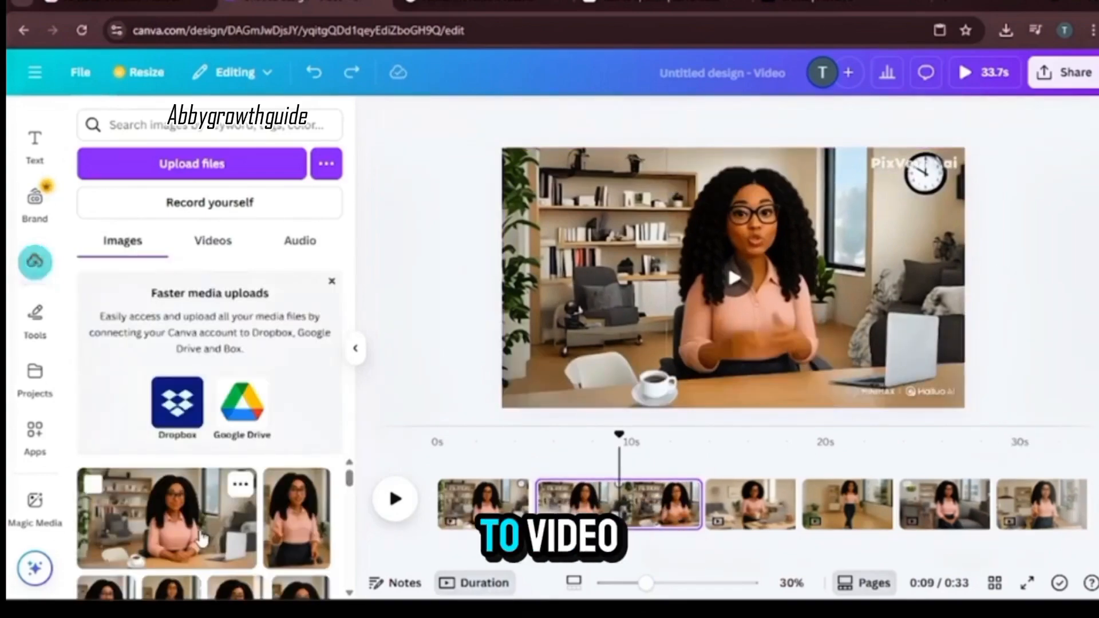
Overlay the raw desk image at full-page size and crop it to a small strip covering the MiniMax and Hailuo AI watermark.
{"action": "left_click", "coordinate": [202, 538]}
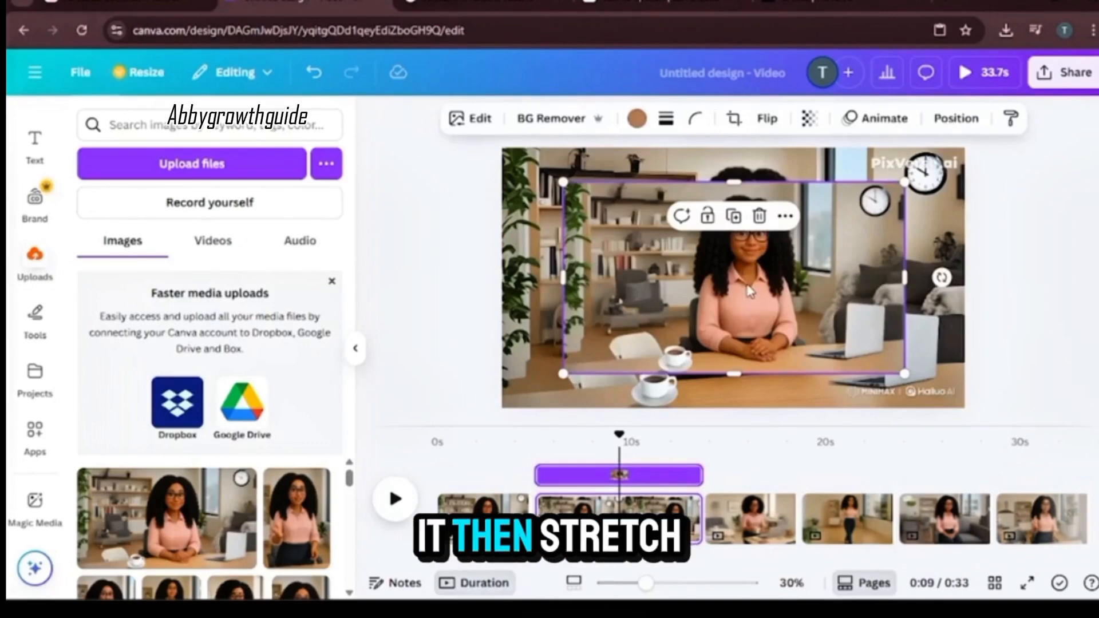
{"action": "left_click_drag", "start_coordinate": [750, 292], "coordinate": [673, 251]}
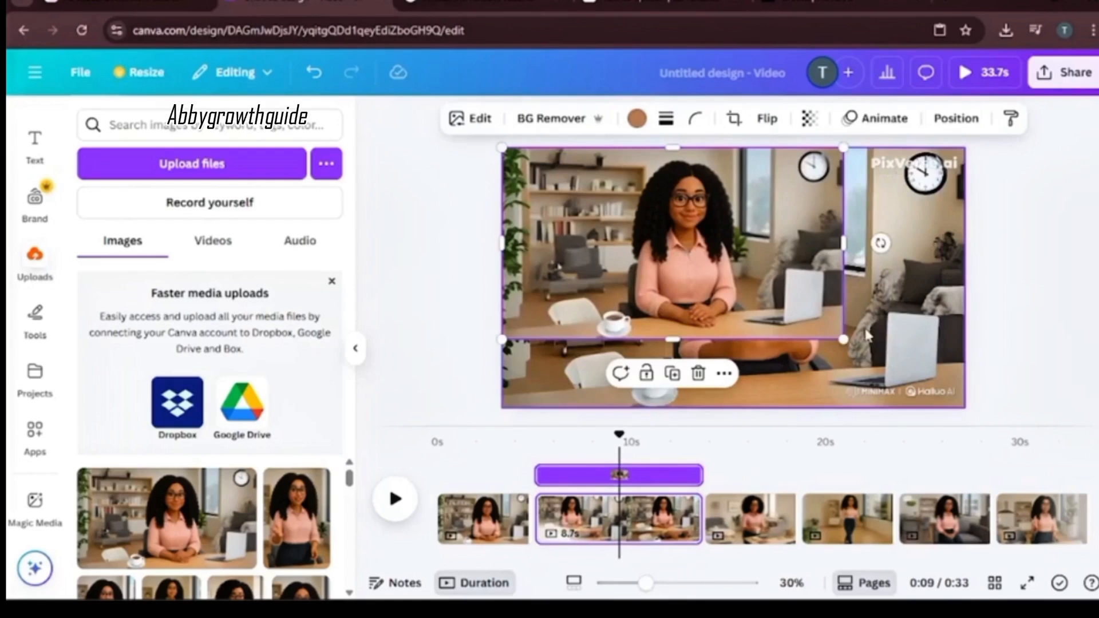
{"action": "left_click_drag", "start_coordinate": [843, 337], "coordinate": [965, 408]}
{"action": "left_click_drag", "start_coordinate": [502, 279], "coordinate": [845, 292]}
{"action": "left_click_drag", "start_coordinate": [841, 148], "coordinate": [847, 275]}
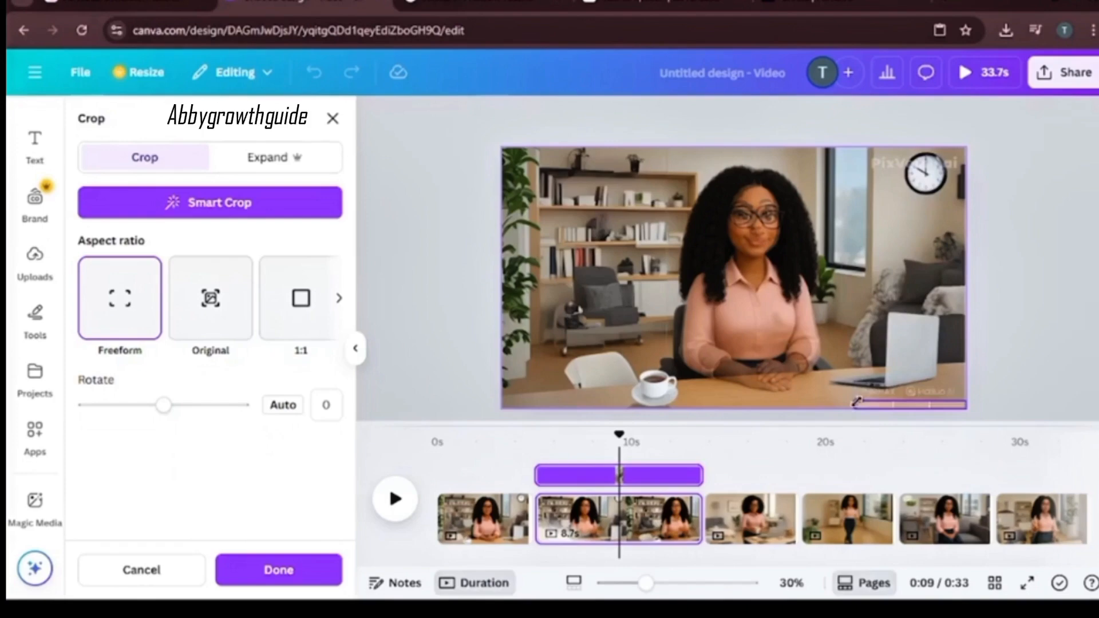
{"action": "left_click_drag", "start_coordinate": [857, 401], "coordinate": [828, 383]}
{"action": "left_click", "coordinate": [1055, 355]}
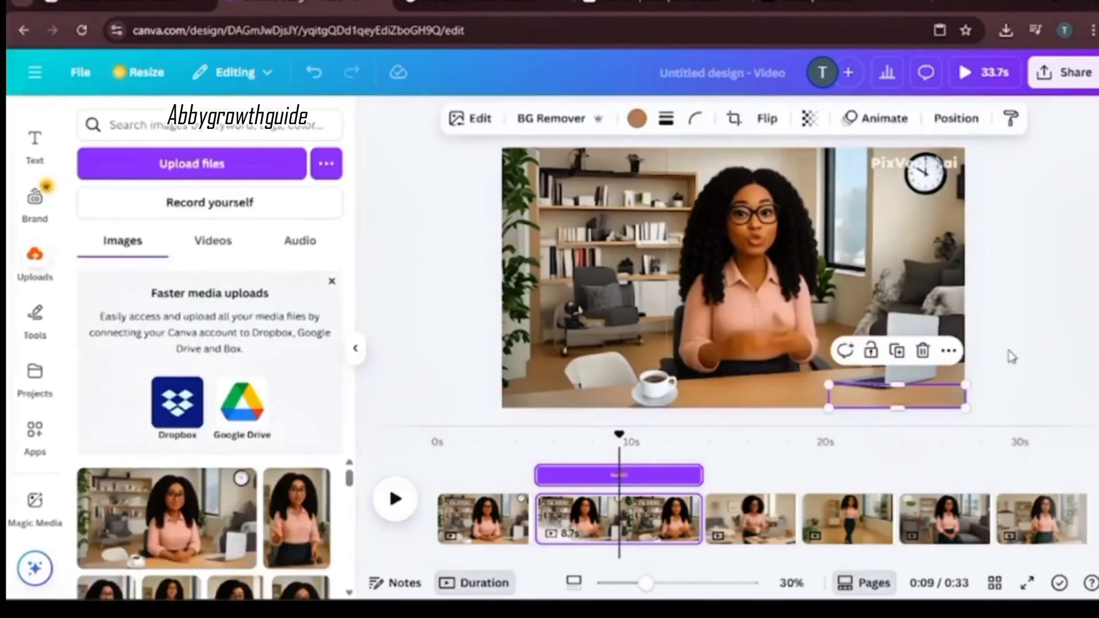
{"action": "left_click", "coordinate": [1008, 360]}
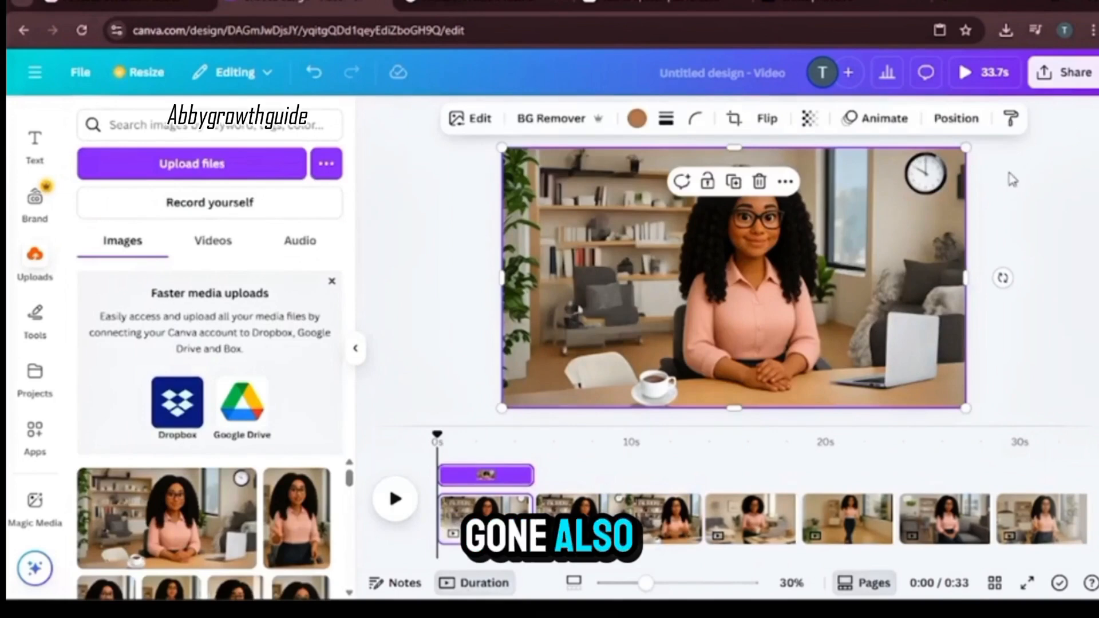
Overlay the raw desk image again at full-page size and crop it to a patch covering the PixVerse.ai watermark.
{"action": "left_click", "coordinate": [1010, 178]}
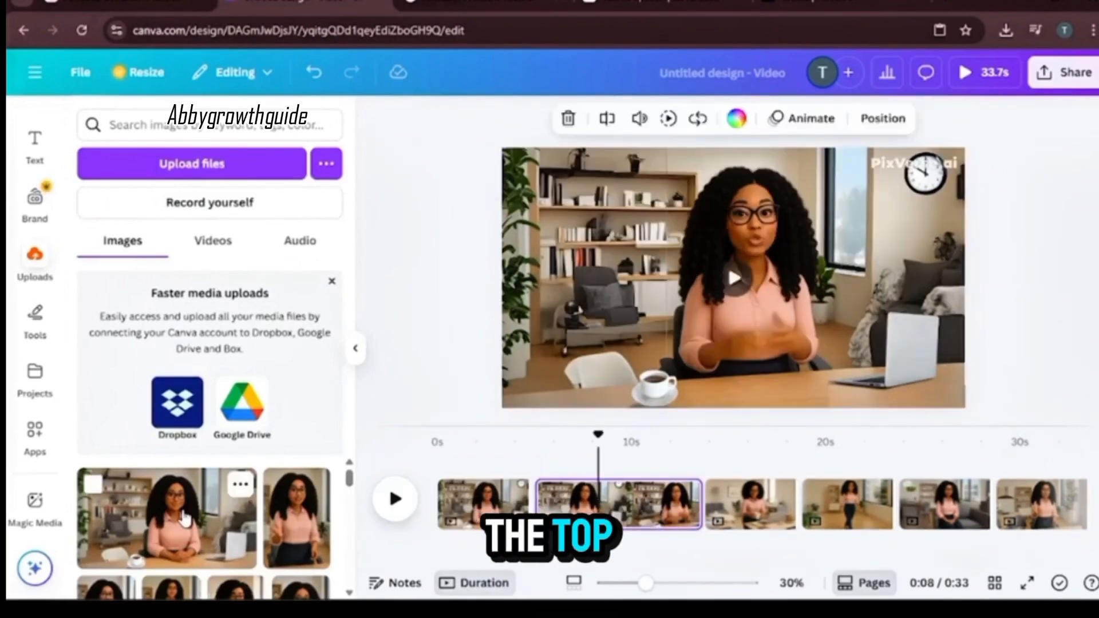
{"action": "left_click", "coordinate": [184, 518]}
{"action": "left_click_drag", "start_coordinate": [758, 266], "coordinate": [917, 177]}
{"action": "left_click_drag", "start_coordinate": [828, 233], "coordinate": [620, 203]}
{"action": "left_click_drag", "start_coordinate": [709, 263], "coordinate": [961, 406]}
{"action": "left_click_drag", "start_coordinate": [502, 277], "coordinate": [868, 289]}
{"action": "left_click_drag", "start_coordinate": [917, 408], "coordinate": [946, 174]}
{"action": "left_click", "coordinate": [989, 200]}
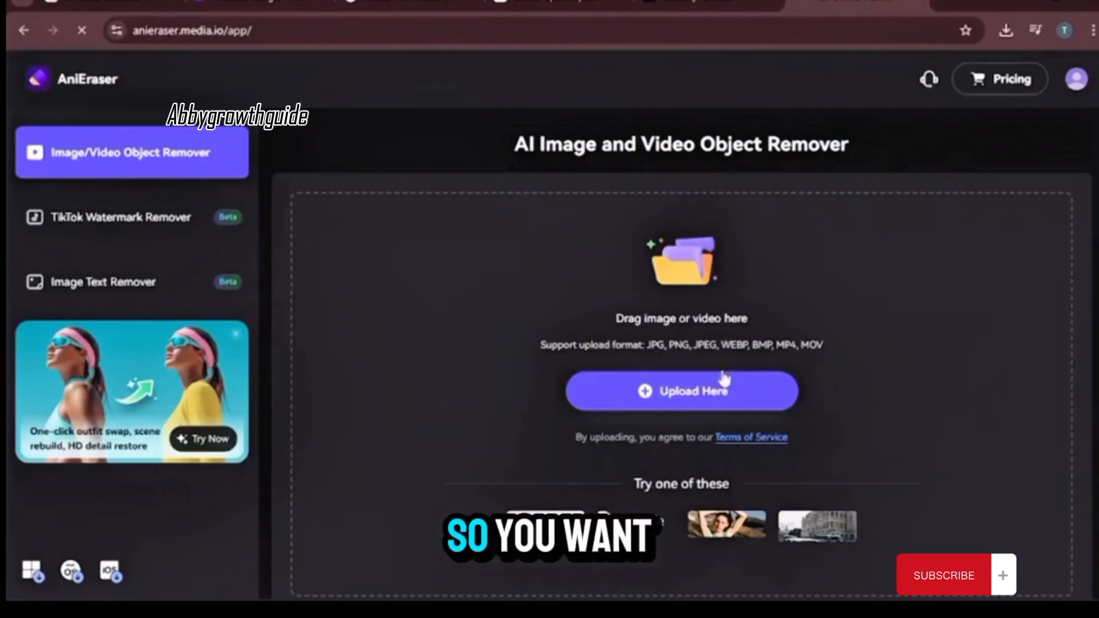
Switch to AniEraser, upload the downloaded PixVerse desk video to the object remover and choose the Standard Model.
{"action": "left_click", "coordinate": [667, 402]}
{"action": "left_click", "coordinate": [181, 134]}
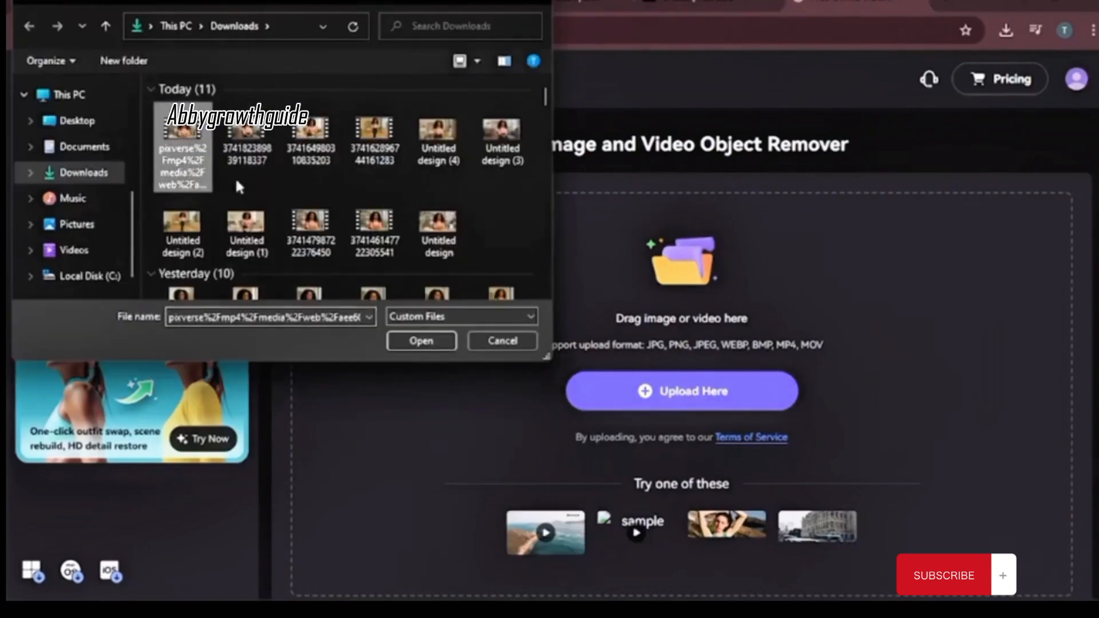
{"action": "left_click", "coordinate": [421, 341]}
{"action": "left_click", "coordinate": [898, 129]}
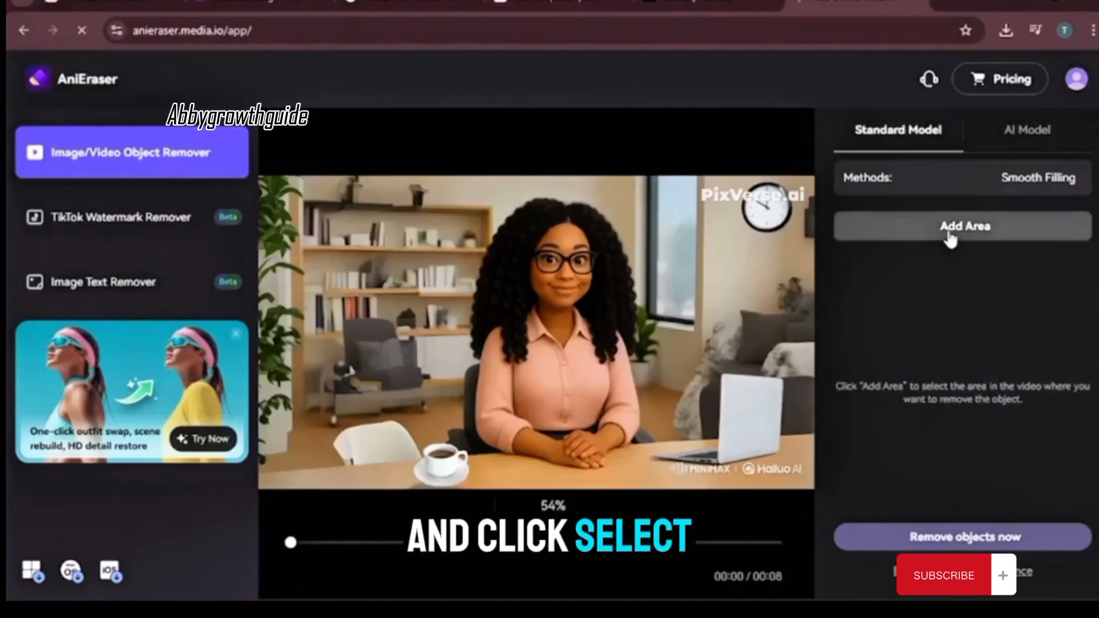
Add two removal areas, placing one over the MiniMax and Hailuo AI watermark and the other over the PixVerse.ai watermark.
{"action": "left_click", "coordinate": [950, 232]}
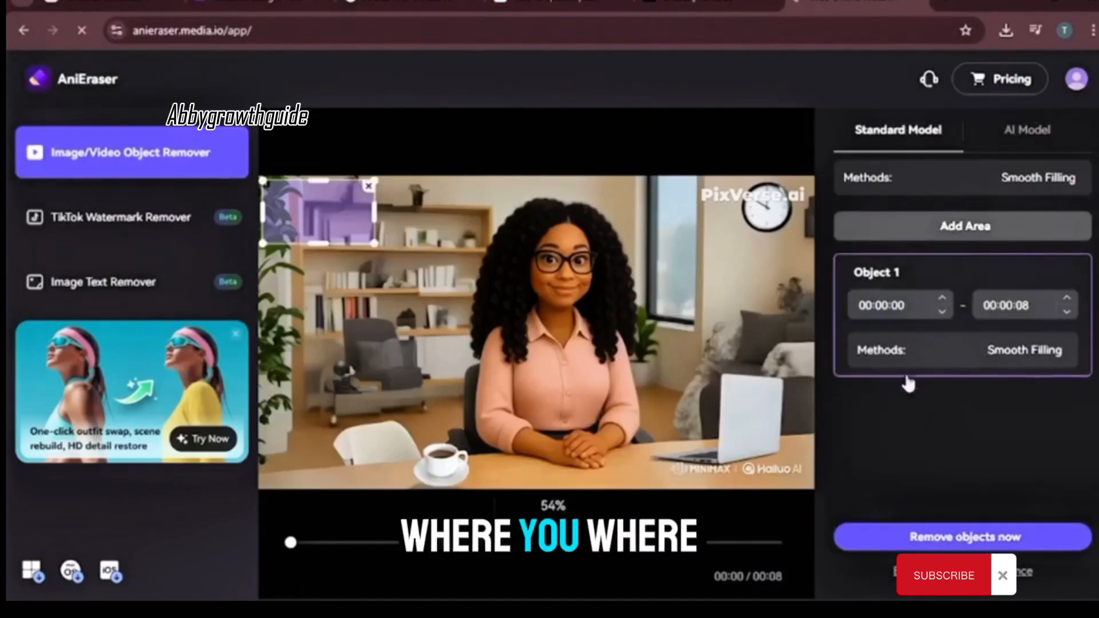
{"action": "left_click", "coordinate": [959, 228]}
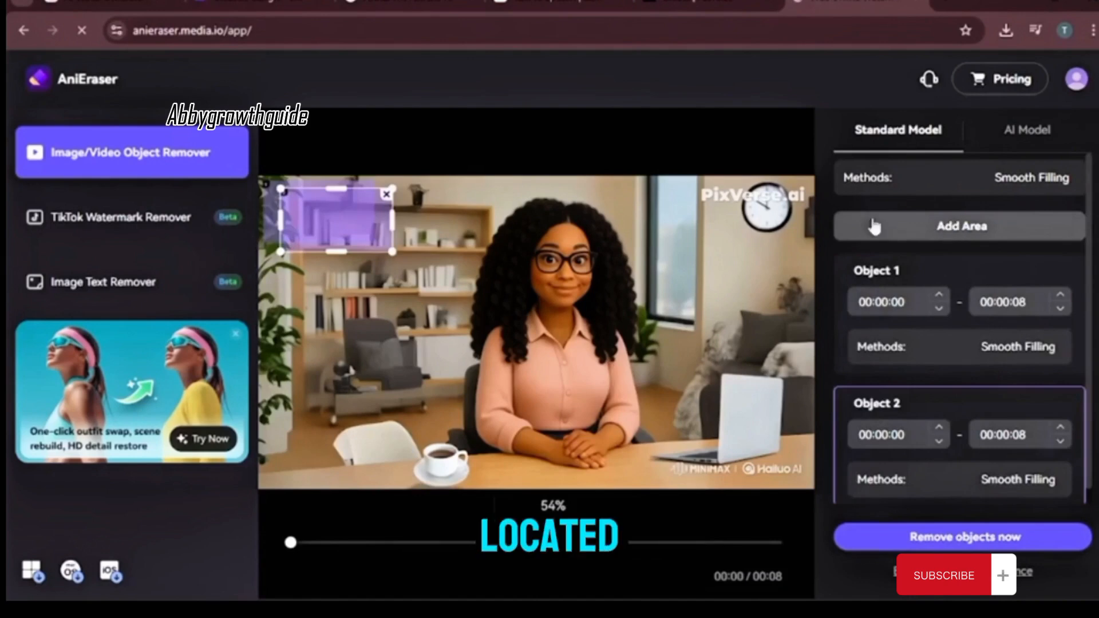
{"action": "left_click_drag", "start_coordinate": [309, 214], "coordinate": [705, 445]}
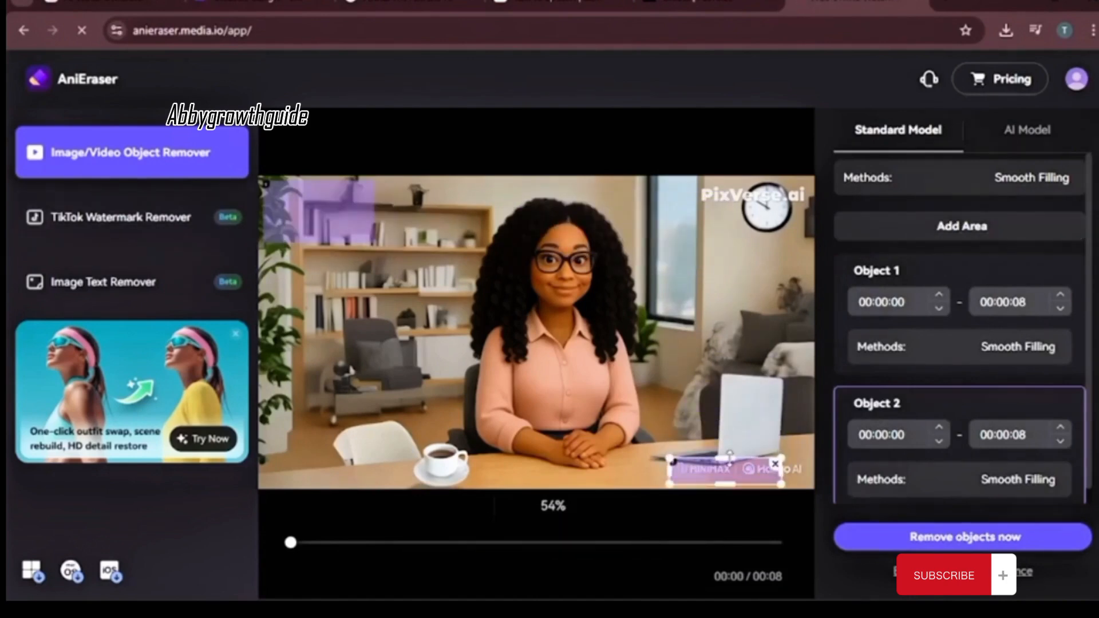
{"action": "left_click_drag", "start_coordinate": [321, 246], "coordinate": [766, 251]}
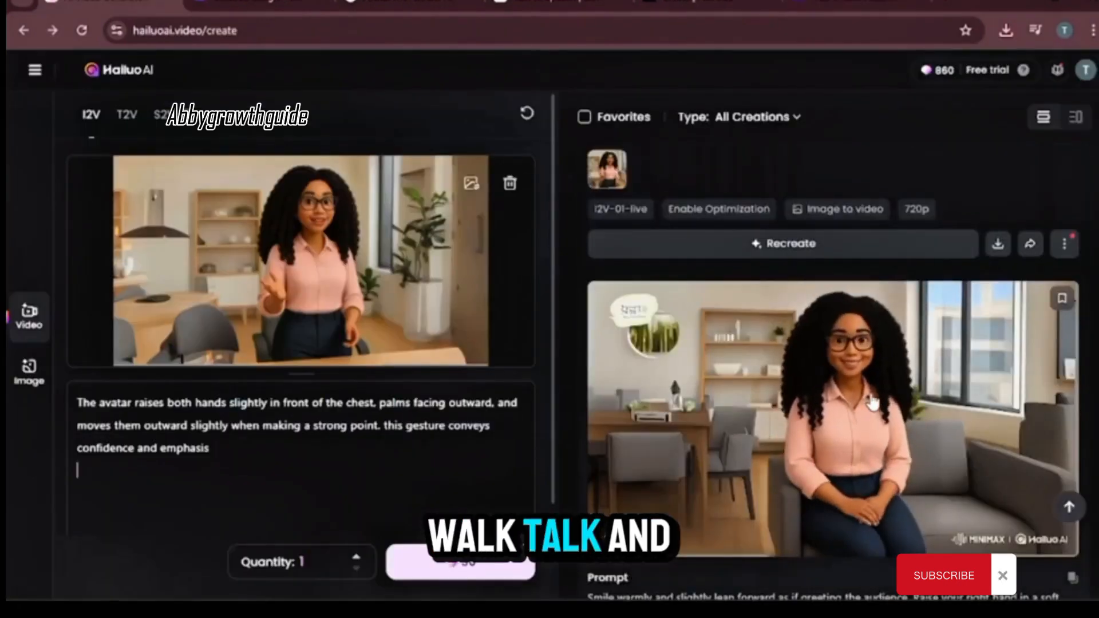
Switch to Hailuo AI and review the generated avatar clips together with their prompts.
{"action": "scroll", "coordinate": [867, 389], "scroll_direction": "down", "scroll_amount": 3}
{"action": "scroll", "coordinate": [871, 401], "scroll_direction": "down", "scroll_amount": 8}
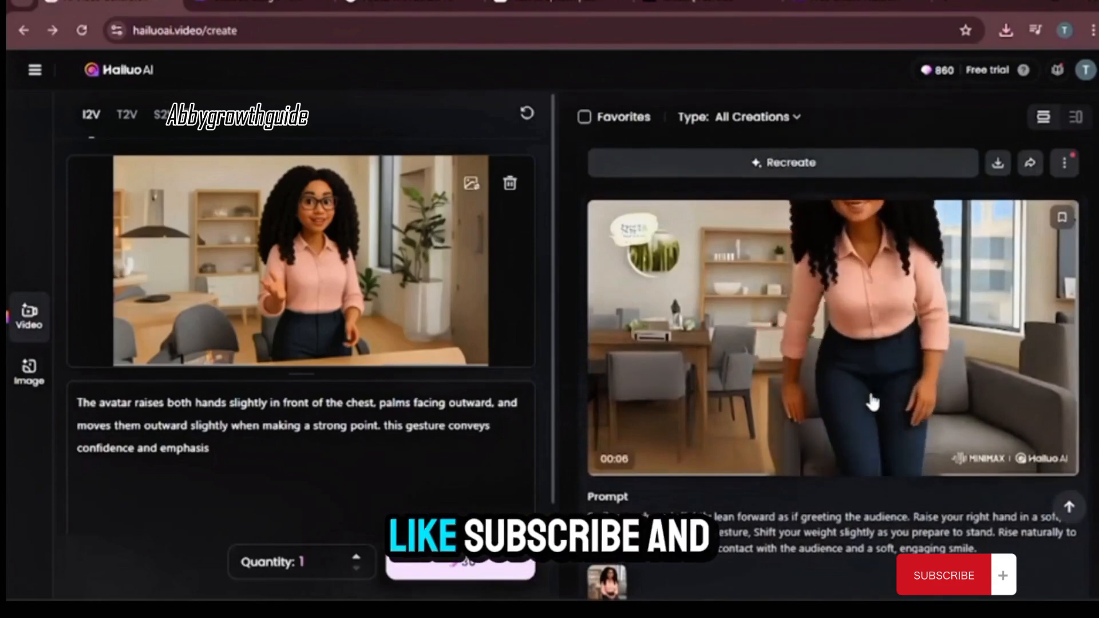
{"action": "scroll", "coordinate": [868, 390], "scroll_direction": "down", "scroll_amount": 10}
{"action": "scroll", "coordinate": [870, 384], "scroll_direction": "up", "scroll_amount": 3}
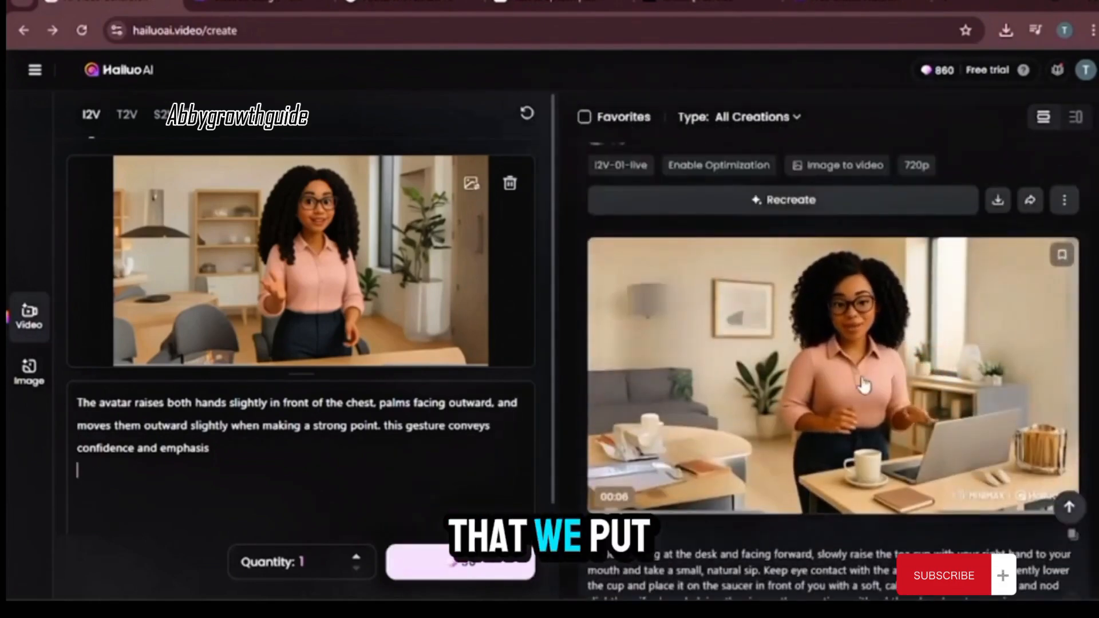
{"action": "scroll", "coordinate": [896, 392], "scroll_direction": "down", "scroll_amount": 6}
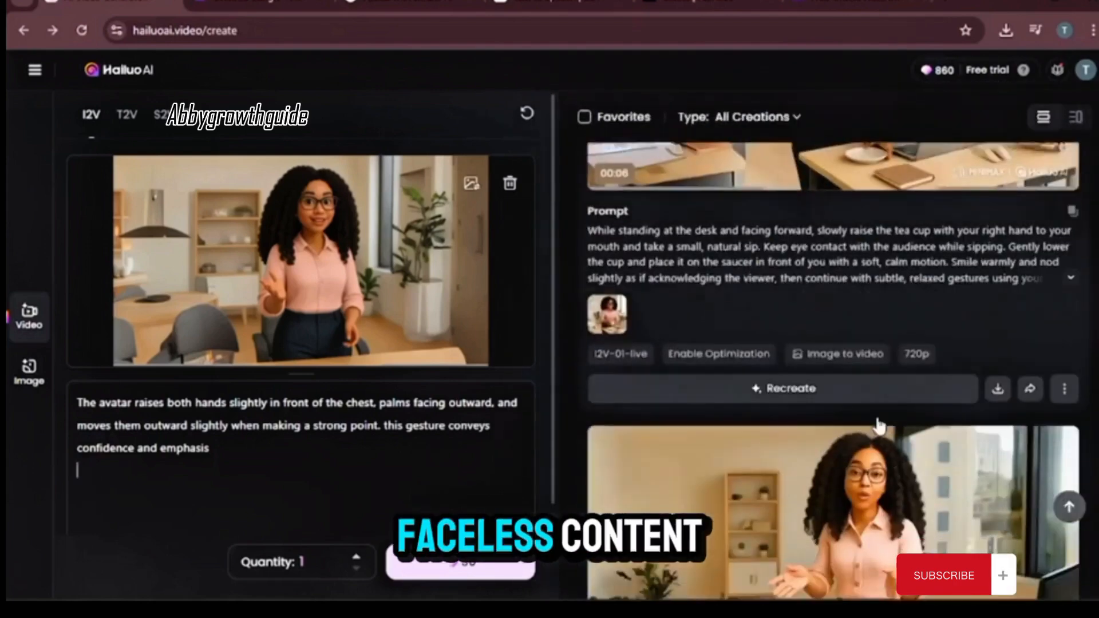
{"action": "scroll", "coordinate": [878, 424], "scroll_direction": "down", "scroll_amount": 4}
{"action": "scroll", "coordinate": [874, 411], "scroll_direction": "up", "scroll_amount": 4}
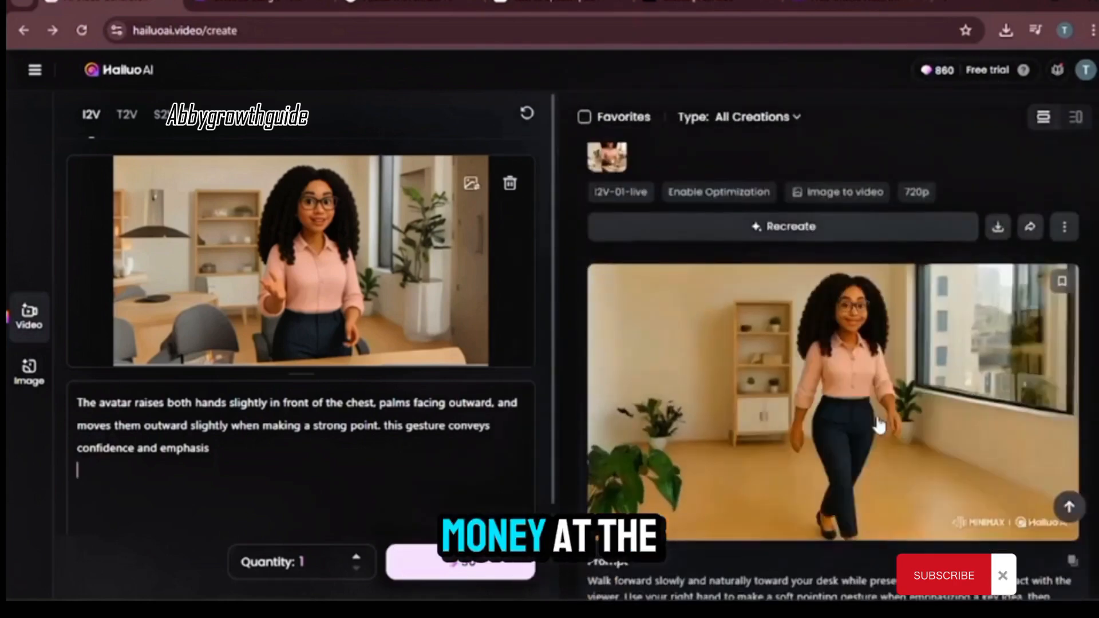